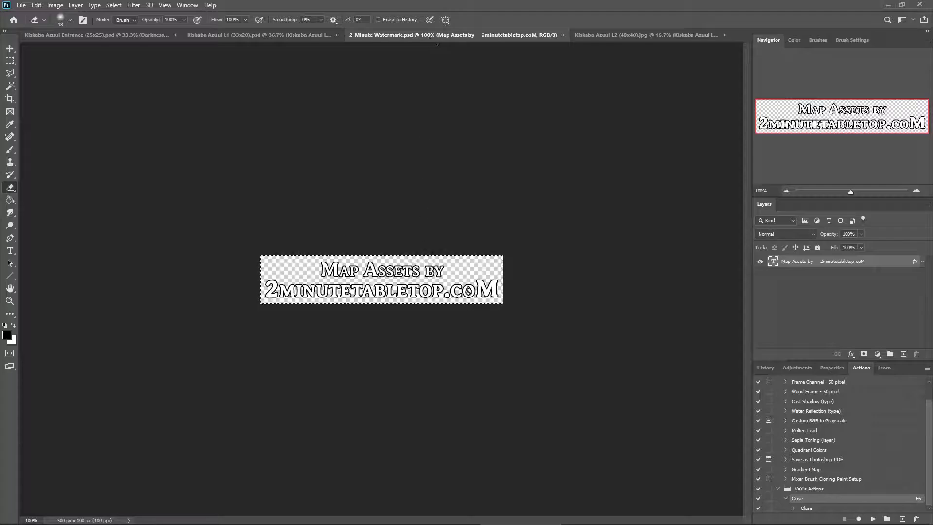
# Paste the copied watermark into the Kiskaba Azuul L2 (40x40) map and move it below the semicircular room.
pyautogui.click(603, 36)
pyautogui.hotkey('ctrl', 'v')
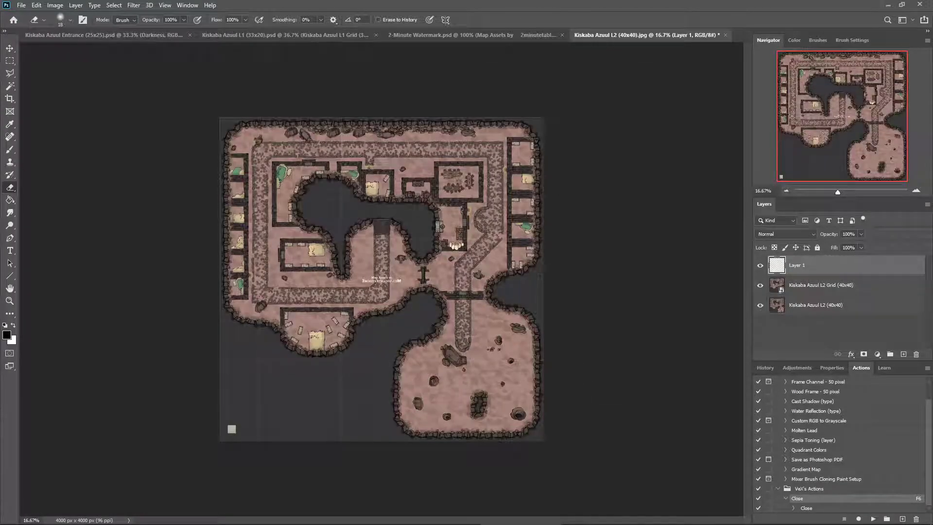
pyautogui.click(10, 49)
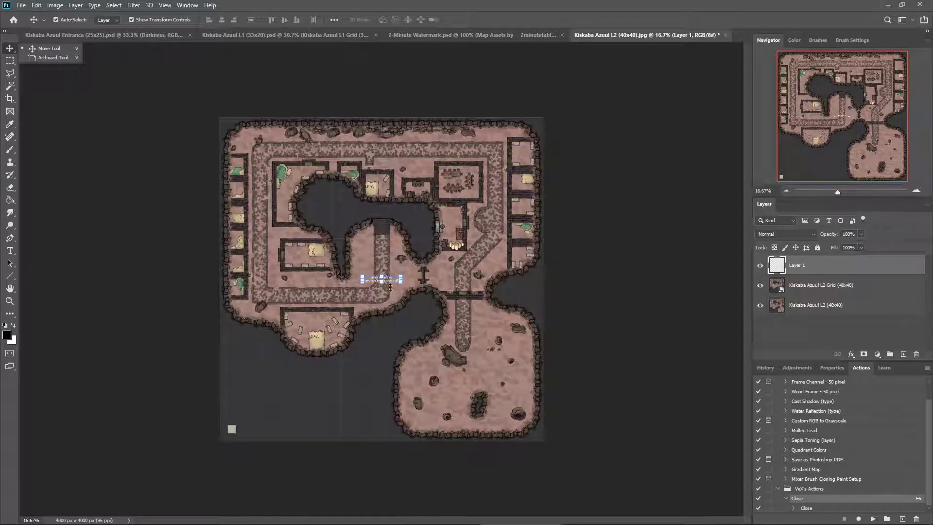
pyautogui.scroll(4, 390, 287)
pyautogui.scroll(-3, 389, 286)
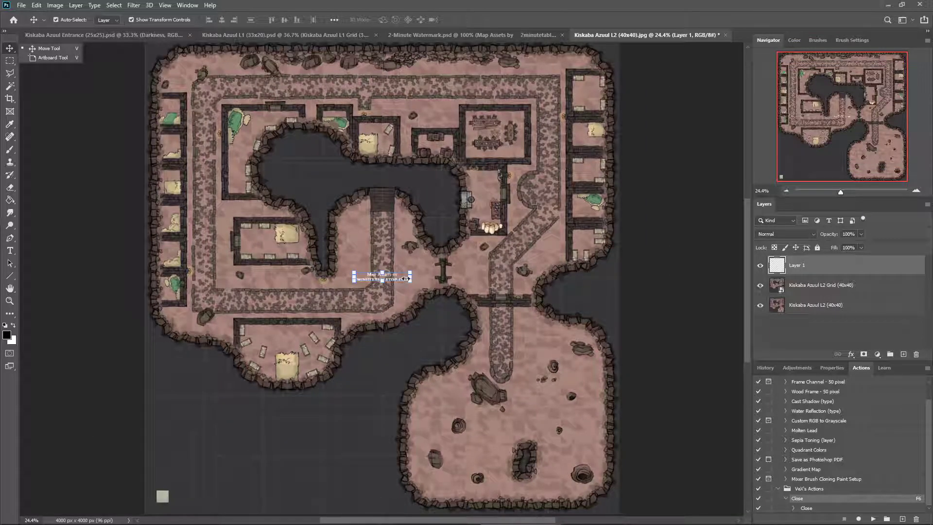
pyautogui.scroll(3, 405, 278)
pyautogui.moveTo(412, 280); pyautogui.dragTo(204, 512)
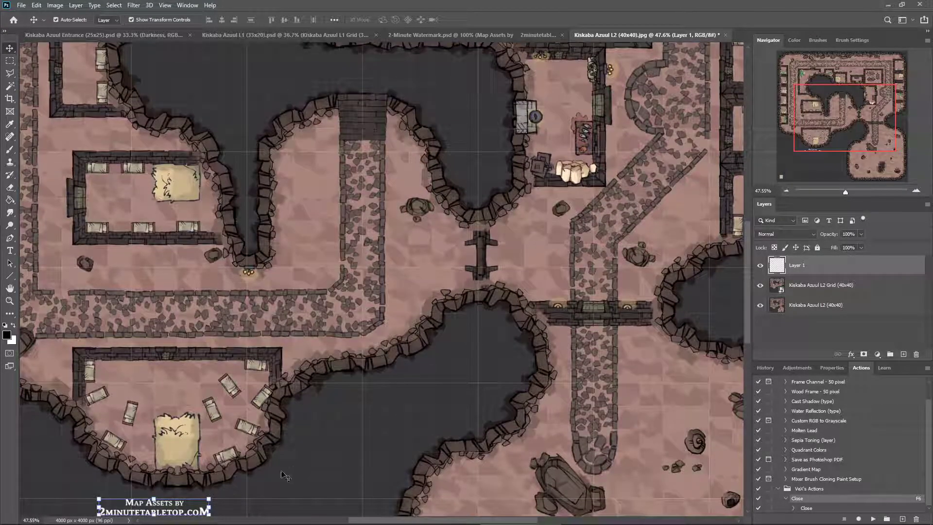
# Move the watermark into the map's bottom-left corner, directly beneath the small pale square.
pyautogui.scroll(-5, 293, 459)
pyautogui.scroll(-3, 299, 444)
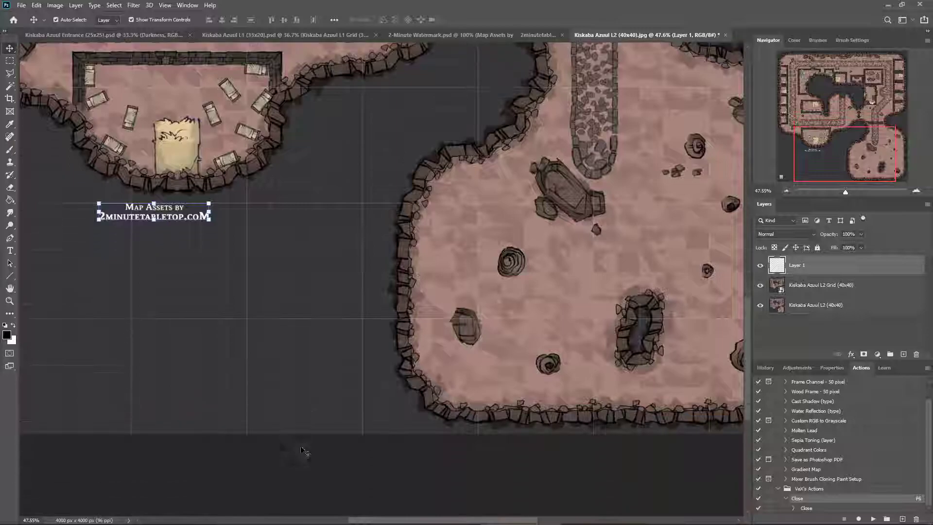
pyautogui.scroll(2, 302, 447)
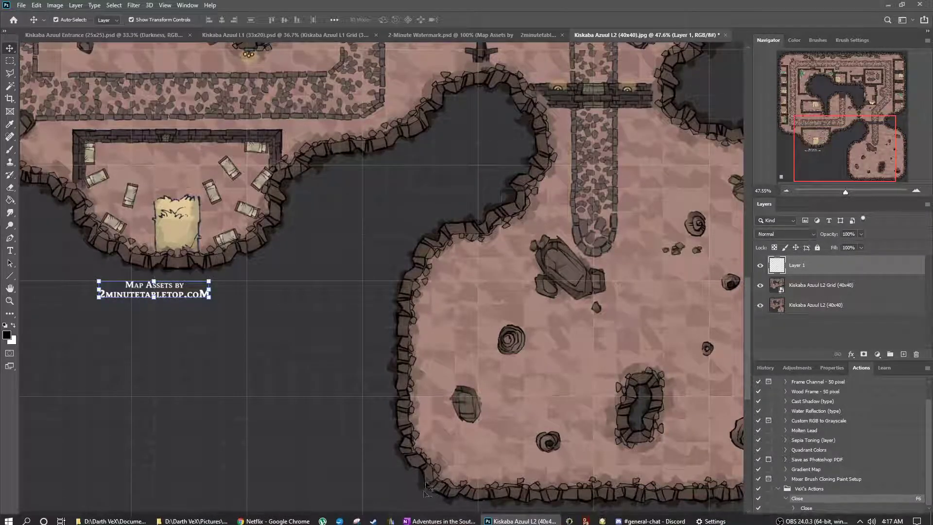
pyautogui.hscroll(-10, 246, 508)
pyautogui.hscroll(10, 245, 508)
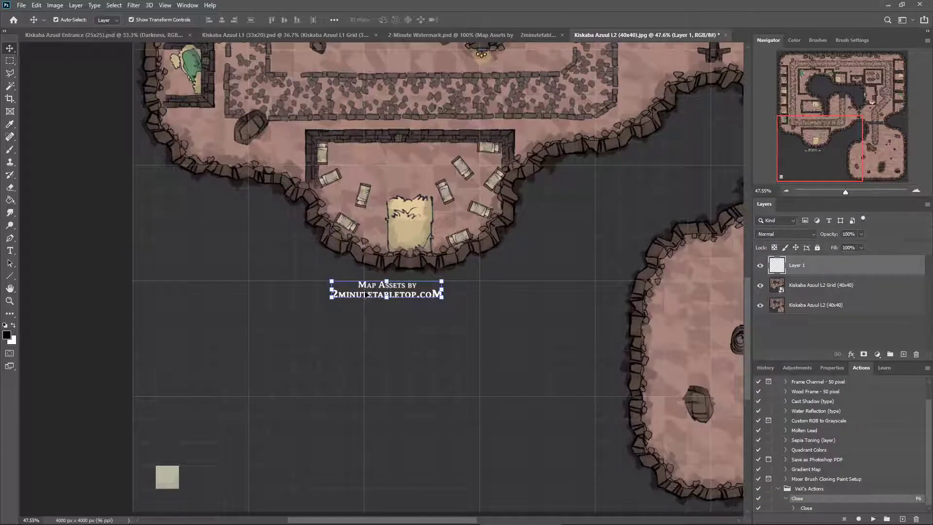
pyautogui.moveTo(366, 286); pyautogui.dragTo(170, 494)
pyautogui.scroll(-1, 448, 322)
pyautogui.scroll(-2, 461, 311)
pyautogui.scroll(1, 474, 298)
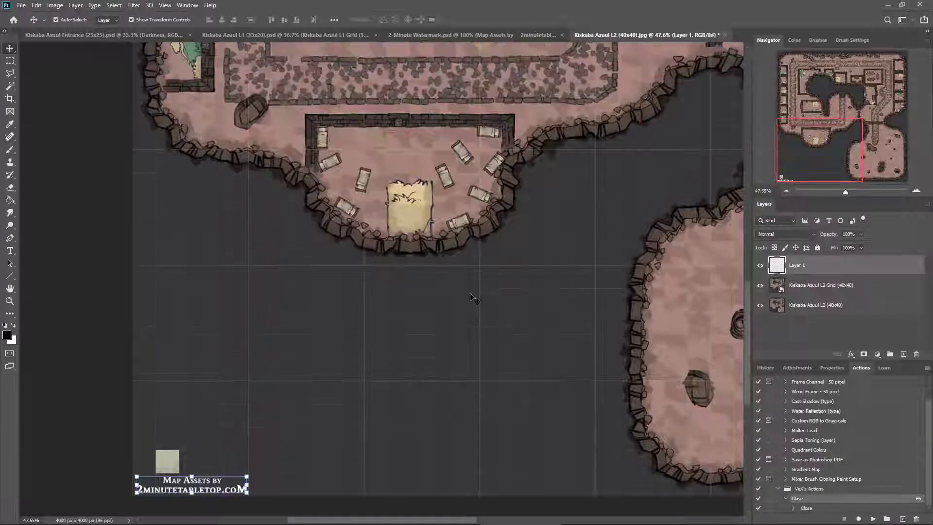
pyautogui.scroll(-4, 474, 297)
pyautogui.scroll(1, 392, 297)
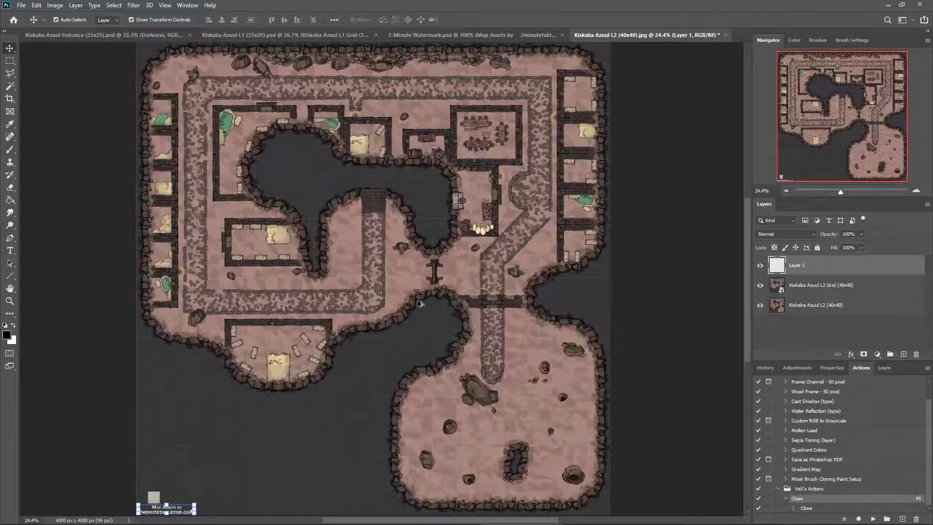
pyautogui.scroll(1, 346, 292)
pyautogui.scroll(-2, 347, 293)
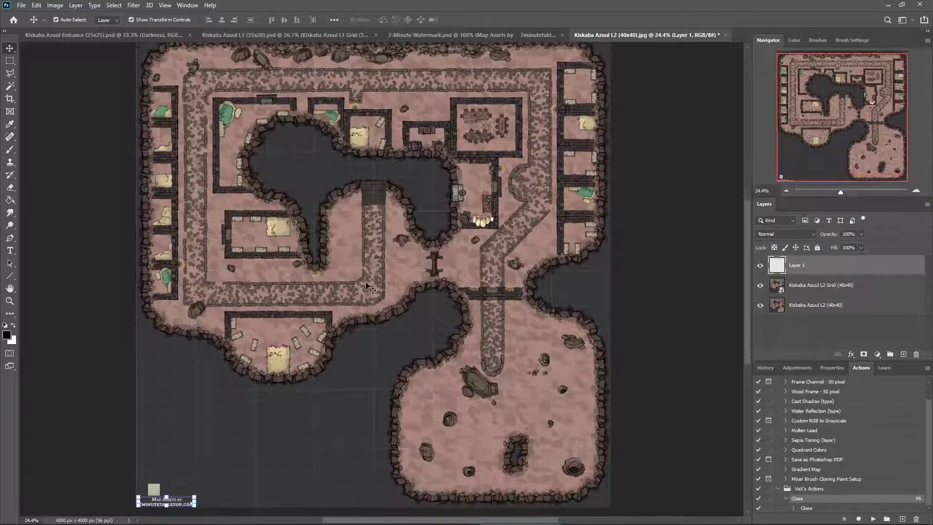
pyautogui.scroll(1, 357, 291)
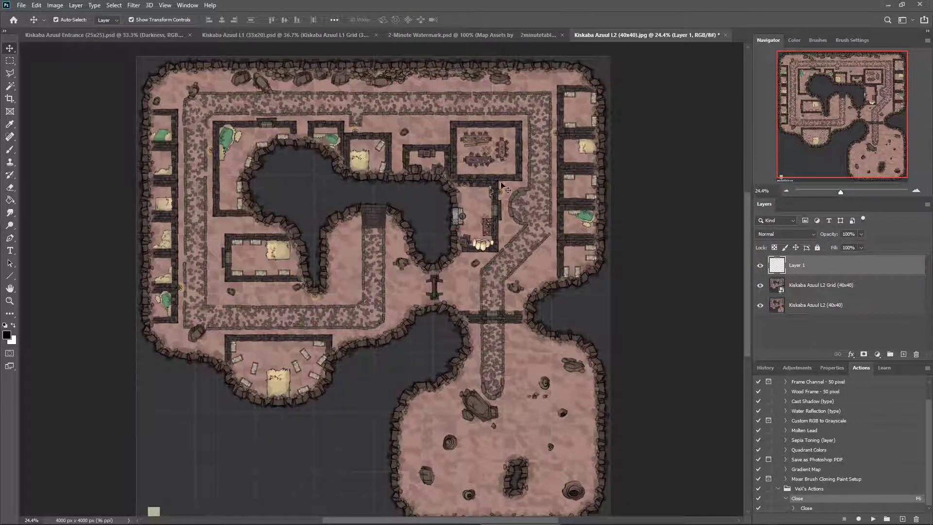
# In the Kiskaba Azuul Entrance (25x25) map, hide the Darkness layer and the grid layer.
pyautogui.click(104, 34)
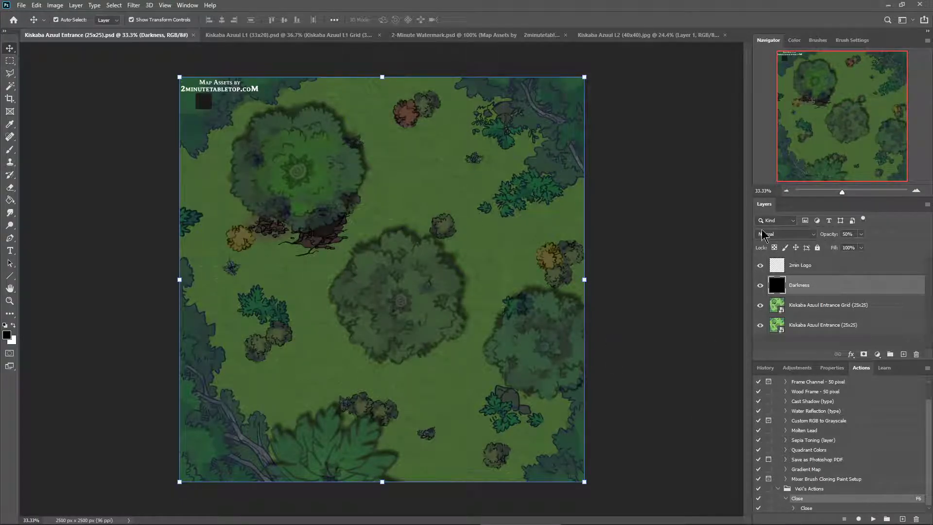
pyautogui.click(760, 285)
pyautogui.click(760, 290)
pyautogui.click(760, 290)
pyautogui.click(761, 286)
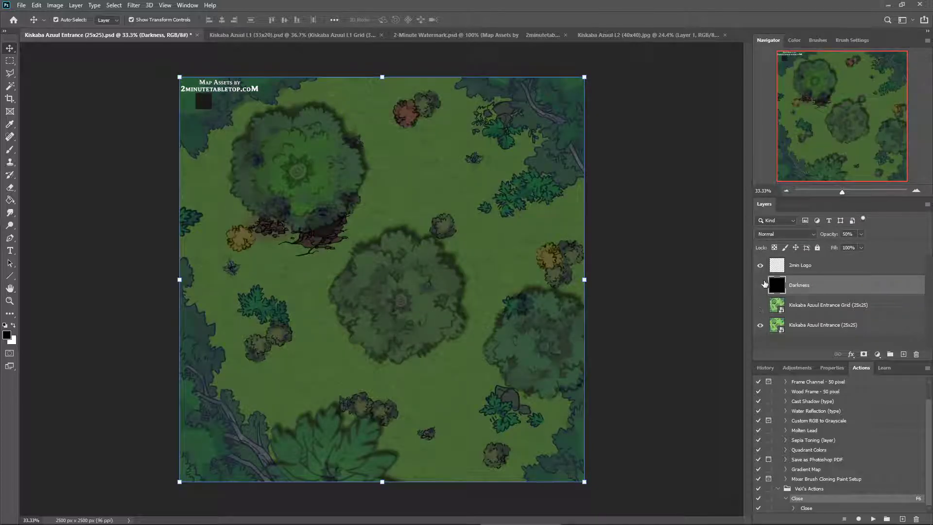
pyautogui.click(761, 287)
pyautogui.click(760, 306)
pyautogui.click(761, 286)
pyautogui.click(761, 287)
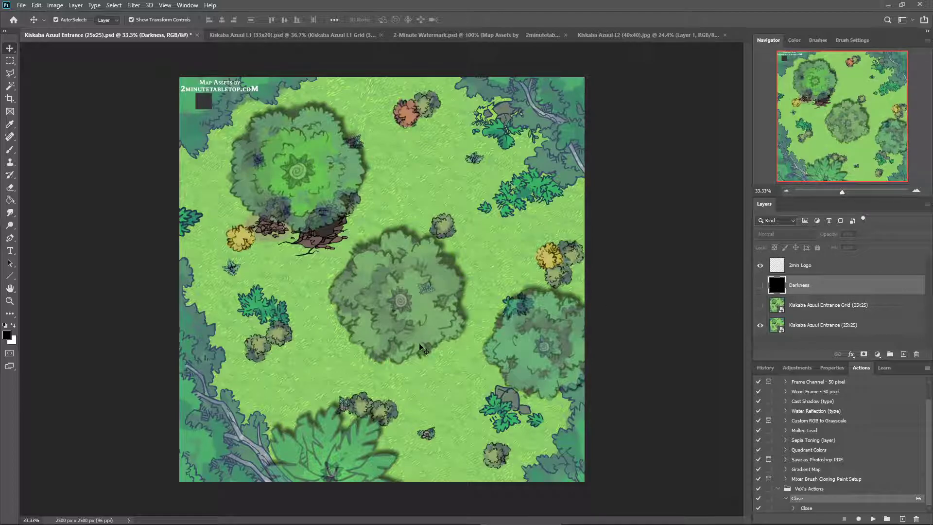
# In the Kiskaba Azuul L1 (33x20) map, hide the grid layer and toggle the Doorway Opening layer off and on.
pyautogui.click(263, 35)
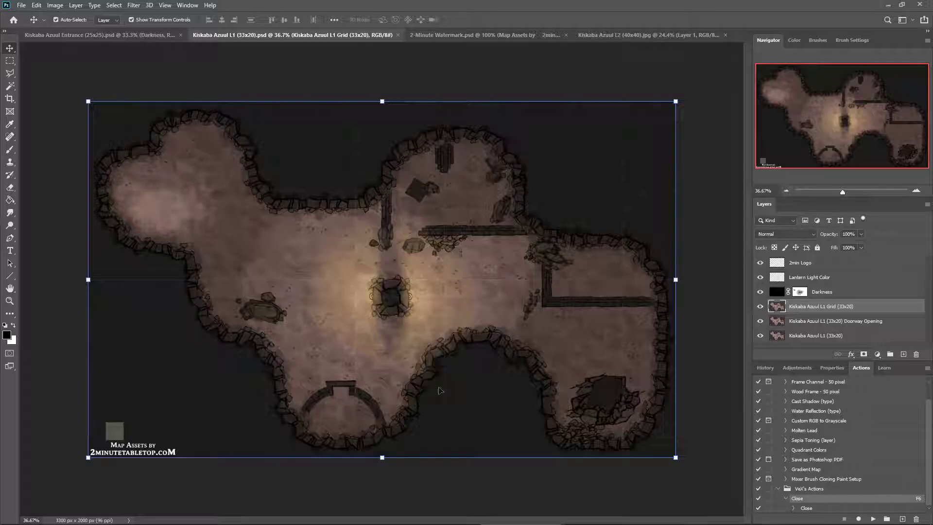
pyautogui.click(759, 308)
pyautogui.click(760, 321)
pyautogui.click(760, 321)
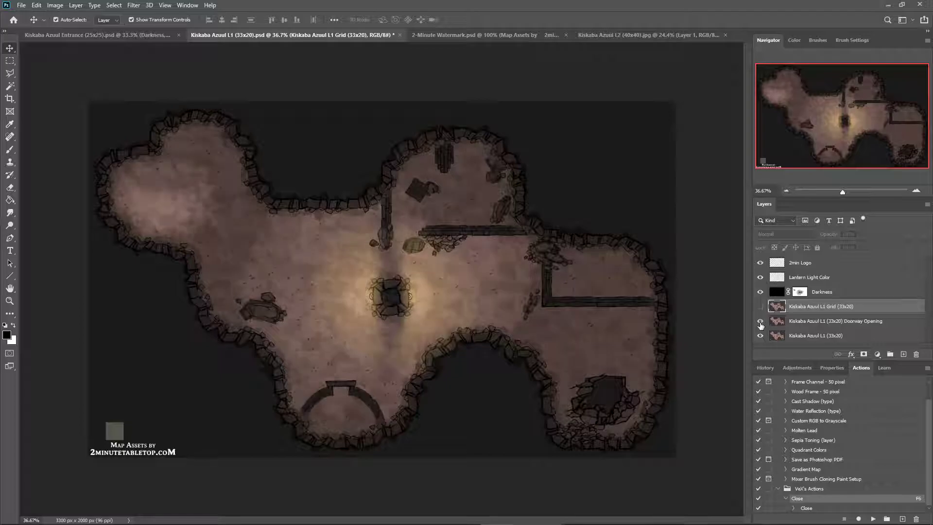
pyautogui.click(761, 322)
pyautogui.click(761, 322)
pyautogui.click(759, 321)
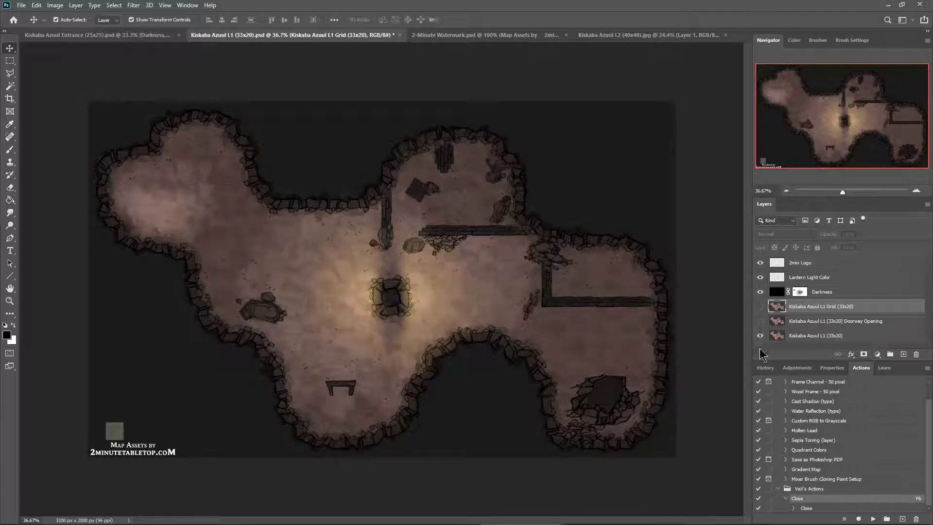
pyautogui.click(760, 321)
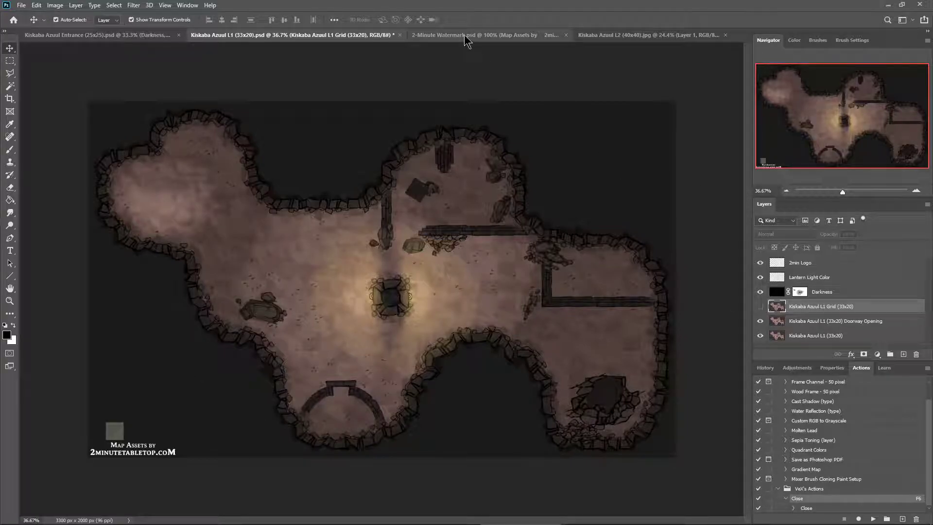
# Close the 2-Minute Watermark document and rename the pasted watermark layer in the L2 map "2min Logo".
pyautogui.click(566, 35)
pyautogui.click(546, 39)
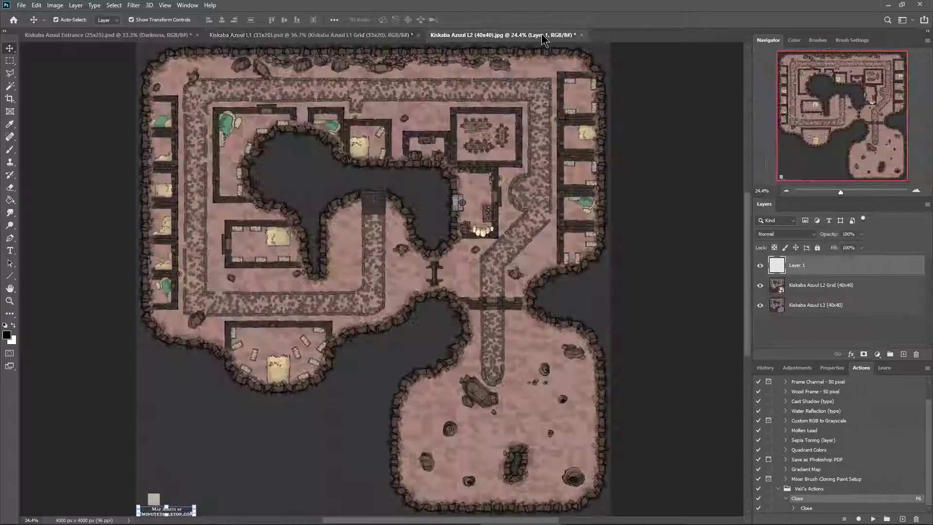
pyautogui.scroll(2, 345, 366)
pyautogui.scroll(-2, 345, 367)
pyautogui.doubleClick(798, 266)
pyautogui.write('2min Loop')
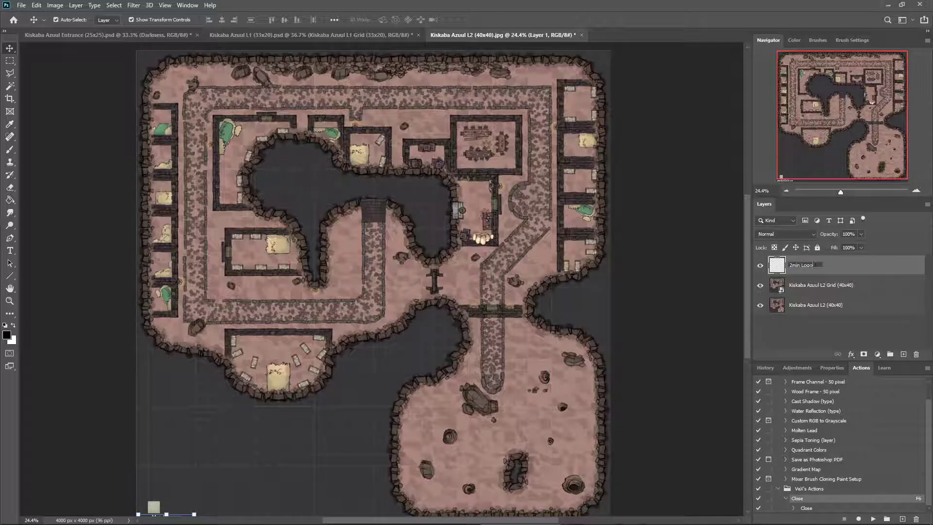
pyautogui.press('Return')
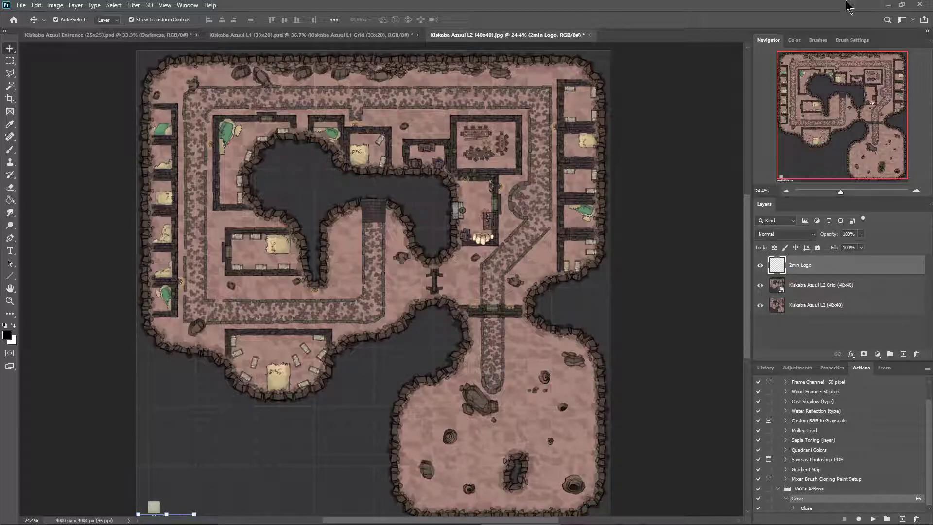
# Add a new layer named "Darkness" directly above the Kiskaba Azuul L2 Grid (40x40) layer.
pyautogui.click(810, 286)
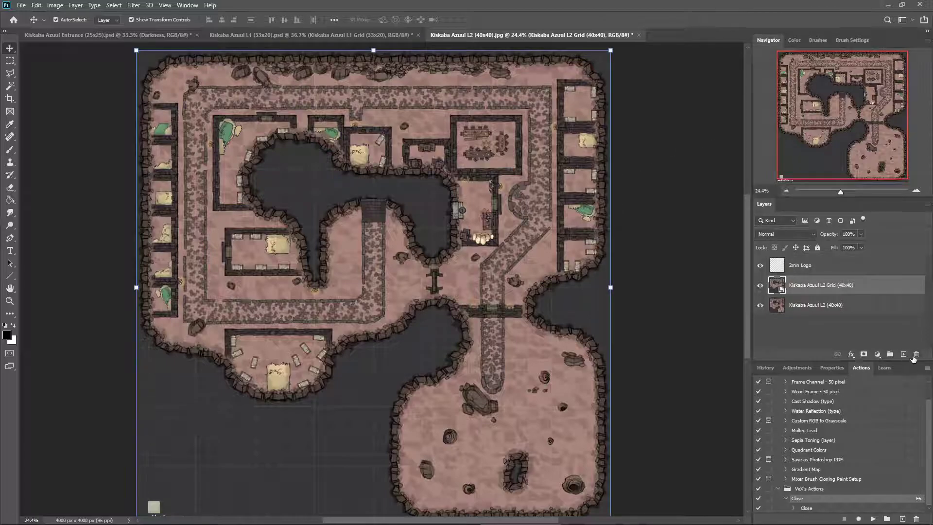
pyautogui.click(903, 354)
pyautogui.doubleClick(797, 285)
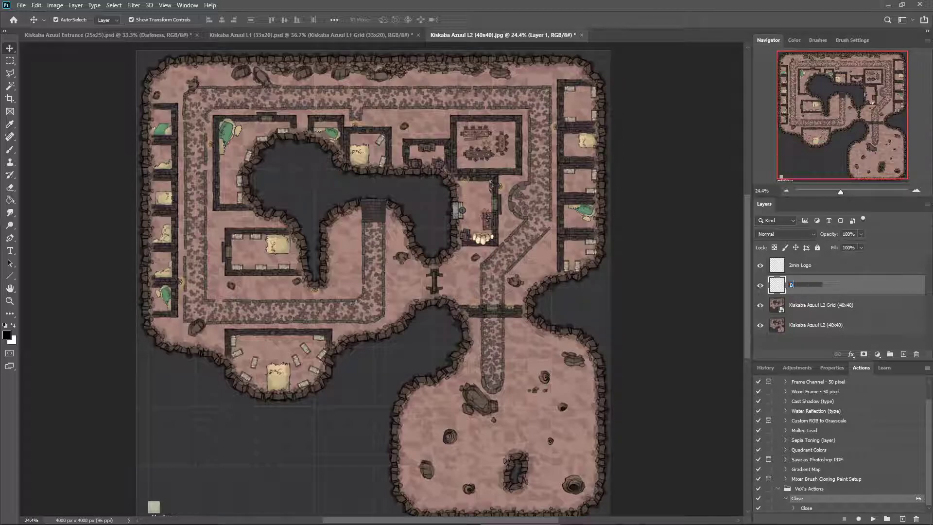
pyautogui.write('Darkness')
pyautogui.press('Return')
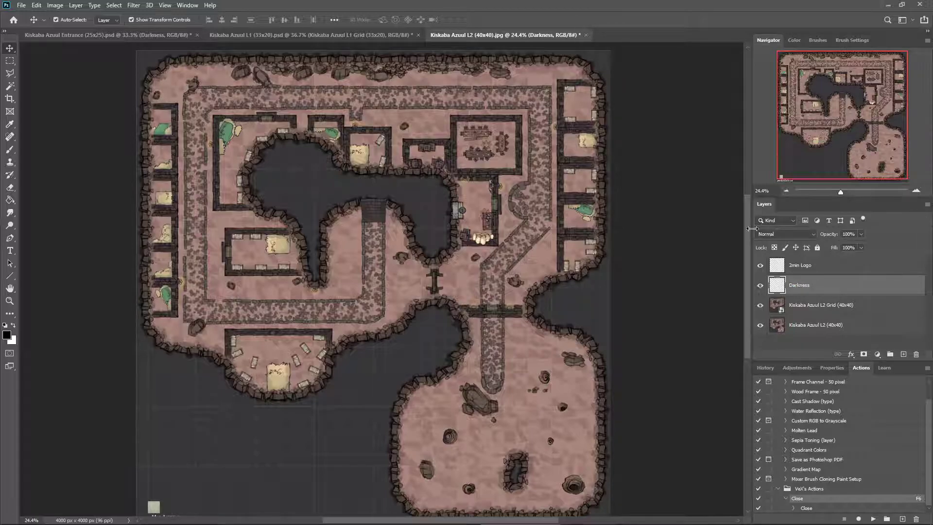
# Add a new layer named "Torchlight Color" above the Darkness layer.
pyautogui.click(902, 354)
pyautogui.doubleClick(797, 285)
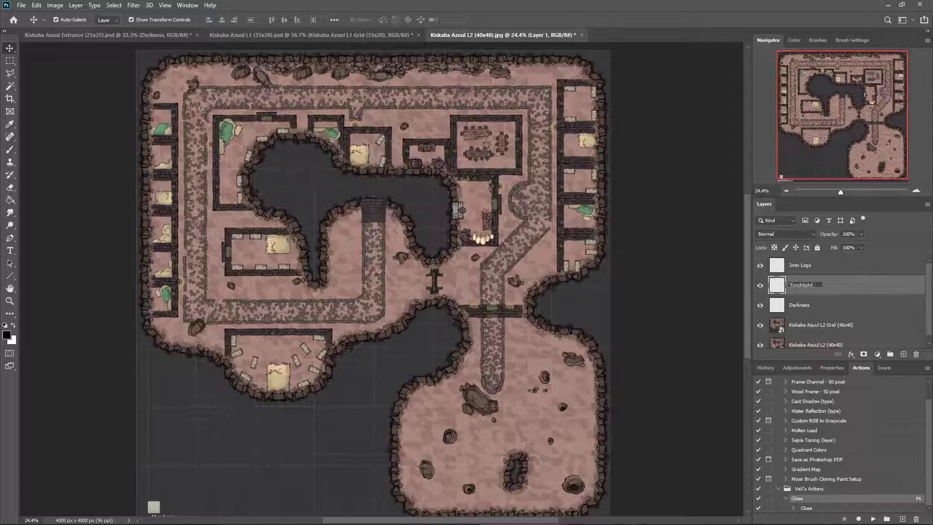
pyautogui.press('Return')
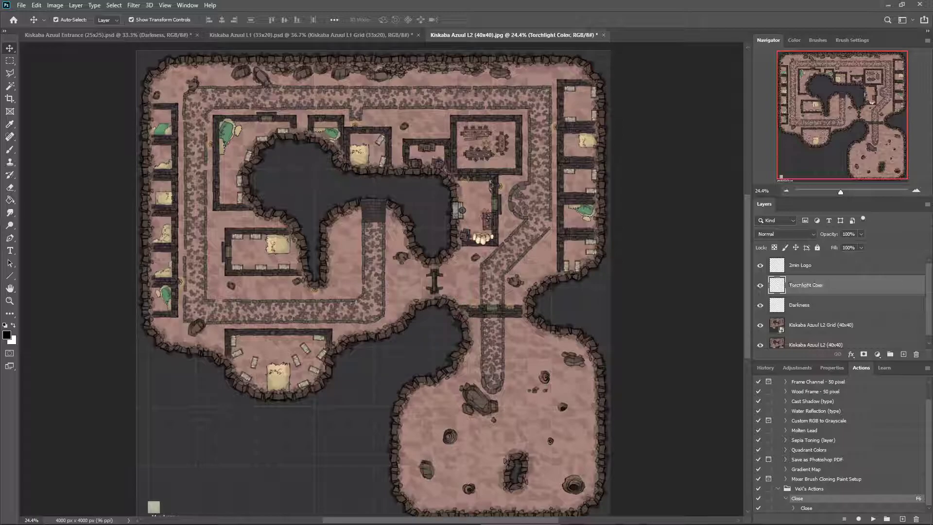
# Set the Darkness layer's opacity to 50% and fill it with black using the Paint Bucket tool.
pyautogui.click(797, 311)
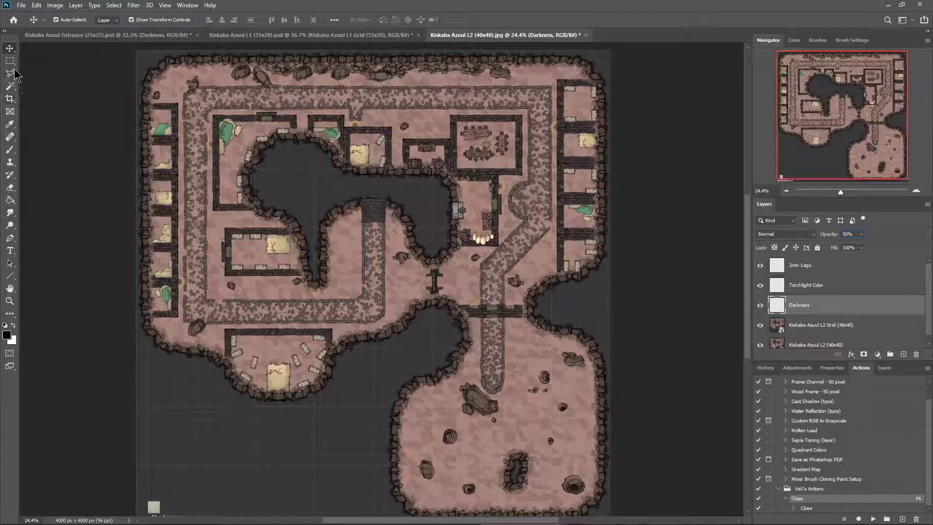
pyautogui.click(10, 200)
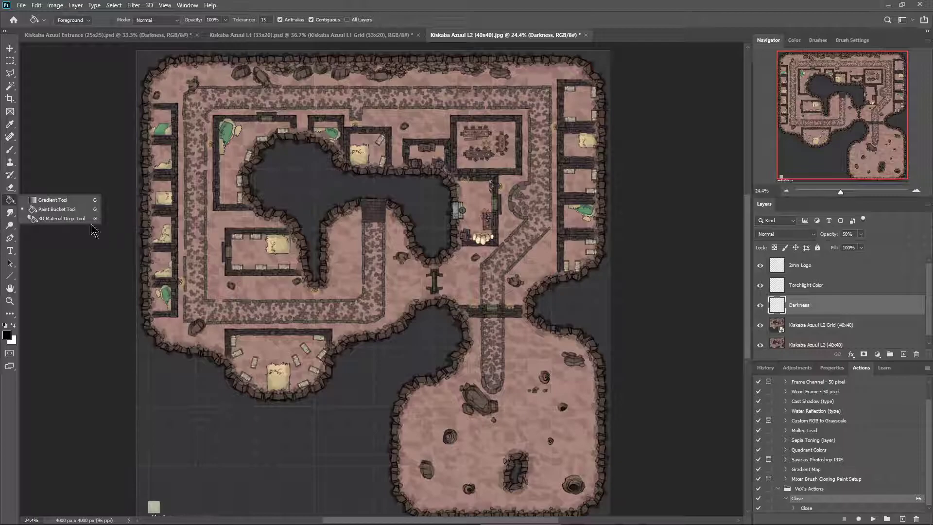
pyautogui.click(66, 213)
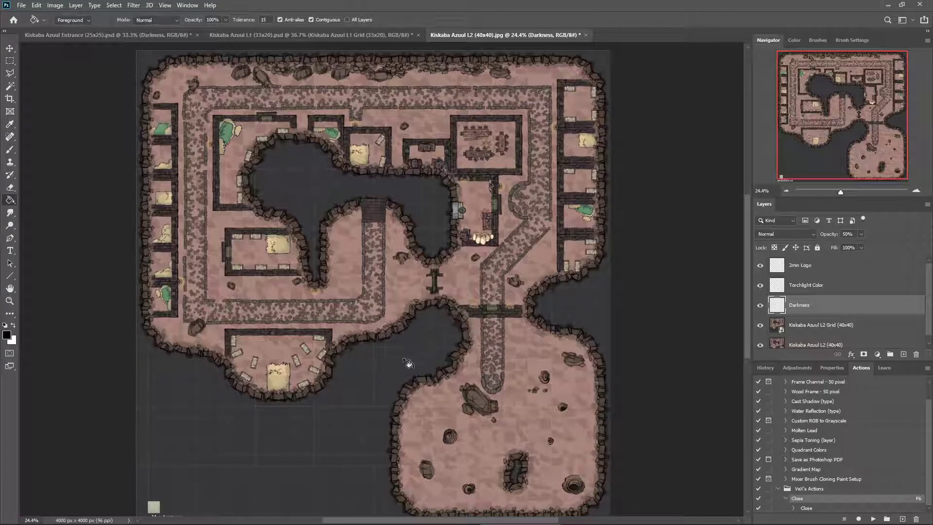
pyautogui.click(391, 333)
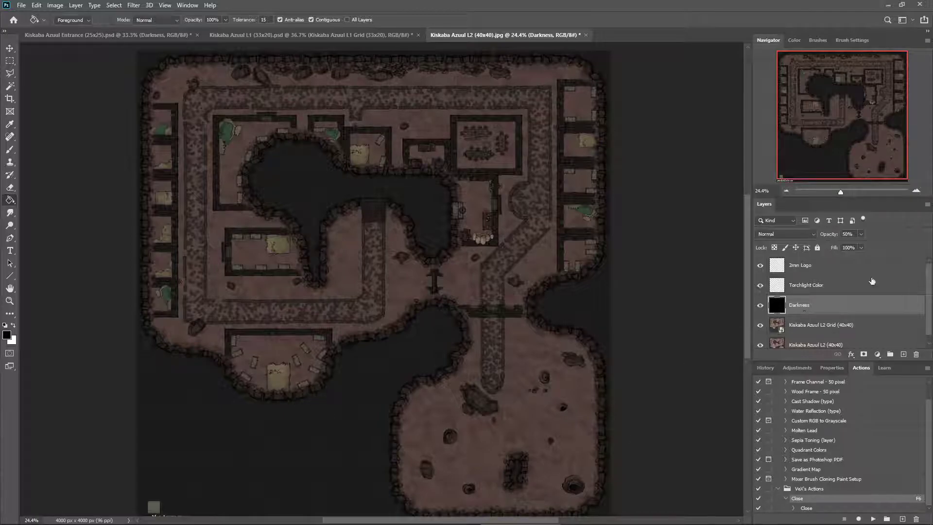
# Add a layer mask to the Darkness layer and activate the Brush tool for painting on it.
pyautogui.scroll(-1, 834, 323)
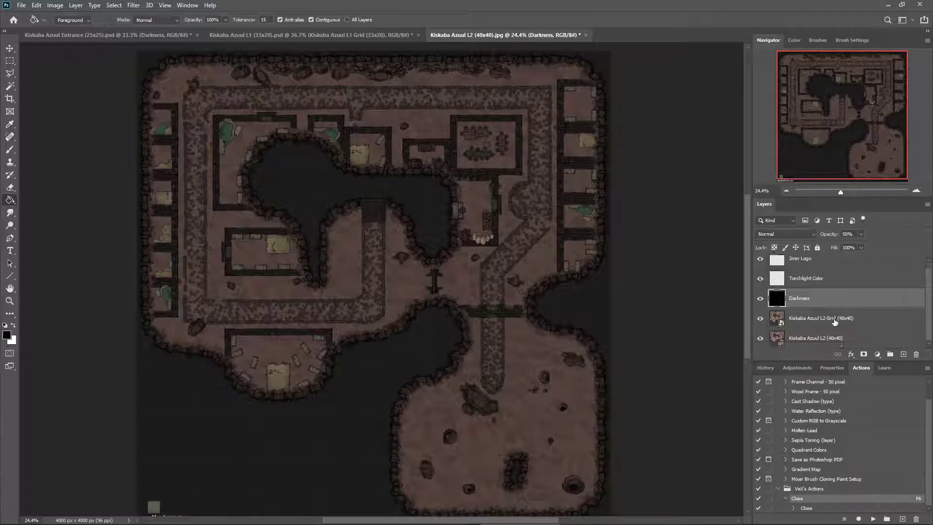
pyautogui.click(864, 354)
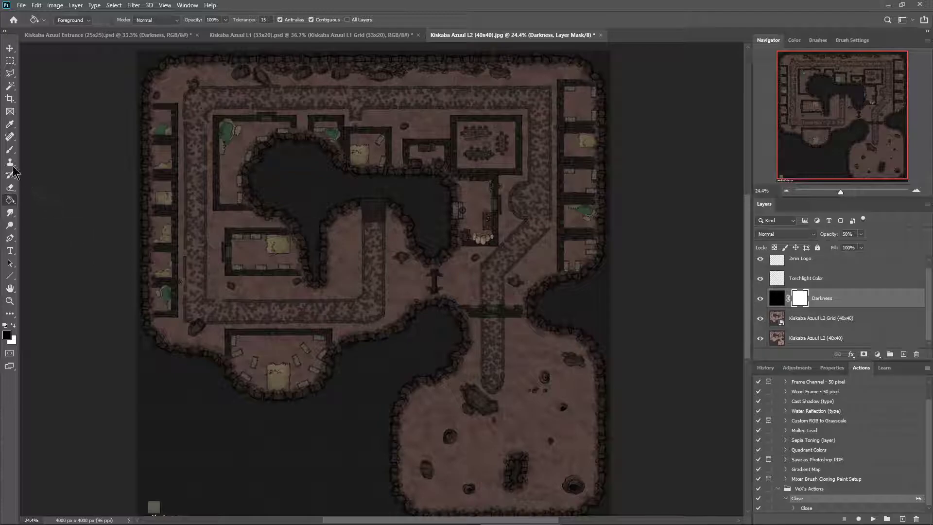
pyautogui.click(12, 151)
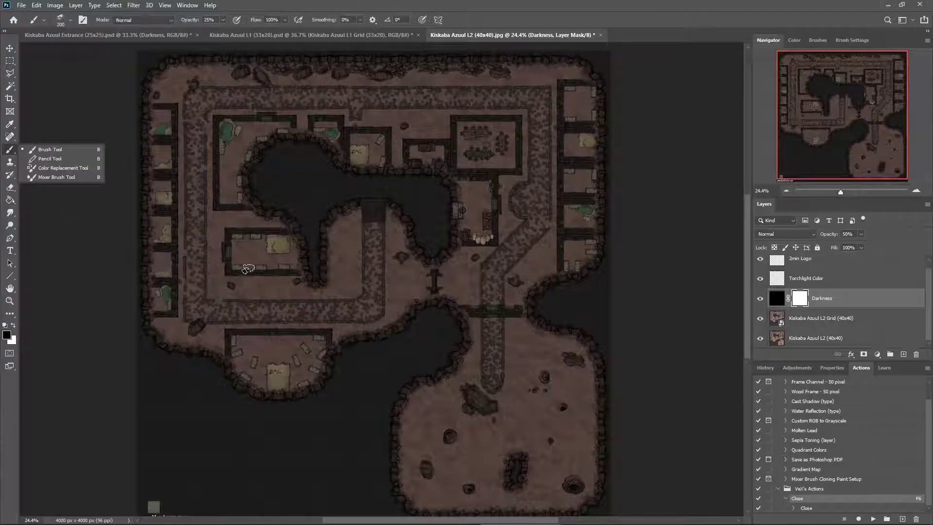
pyautogui.click(308, 8)
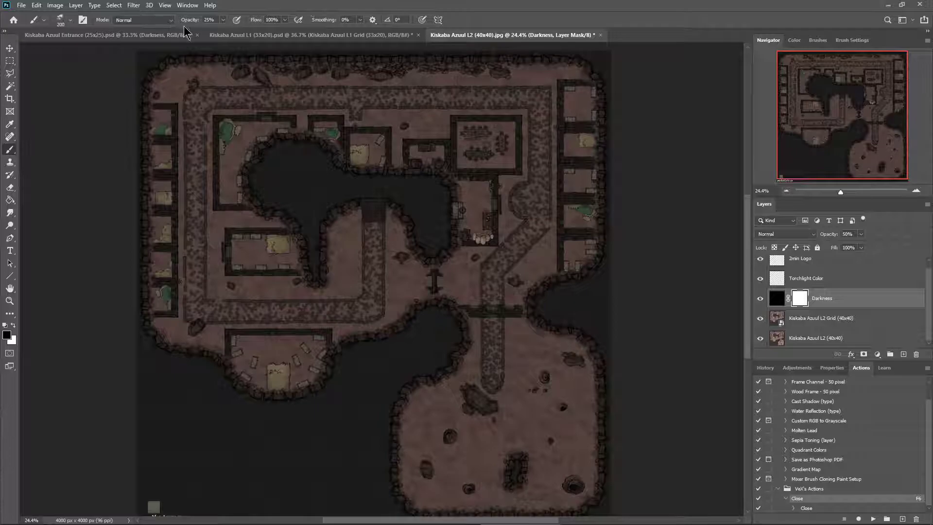
# Look through the brush presets of the Durian Set V9 group, keeping the HPbrush FINAL 1 brush.
pyautogui.rightClick(272, 301)
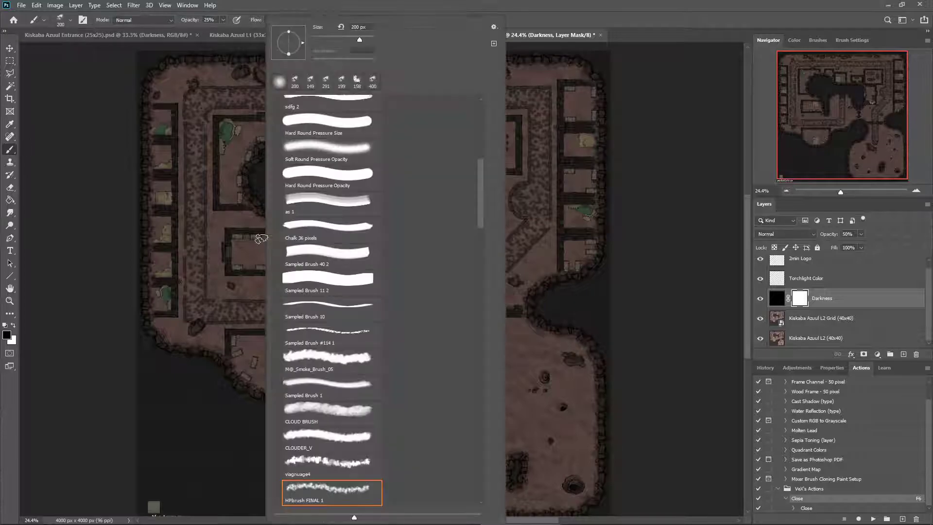
pyautogui.scroll(4, 327, 302)
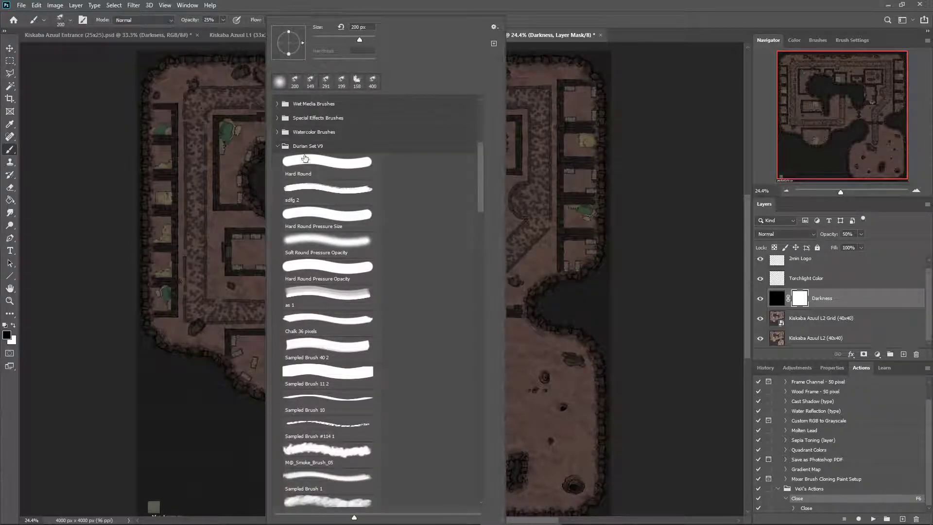
pyautogui.scroll(-4, 335, 437)
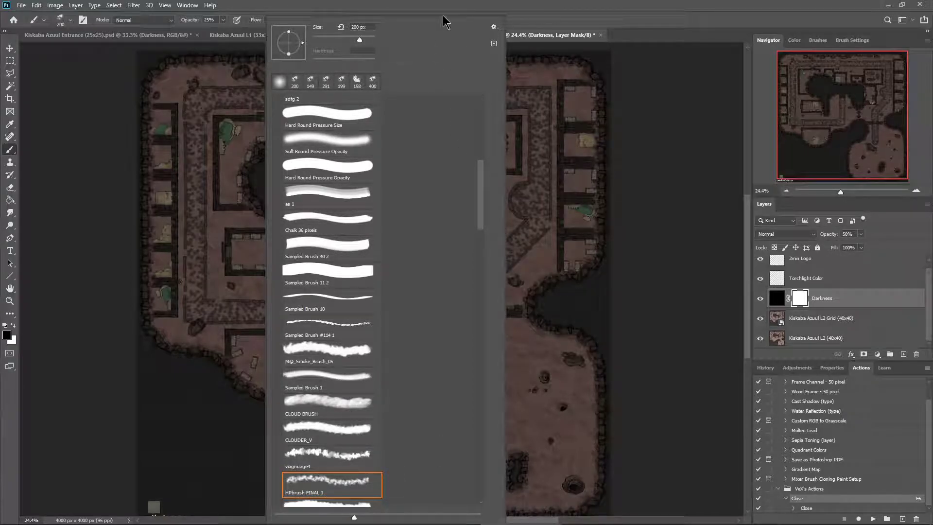
pyautogui.click(517, 8)
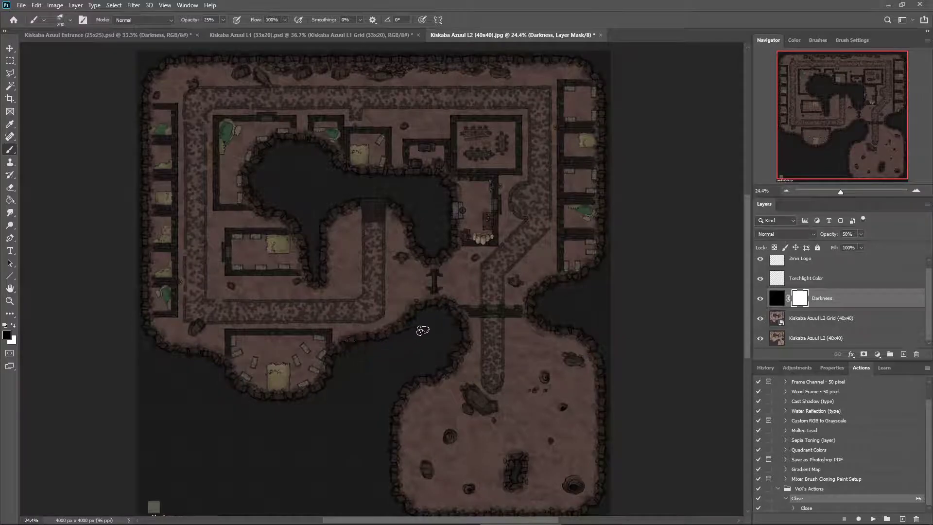
# Brush black at 25% opacity on the Darkness mask over the corridor and floor around the torch at the chasm's southern tip.
pyautogui.scroll(2, 295, 301)
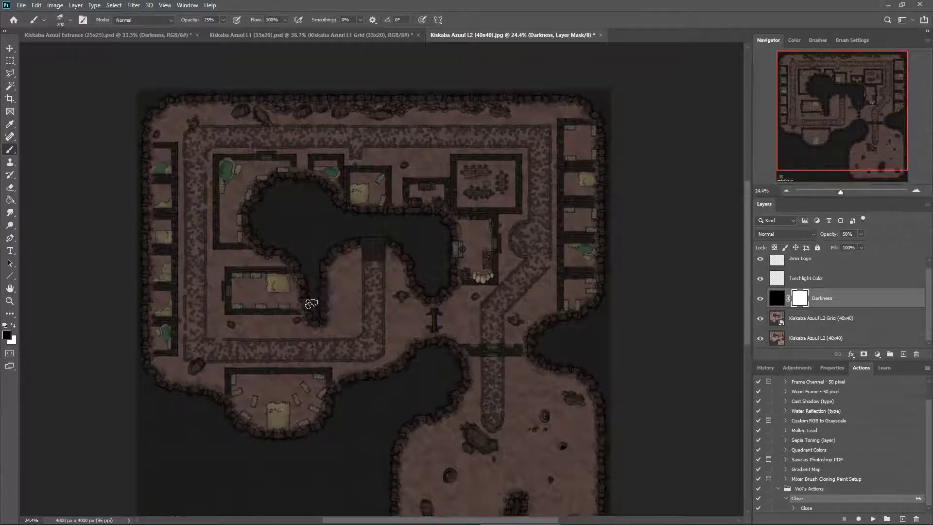
pyautogui.scroll(5, 305, 364)
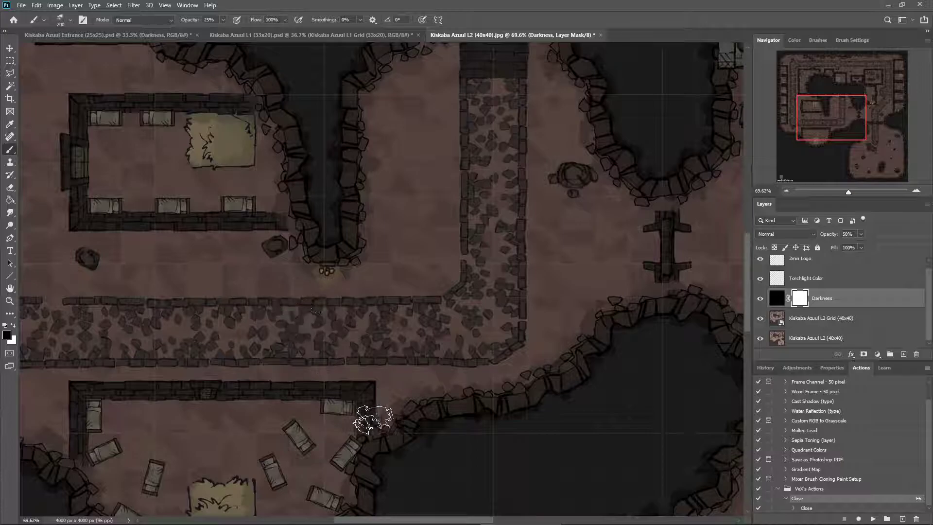
pyautogui.moveTo(407, 520)
pyautogui.mouseDown()
pyautogui.moveTo(382, 523)
pyautogui.moveTo(405, 523)
pyautogui.mouseUp()
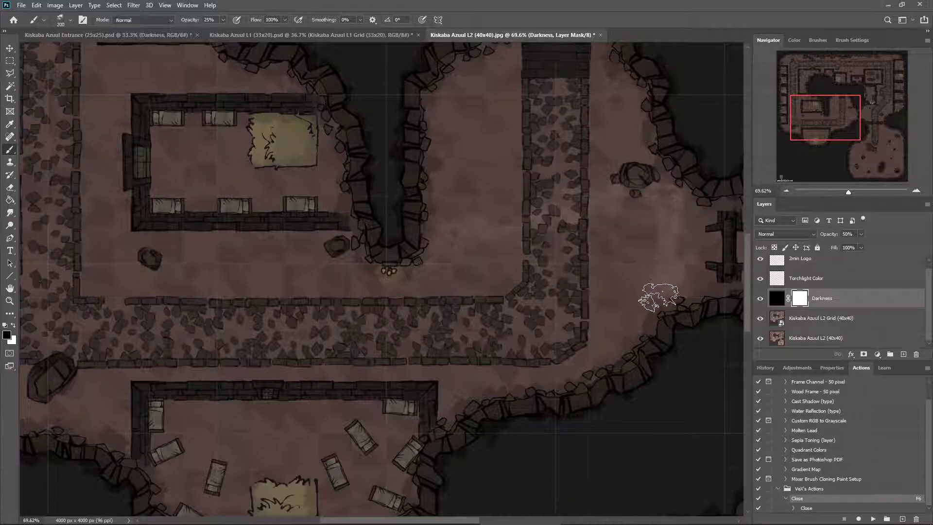
pyautogui.moveTo(631, 353)
pyautogui.mouseDown()
pyautogui.moveTo(603, 374)
pyautogui.moveTo(448, 418)
pyautogui.moveTo(449, 381)
pyautogui.moveTo(396, 371)
pyautogui.moveTo(281, 374)
pyautogui.moveTo(425, 373)
pyautogui.moveTo(162, 378)
pyautogui.mouseUp()
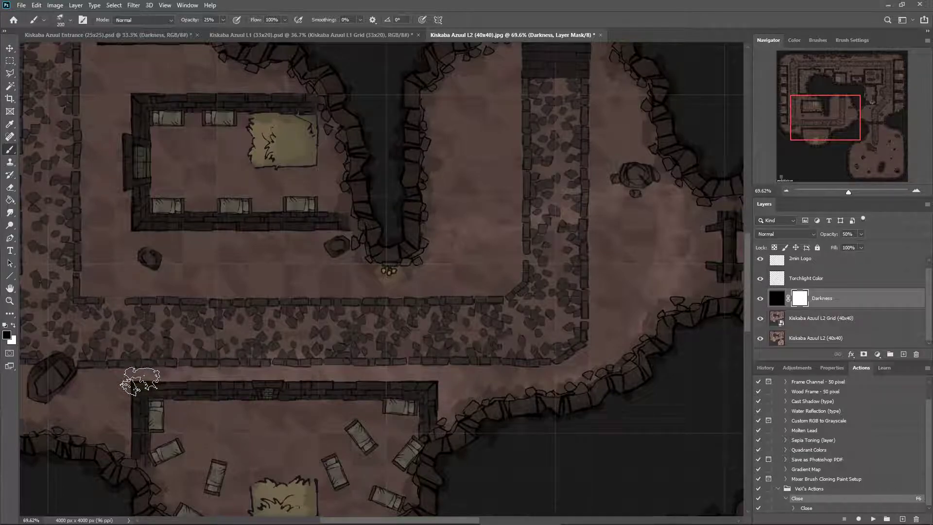
pyautogui.moveTo(130, 382)
pyautogui.mouseDown()
pyautogui.moveTo(94, 396)
pyautogui.moveTo(117, 370)
pyautogui.moveTo(114, 380)
pyautogui.moveTo(113, 283)
pyautogui.moveTo(140, 238)
pyautogui.moveTo(109, 286)
pyautogui.moveTo(93, 353)
pyautogui.moveTo(106, 385)
pyautogui.moveTo(109, 237)
pyautogui.moveTo(347, 241)
pyautogui.moveTo(378, 278)
pyautogui.moveTo(366, 267)
pyautogui.moveTo(391, 281)
pyautogui.moveTo(419, 262)
pyautogui.moveTo(381, 284)
pyautogui.moveTo(305, 266)
pyautogui.moveTo(243, 265)
pyautogui.moveTo(154, 295)
pyautogui.moveTo(158, 277)
pyautogui.moveTo(133, 319)
pyautogui.moveTo(140, 273)
pyautogui.moveTo(214, 255)
pyautogui.moveTo(312, 268)
pyautogui.moveTo(347, 288)
pyautogui.moveTo(343, 279)
pyautogui.moveTo(539, 249)
pyautogui.moveTo(547, 241)
pyautogui.moveTo(504, 247)
pyautogui.moveTo(633, 207)
pyautogui.moveTo(621, 273)
pyautogui.moveTo(646, 217)
pyautogui.moveTo(599, 328)
pyautogui.moveTo(646, 279)
pyautogui.moveTo(631, 310)
pyautogui.moveTo(581, 357)
pyautogui.moveTo(507, 372)
pyautogui.moveTo(441, 369)
pyautogui.moveTo(460, 371)
pyautogui.moveTo(456, 380)
pyautogui.moveTo(564, 297)
pyautogui.moveTo(589, 293)
pyautogui.moveTo(579, 308)
pyautogui.moveTo(528, 266)
pyautogui.moveTo(588, 326)
pyautogui.moveTo(520, 371)
pyautogui.moveTo(545, 381)
pyautogui.moveTo(471, 392)
pyautogui.moveTo(554, 381)
pyautogui.moveTo(602, 254)
pyautogui.moveTo(512, 327)
pyautogui.moveTo(608, 242)
pyautogui.moveTo(509, 365)
pyautogui.moveTo(482, 308)
pyautogui.moveTo(489, 260)
pyautogui.moveTo(462, 271)
pyautogui.moveTo(436, 343)
pyautogui.moveTo(381, 325)
pyautogui.moveTo(405, 342)
pyautogui.moveTo(345, 354)
pyautogui.moveTo(457, 337)
pyautogui.moveTo(312, 371)
pyautogui.moveTo(124, 375)
pyautogui.moveTo(153, 343)
pyautogui.moveTo(185, 273)
pyautogui.moveTo(378, 272)
pyautogui.moveTo(260, 282)
pyautogui.moveTo(270, 283)
pyautogui.moveTo(167, 322)
pyautogui.moveTo(265, 333)
pyautogui.moveTo(316, 369)
pyautogui.moveTo(333, 312)
pyautogui.moveTo(410, 297)
pyautogui.mouseUp()
pyautogui.moveTo(169, 324)
pyautogui.mouseDown()
pyautogui.moveTo(163, 303)
pyautogui.moveTo(193, 265)
pyautogui.moveTo(142, 336)
pyautogui.moveTo(139, 367)
pyautogui.moveTo(428, 351)
pyautogui.moveTo(292, 303)
pyautogui.moveTo(462, 292)
pyautogui.moveTo(427, 350)
pyautogui.moveTo(490, 300)
pyautogui.moveTo(502, 339)
pyautogui.moveTo(535, 292)
pyautogui.moveTo(559, 296)
pyautogui.moveTo(581, 238)
pyautogui.moveTo(588, 313)
pyautogui.moveTo(610, 276)
pyautogui.moveTo(512, 357)
pyautogui.moveTo(543, 284)
pyautogui.moveTo(461, 301)
pyautogui.moveTo(435, 343)
pyautogui.moveTo(593, 276)
pyautogui.mouseUp()
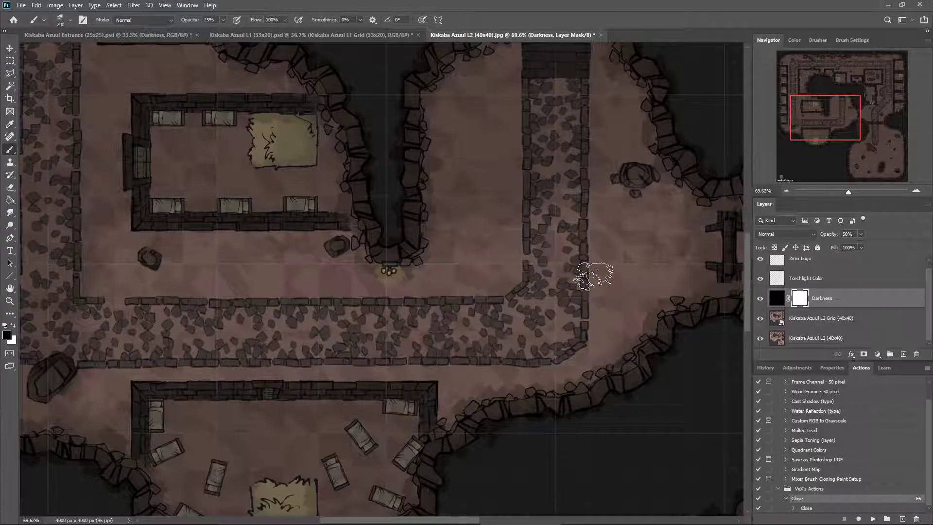
pyautogui.moveTo(555, 341)
pyautogui.mouseDown()
pyautogui.moveTo(345, 326)
pyautogui.moveTo(315, 337)
pyautogui.moveTo(284, 311)
pyautogui.mouseUp()
pyautogui.moveTo(229, 335)
pyautogui.mouseDown()
pyautogui.moveTo(249, 338)
pyautogui.moveTo(358, 293)
pyautogui.mouseUp()
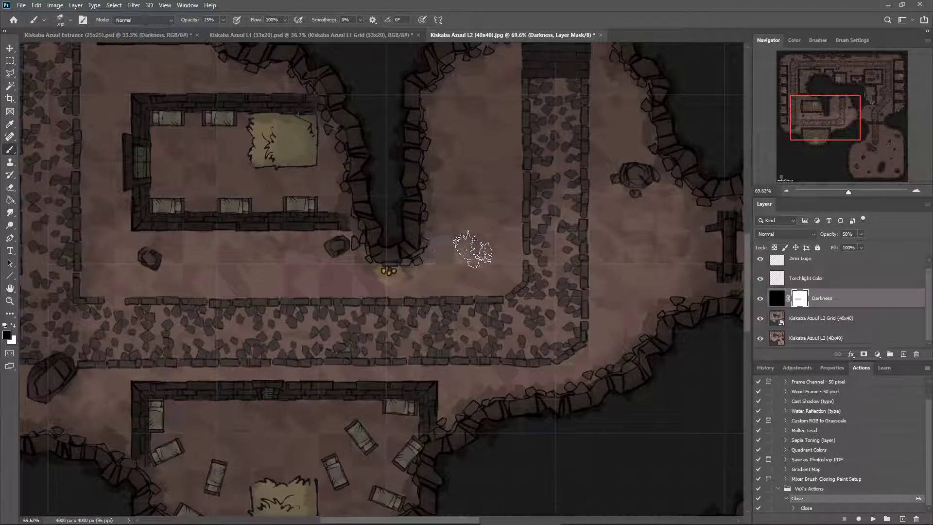
# Build up more black mask strokes close to the chasm-tip torch and touch up the floor toward the small bridge.
pyautogui.moveTo(514, 238)
pyautogui.mouseDown()
pyautogui.moveTo(579, 231)
pyautogui.moveTo(585, 293)
pyautogui.moveTo(576, 330)
pyautogui.moveTo(563, 356)
pyautogui.moveTo(531, 375)
pyautogui.moveTo(482, 399)
pyautogui.moveTo(534, 371)
pyautogui.moveTo(442, 402)
pyautogui.moveTo(440, 412)
pyautogui.moveTo(443, 373)
pyautogui.moveTo(189, 372)
pyautogui.moveTo(188, 330)
pyautogui.moveTo(221, 248)
pyautogui.moveTo(312, 259)
pyautogui.moveTo(560, 258)
pyautogui.moveTo(563, 276)
pyautogui.moveTo(566, 247)
pyautogui.moveTo(557, 327)
pyautogui.moveTo(538, 349)
pyautogui.moveTo(504, 360)
pyautogui.moveTo(440, 369)
pyautogui.moveTo(528, 275)
pyautogui.moveTo(427, 293)
pyautogui.moveTo(459, 286)
pyautogui.moveTo(441, 358)
pyautogui.moveTo(409, 353)
pyautogui.moveTo(412, 305)
pyautogui.moveTo(356, 360)
pyautogui.moveTo(383, 301)
pyautogui.moveTo(318, 359)
pyautogui.moveTo(336, 290)
pyautogui.moveTo(250, 354)
pyautogui.moveTo(271, 364)
pyautogui.moveTo(229, 340)
pyautogui.moveTo(233, 273)
pyautogui.moveTo(340, 266)
pyautogui.moveTo(266, 282)
pyautogui.moveTo(289, 328)
pyautogui.moveTo(265, 357)
pyautogui.moveTo(288, 304)
pyautogui.mouseUp()
pyautogui.moveTo(371, 327)
pyautogui.mouseDown()
pyautogui.moveTo(405, 340)
pyautogui.moveTo(400, 362)
pyautogui.moveTo(440, 312)
pyautogui.moveTo(493, 307)
pyautogui.moveTo(458, 315)
pyautogui.moveTo(493, 278)
pyautogui.moveTo(512, 334)
pyautogui.moveTo(540, 273)
pyautogui.moveTo(535, 327)
pyautogui.moveTo(520, 343)
pyautogui.moveTo(541, 293)
pyautogui.moveTo(523, 343)
pyautogui.moveTo(462, 392)
pyautogui.moveTo(499, 377)
pyautogui.mouseUp()
pyautogui.moveTo(528, 344)
pyautogui.mouseDown()
pyautogui.moveTo(270, 291)
pyautogui.moveTo(266, 334)
pyautogui.moveTo(360, 363)
pyautogui.moveTo(393, 300)
pyautogui.moveTo(426, 272)
pyautogui.mouseUp()
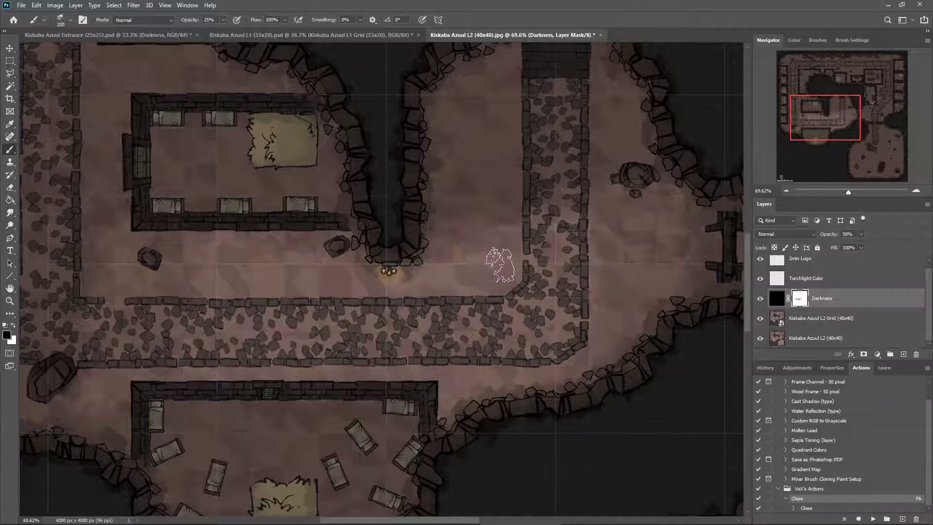
pyautogui.moveTo(510, 281)
pyautogui.mouseDown()
pyautogui.moveTo(498, 334)
pyautogui.moveTo(481, 349)
pyautogui.moveTo(421, 368)
pyautogui.moveTo(287, 364)
pyautogui.mouseUp()
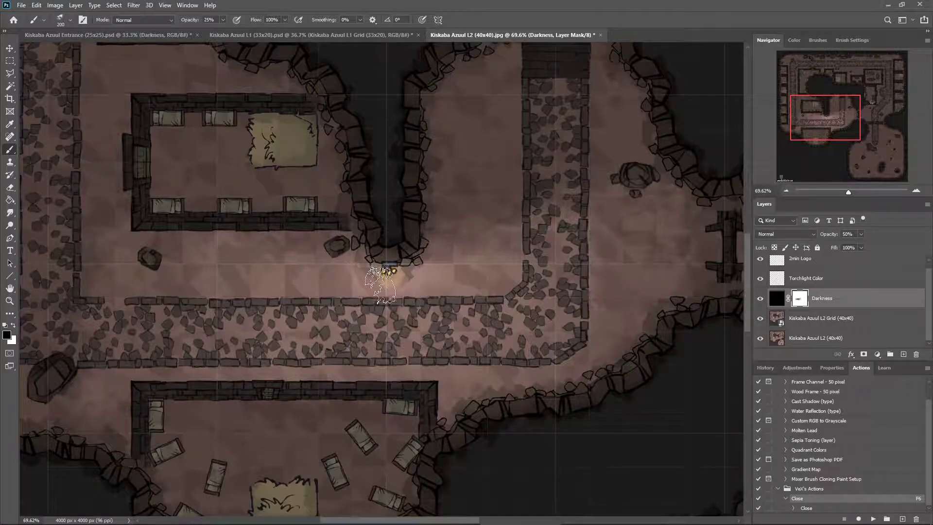
pyautogui.scroll(-3, 390, 303)
pyautogui.scroll(-4, 390, 303)
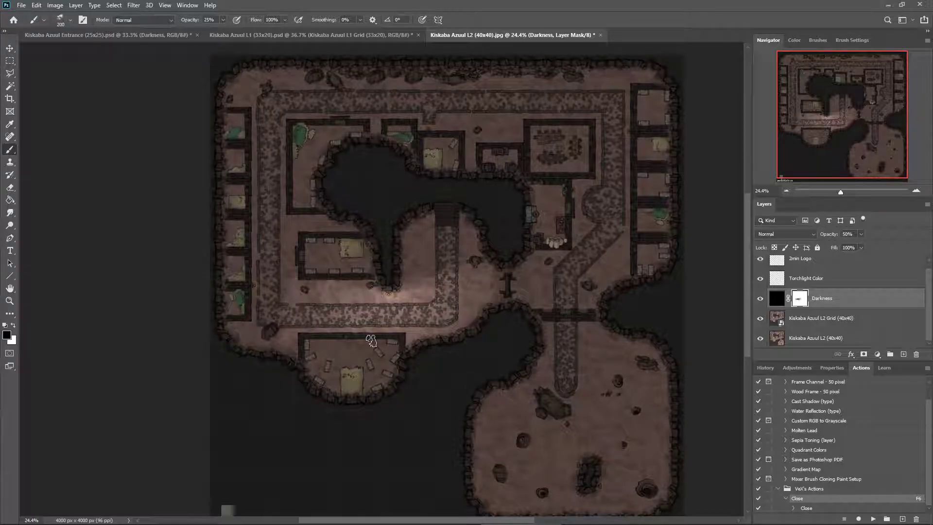
pyautogui.scroll(5, 386, 287)
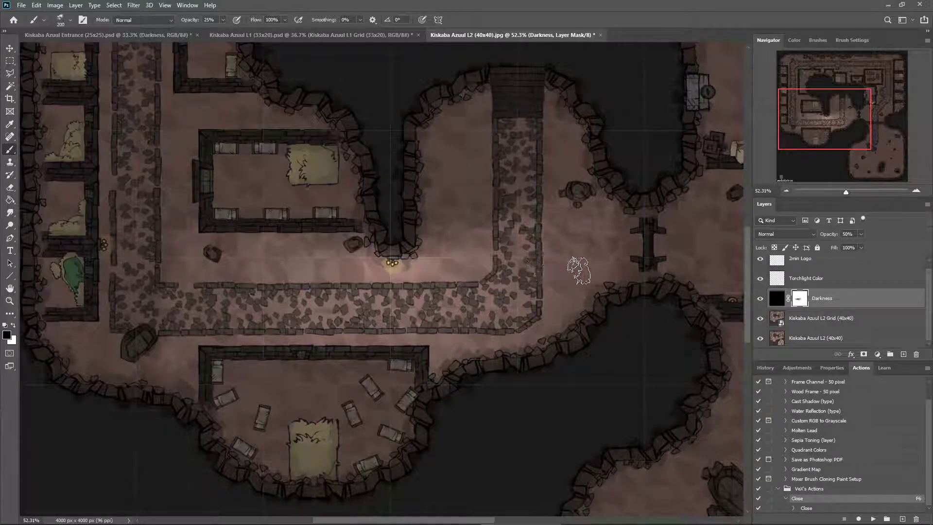
pyautogui.moveTo(594, 253)
pyautogui.mouseDown()
pyautogui.moveTo(607, 203)
pyautogui.moveTo(603, 278)
pyautogui.moveTo(606, 243)
pyautogui.moveTo(584, 181)
pyautogui.moveTo(604, 269)
pyautogui.moveTo(609, 198)
pyautogui.moveTo(594, 295)
pyautogui.moveTo(625, 224)
pyautogui.moveTo(571, 260)
pyautogui.mouseUp()
# Paint black on the Darkness mask along the western corridor to light the area around the torch beside the lower cells.
pyautogui.moveTo(440, 501)
pyautogui.moveTo(435, 521); pyautogui.dragTo(368, 522)
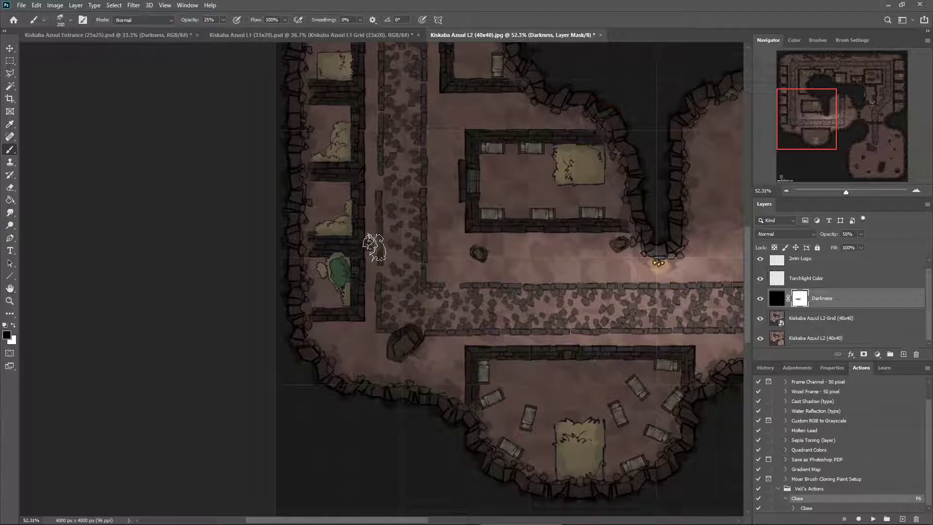
pyautogui.scroll(5, 395, 211)
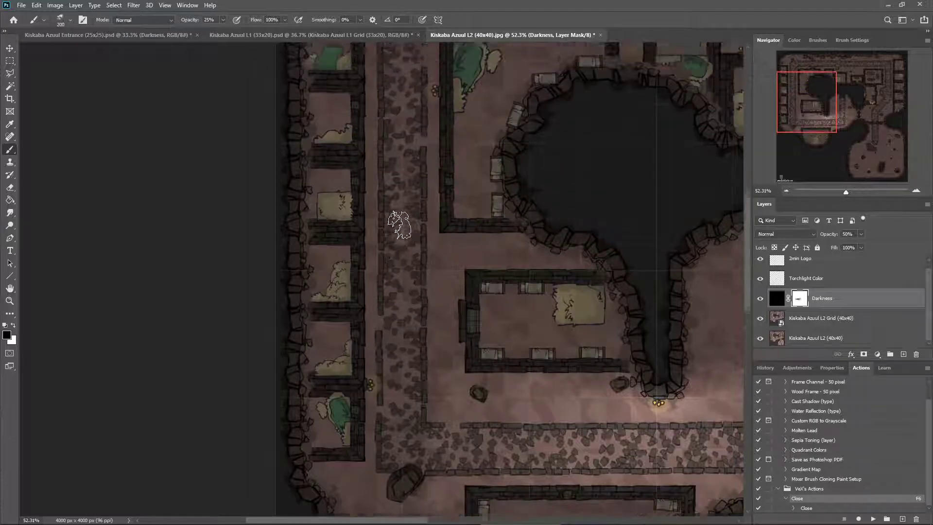
pyautogui.scroll(1, 398, 224)
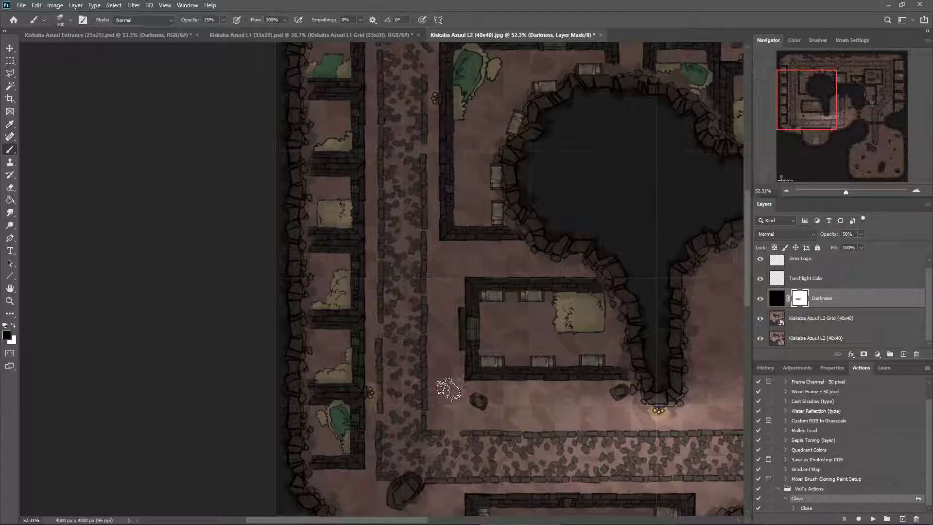
pyautogui.scroll(-4, 450, 385)
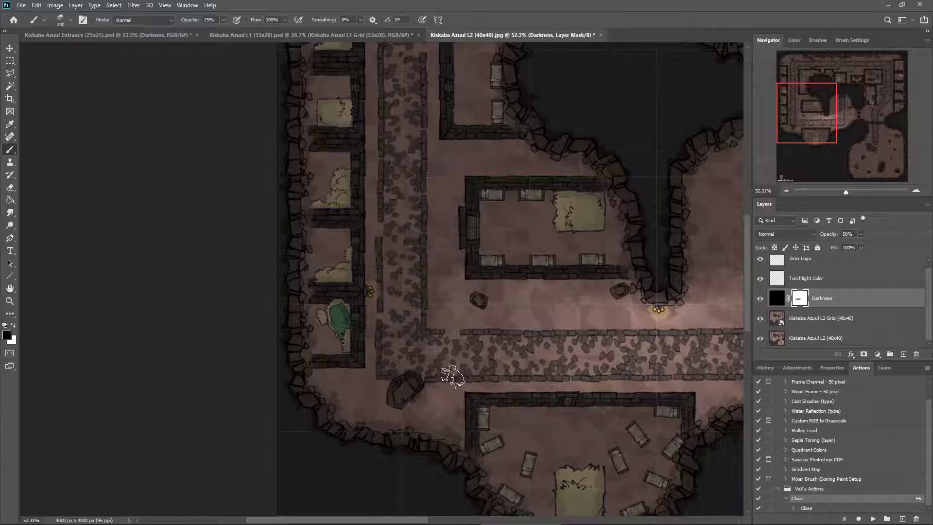
pyautogui.scroll(2, 405, 304)
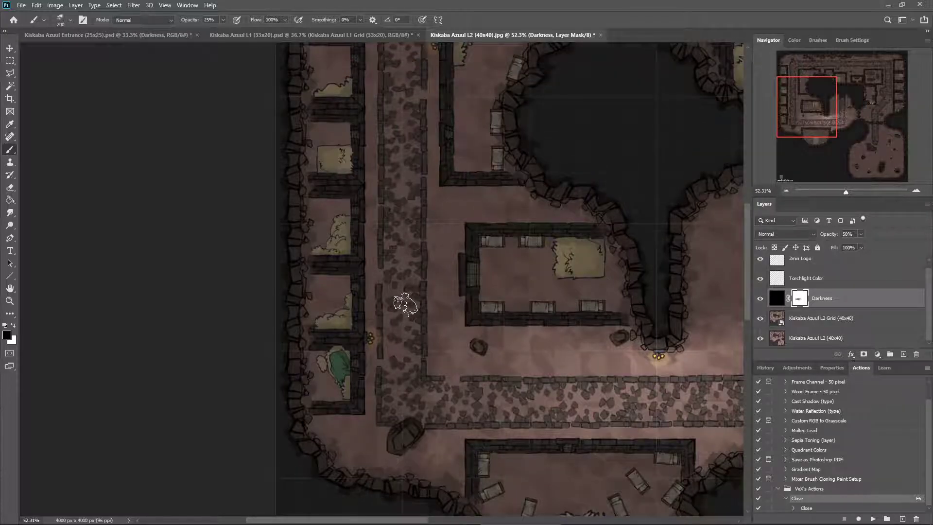
pyautogui.scroll(1, 405, 304)
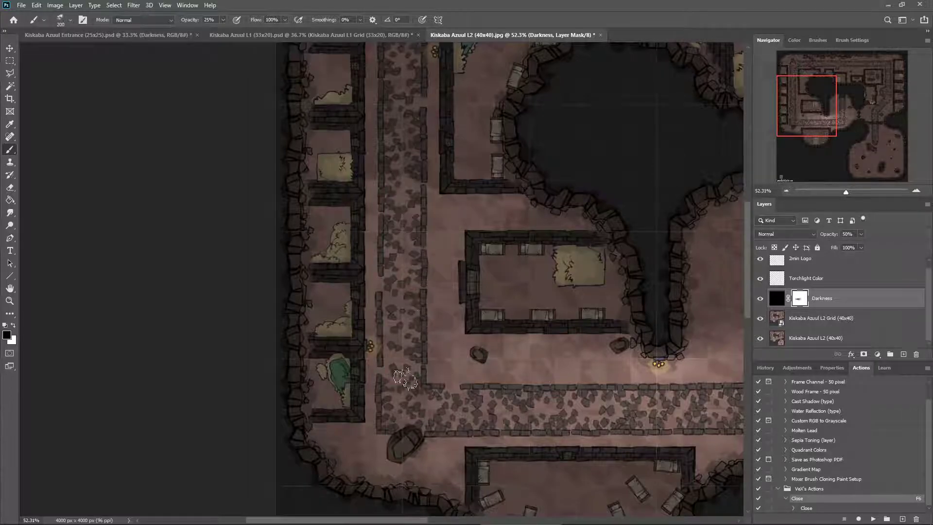
pyautogui.moveTo(435, 402); pyautogui.dragTo(429, 408)
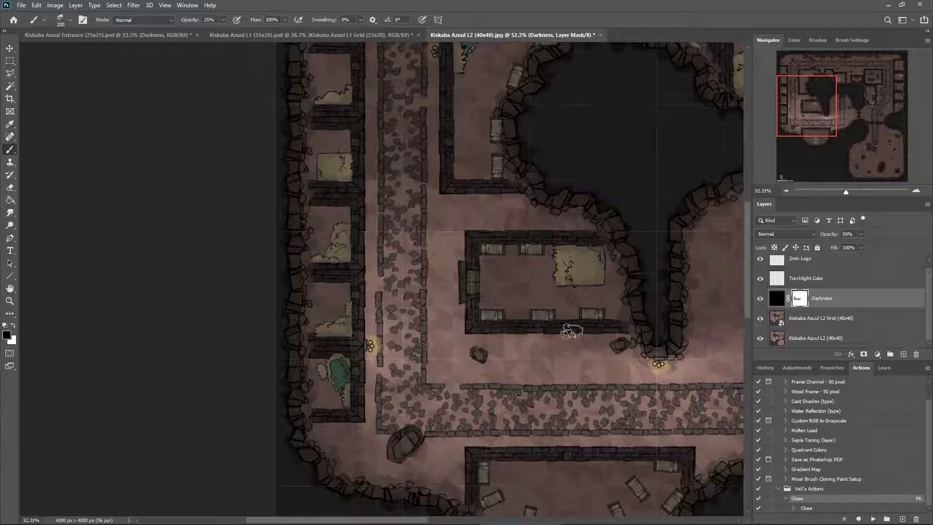
# Paint black on the Darkness mask around the torch outside the northwest room, lighting the corridor up to its corner.
pyautogui.scroll(-5, 577, 324)
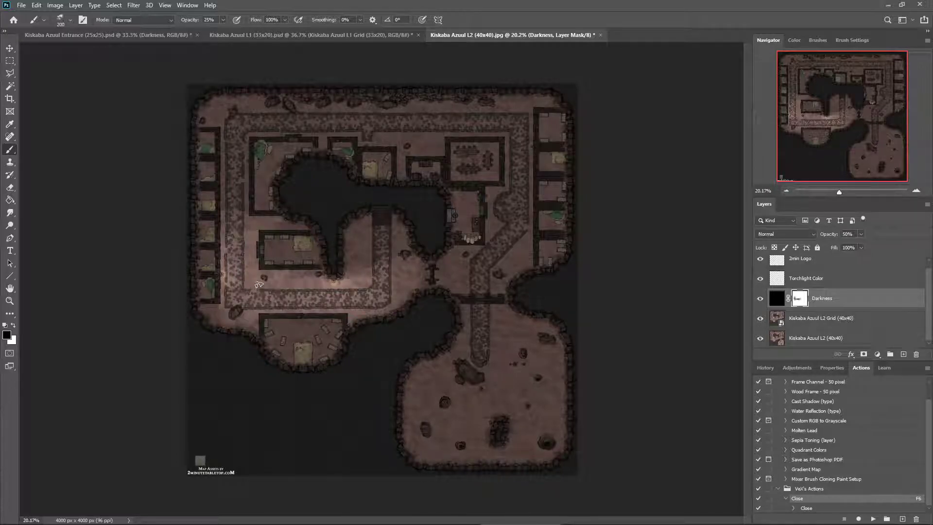
pyautogui.scroll(4, 232, 251)
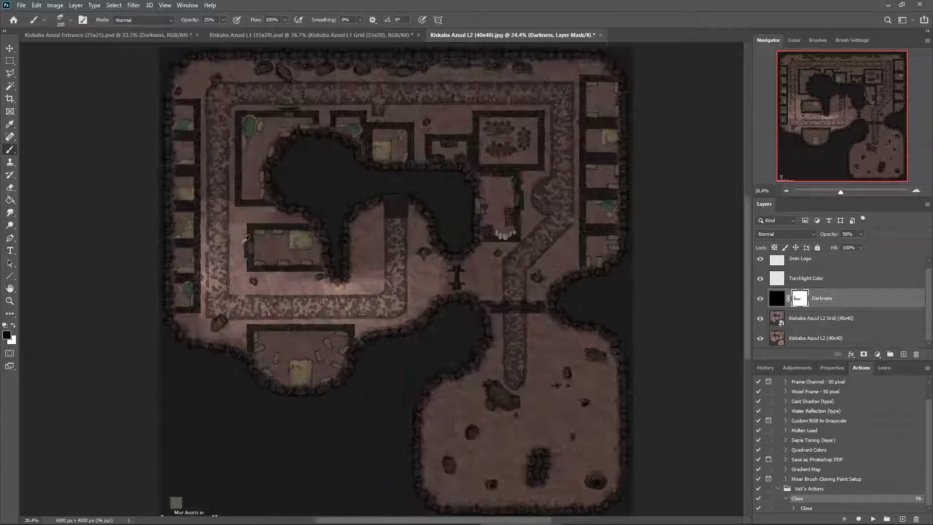
pyautogui.scroll(6, 220, 195)
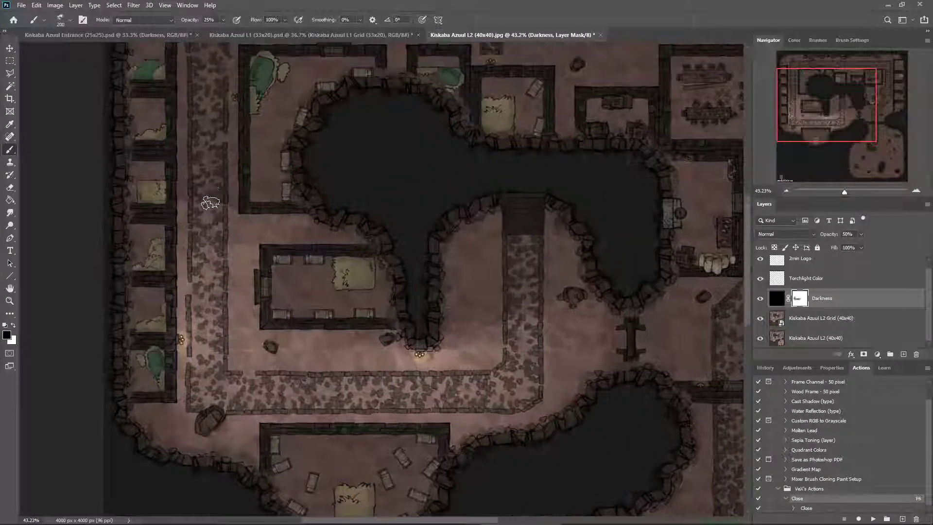
pyautogui.scroll(2, 204, 241)
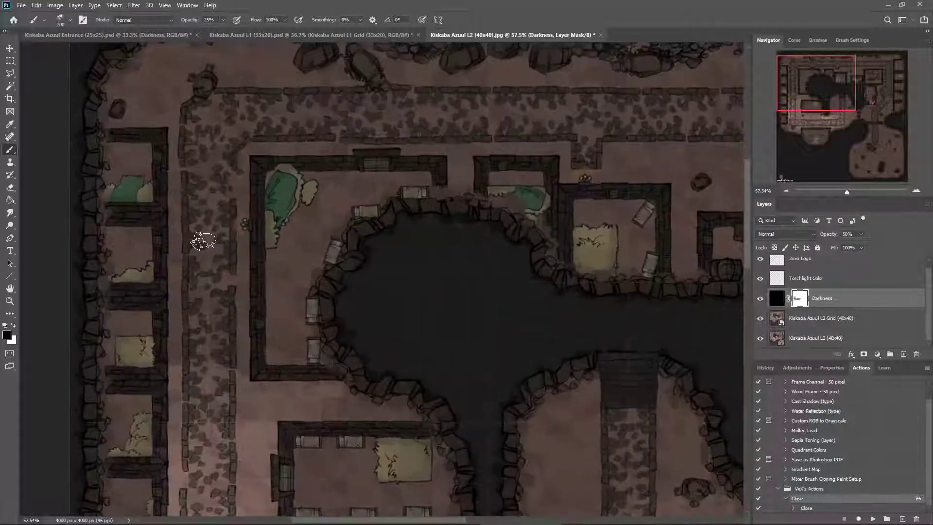
pyautogui.scroll(1, 203, 241)
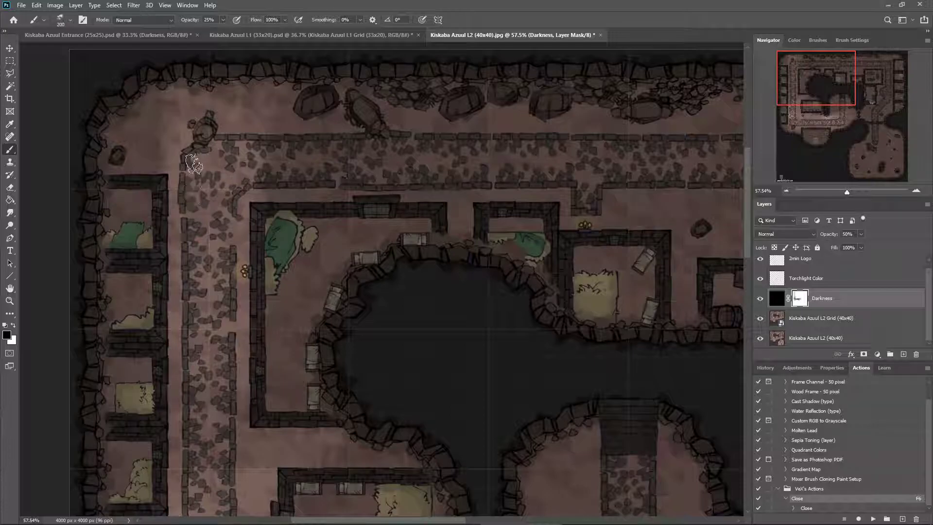
pyautogui.moveTo(231, 138)
pyautogui.mouseDown()
pyautogui.moveTo(212, 153)
pyautogui.moveTo(235, 261)
pyautogui.moveTo(234, 316)
pyautogui.moveTo(202, 321)
pyautogui.moveTo(187, 303)
pyautogui.moveTo(195, 237)
pyautogui.moveTo(217, 223)
pyautogui.moveTo(228, 222)
pyautogui.moveTo(241, 273)
pyautogui.moveTo(227, 218)
pyautogui.moveTo(173, 222)
pyautogui.moveTo(189, 316)
pyautogui.moveTo(223, 326)
pyautogui.moveTo(242, 276)
pyautogui.moveTo(239, 220)
pyautogui.moveTo(226, 215)
pyautogui.moveTo(190, 220)
pyautogui.moveTo(180, 277)
pyautogui.moveTo(187, 316)
pyautogui.moveTo(205, 242)
pyautogui.moveTo(214, 313)
pyautogui.moveTo(228, 212)
pyautogui.moveTo(239, 319)
pyautogui.moveTo(232, 259)
pyautogui.moveTo(243, 250)
pyautogui.moveTo(237, 271)
pyautogui.moveTo(248, 281)
pyautogui.moveTo(233, 287)
pyautogui.moveTo(216, 277)
pyautogui.moveTo(215, 255)
pyautogui.moveTo(240, 252)
pyautogui.moveTo(246, 274)
pyautogui.moveTo(217, 285)
pyautogui.moveTo(231, 247)
pyautogui.moveTo(239, 250)
pyautogui.moveTo(249, 274)
pyautogui.moveTo(232, 285)
pyautogui.moveTo(220, 278)
pyautogui.moveTo(232, 258)
pyautogui.moveTo(241, 283)
pyautogui.moveTo(225, 286)
pyautogui.moveTo(227, 248)
pyautogui.moveTo(236, 247)
pyautogui.moveTo(249, 266)
pyautogui.moveTo(243, 292)
pyautogui.moveTo(217, 285)
pyautogui.moveTo(211, 253)
pyautogui.moveTo(232, 239)
pyautogui.moveTo(237, 268)
pyautogui.mouseUp()
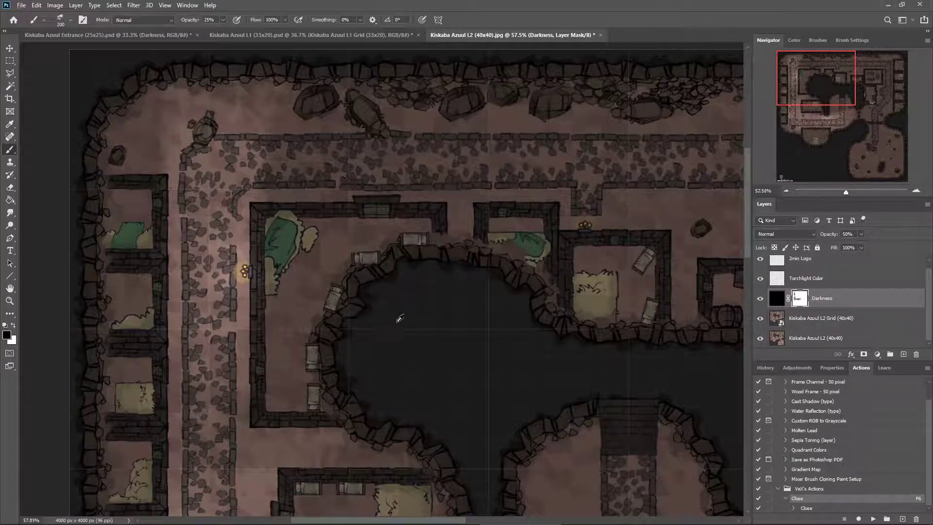
# Paint black on the Darkness mask around the torch above the small northern hay room, lighting the paved corridor and surrounding floor.
pyautogui.scroll(-3, 400, 318)
pyautogui.scroll(-1, 452, 339)
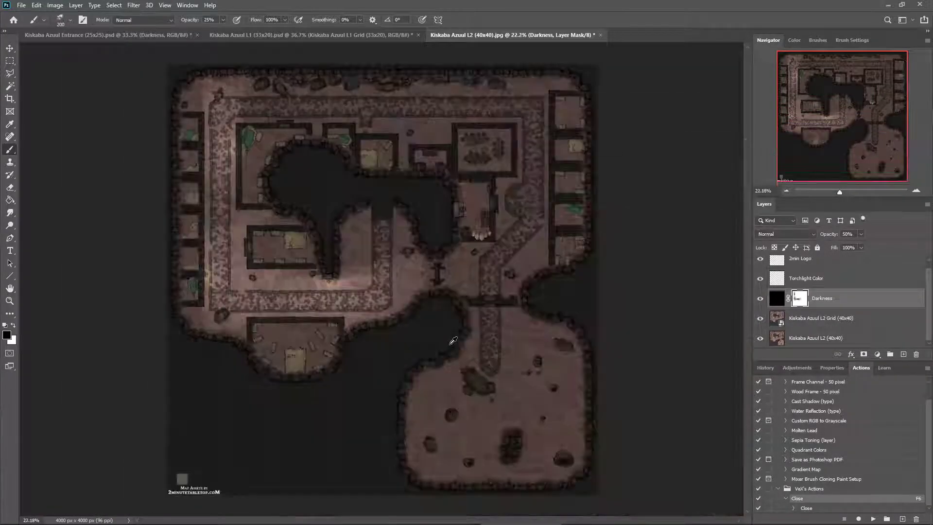
pyautogui.scroll(4, 303, 263)
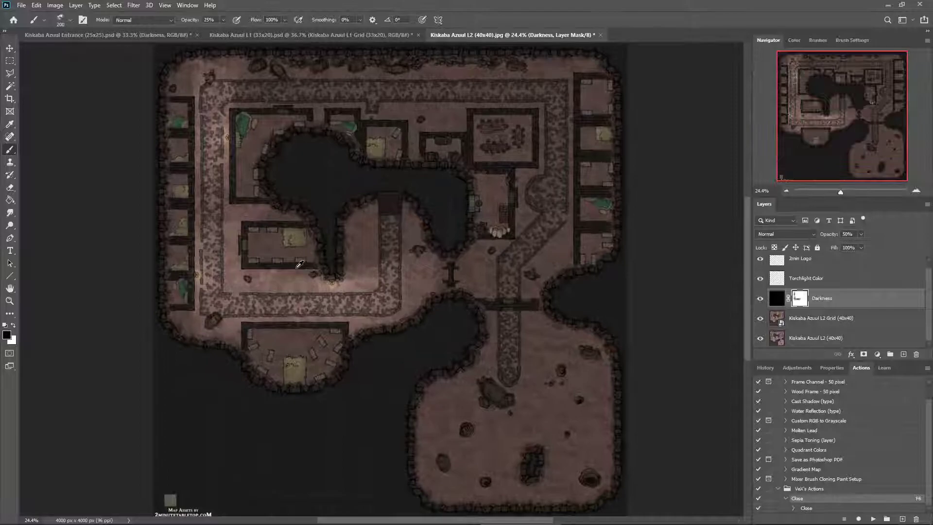
pyautogui.scroll(8, 340, 270)
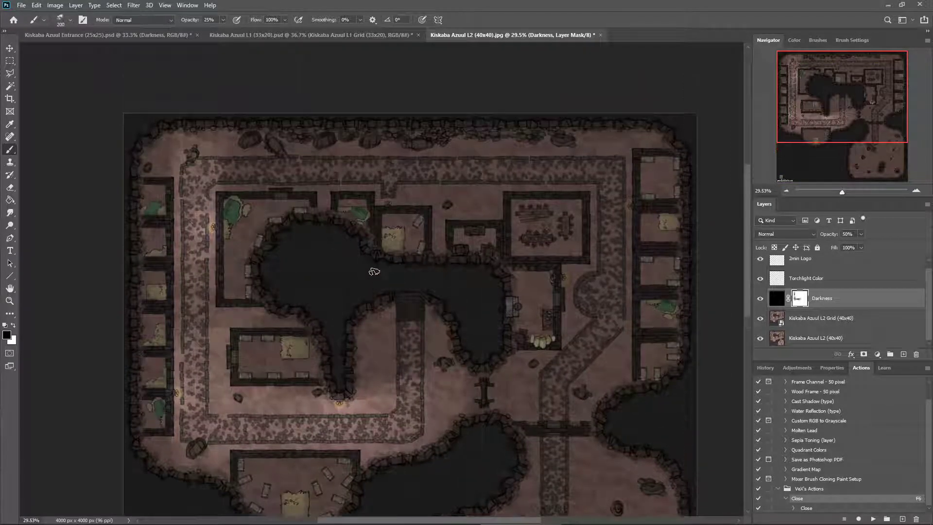
pyautogui.scroll(2, 381, 269)
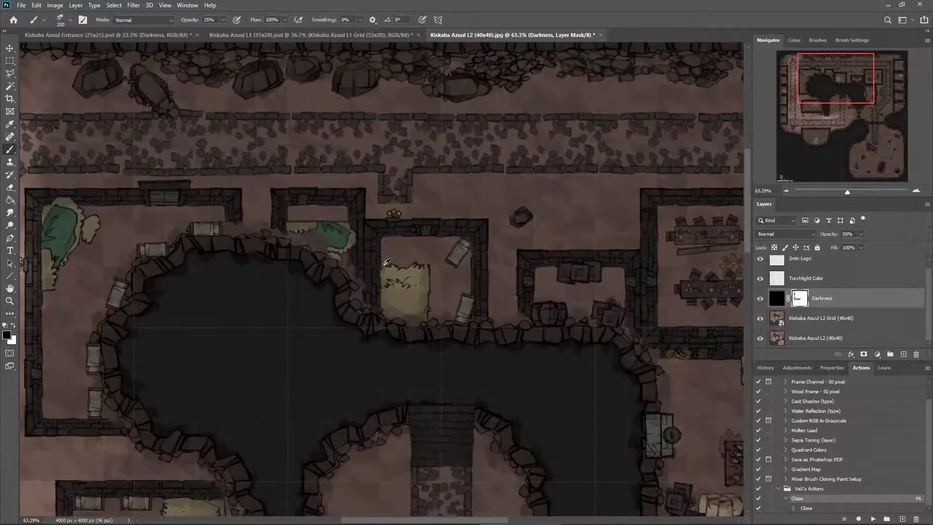
pyautogui.scroll(3, 402, 256)
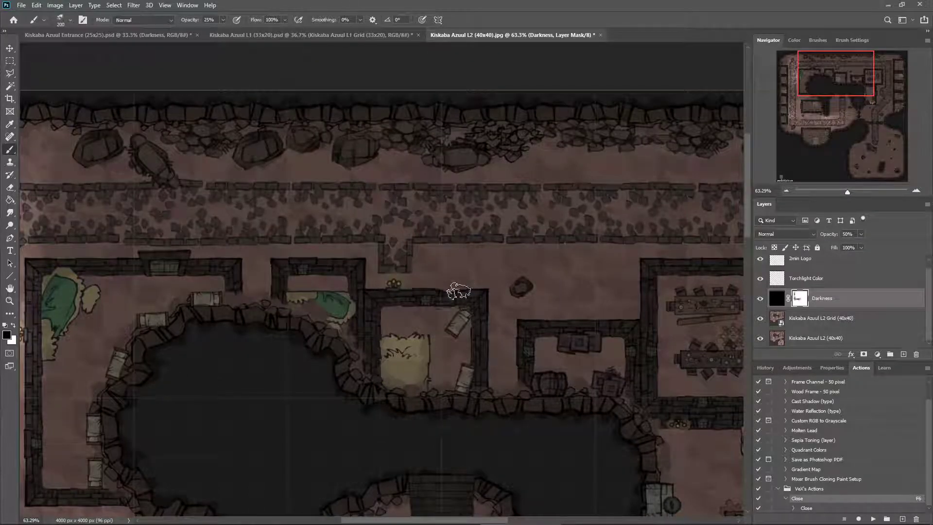
pyautogui.scroll(1, 458, 301)
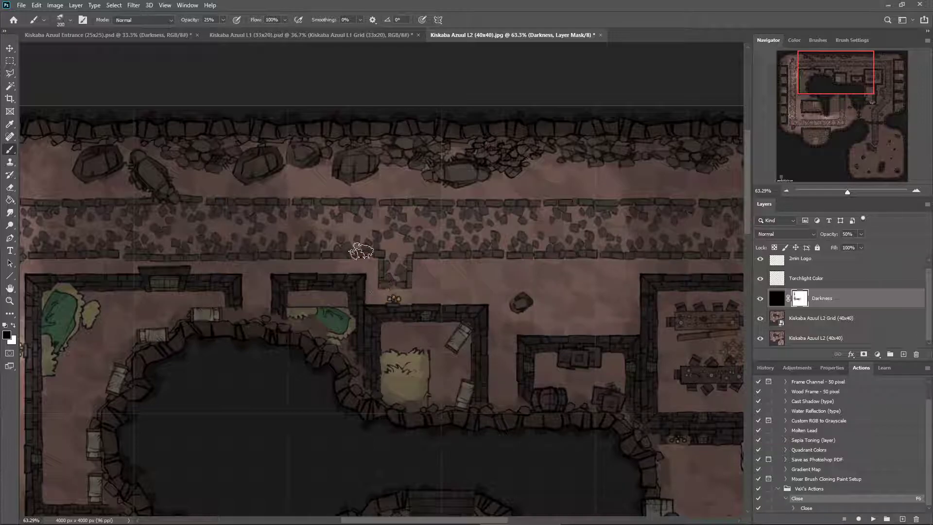
pyautogui.moveTo(401, 277); pyautogui.dragTo(370, 293)
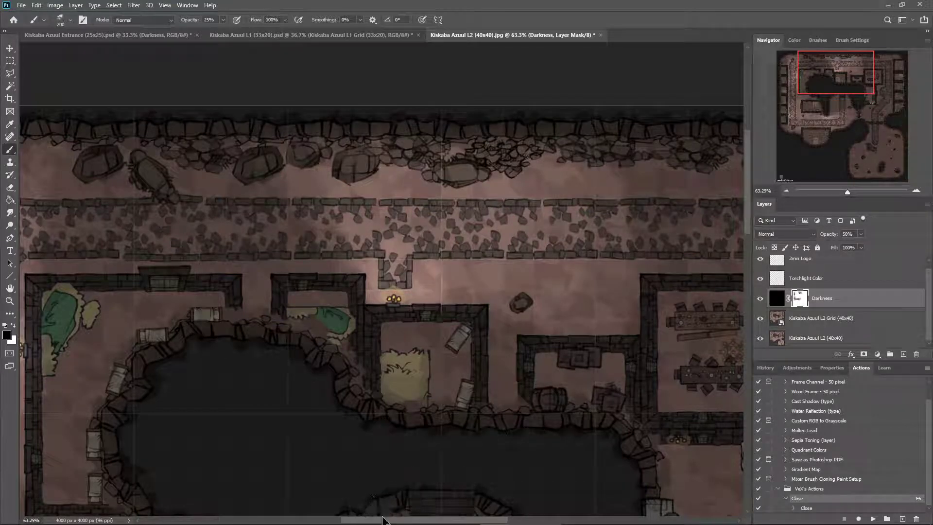
# Paint black on the Darkness mask around the torch beside the eastern cells, lighting the paved corridor and its northeast corner, brightest near the torch.
pyautogui.moveTo(391, 519); pyautogui.dragTo(472, 520)
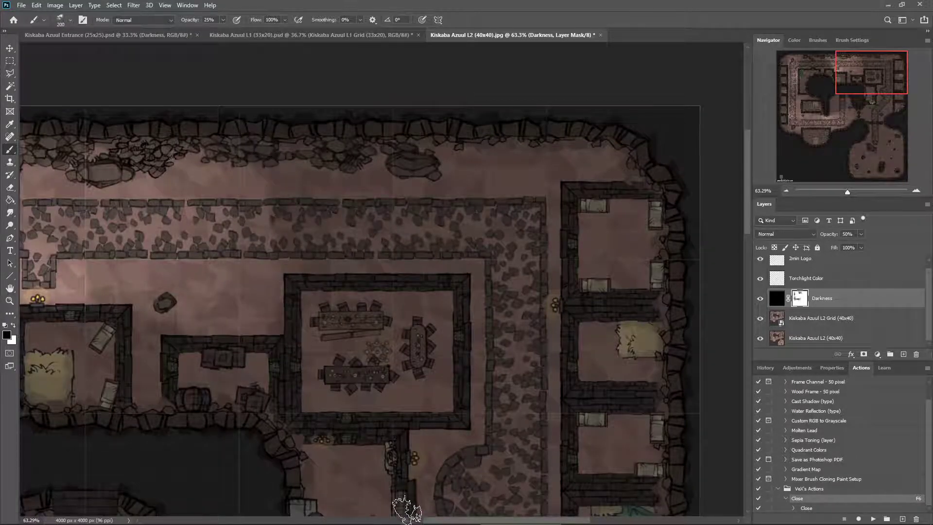
pyautogui.click(401, 520)
pyautogui.moveTo(400, 520); pyautogui.dragTo(646, 520)
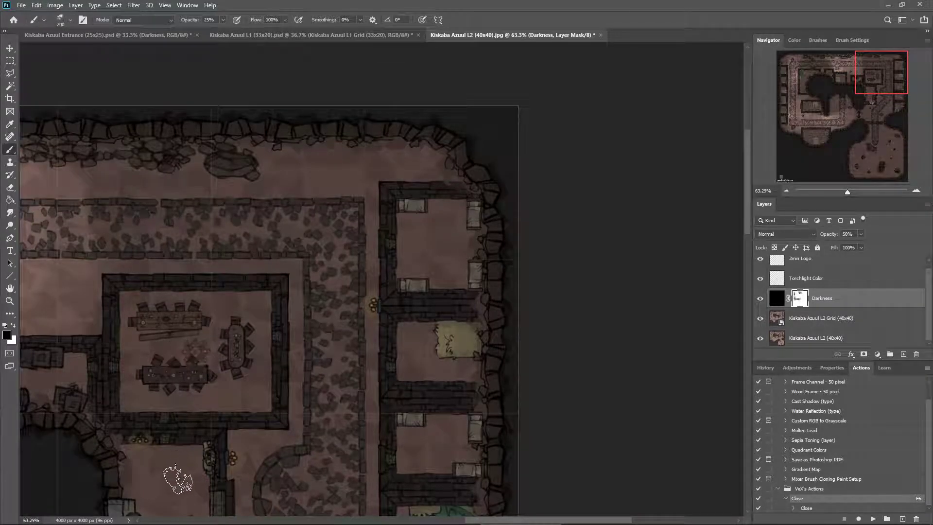
pyautogui.scroll(-3, 296, 425)
pyautogui.scroll(-1, 294, 429)
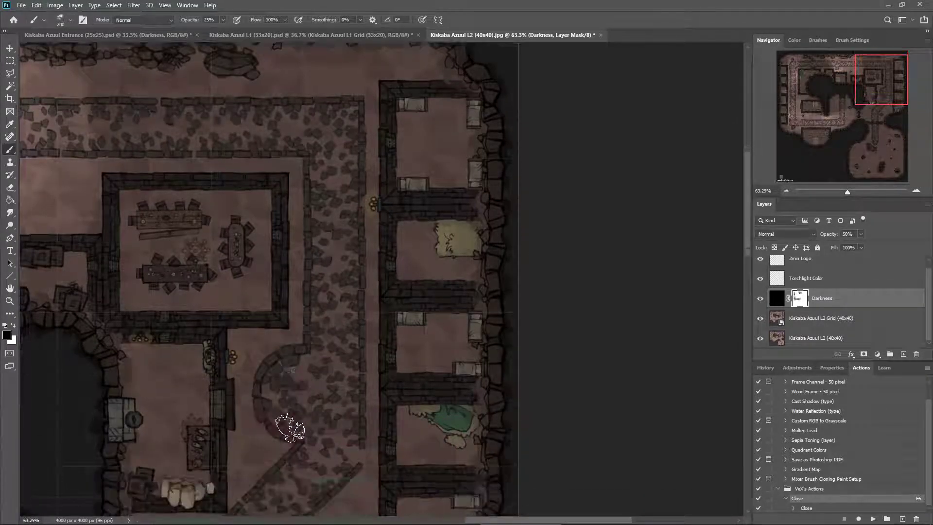
pyautogui.scroll(2, 316, 388)
pyautogui.scroll(1, 306, 267)
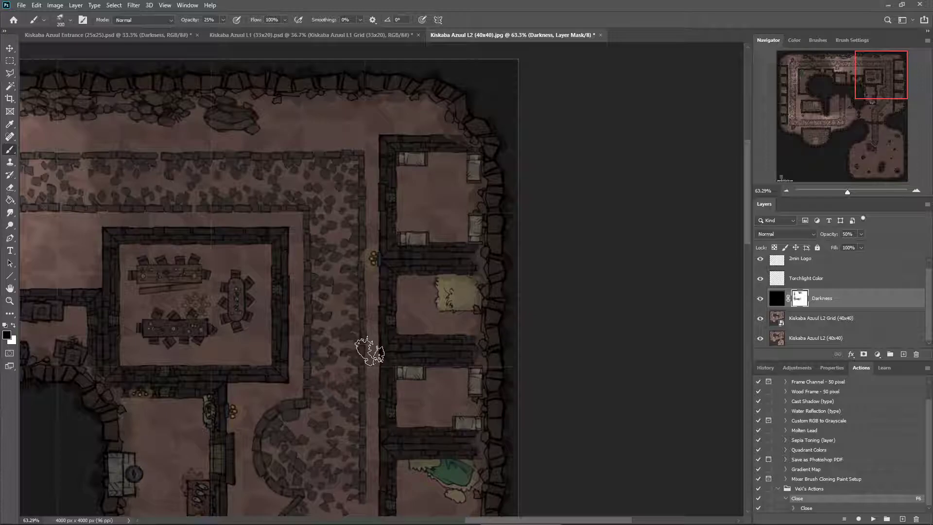
pyautogui.moveTo(371, 272)
pyautogui.mouseDown()
pyautogui.moveTo(371, 261)
pyautogui.moveTo(370, 277)
pyautogui.mouseUp()
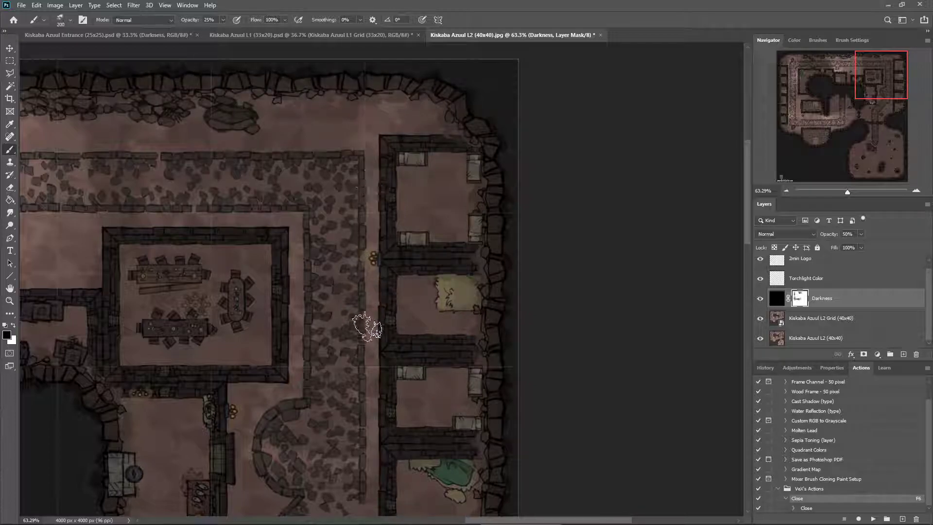
pyautogui.moveTo(316, 362)
pyautogui.mouseDown()
pyautogui.moveTo(288, 425)
pyautogui.moveTo(289, 410)
pyautogui.moveTo(275, 428)
pyautogui.moveTo(288, 421)
pyautogui.moveTo(286, 438)
pyautogui.moveTo(343, 449)
pyautogui.moveTo(306, 449)
pyautogui.moveTo(360, 448)
pyautogui.moveTo(360, 433)
pyautogui.moveTo(311, 441)
pyautogui.moveTo(360, 379)
pyautogui.moveTo(356, 420)
pyautogui.moveTo(317, 430)
pyautogui.moveTo(322, 352)
pyautogui.moveTo(342, 299)
pyautogui.moveTo(363, 395)
pyautogui.moveTo(359, 216)
pyautogui.moveTo(367, 307)
pyautogui.moveTo(344, 354)
pyautogui.moveTo(325, 198)
pyautogui.moveTo(317, 348)
pyautogui.moveTo(301, 298)
pyautogui.moveTo(369, 160)
pyautogui.moveTo(374, 209)
pyautogui.moveTo(340, 165)
pyautogui.moveTo(344, 91)
pyautogui.moveTo(301, 239)
pyautogui.moveTo(271, 167)
pyautogui.moveTo(344, 83)
pyautogui.moveTo(325, 167)
pyautogui.moveTo(286, 182)
pyautogui.moveTo(287, 106)
pyautogui.moveTo(240, 209)
pyautogui.moveTo(241, 104)
pyautogui.moveTo(200, 200)
pyautogui.moveTo(201, 115)
pyautogui.moveTo(156, 178)
pyautogui.moveTo(175, 112)
pyautogui.moveTo(167, 201)
pyautogui.moveTo(214, 214)
pyautogui.moveTo(187, 216)
pyautogui.moveTo(258, 219)
pyautogui.moveTo(196, 206)
pyautogui.moveTo(139, 119)
pyautogui.moveTo(169, 89)
pyautogui.moveTo(242, 107)
pyautogui.moveTo(368, 107)
pyautogui.moveTo(357, 315)
pyautogui.moveTo(316, 150)
pyautogui.moveTo(302, 340)
pyautogui.moveTo(326, 311)
pyautogui.moveTo(344, 360)
pyautogui.moveTo(313, 423)
pyautogui.moveTo(331, 406)
pyautogui.moveTo(305, 438)
pyautogui.moveTo(330, 425)
pyautogui.moveTo(391, 280)
pyautogui.moveTo(385, 264)
pyautogui.moveTo(341, 246)
pyautogui.moveTo(364, 251)
pyautogui.moveTo(362, 371)
pyautogui.moveTo(301, 370)
pyautogui.moveTo(290, 359)
pyautogui.moveTo(294, 216)
pyautogui.moveTo(240, 221)
pyautogui.mouseUp()
pyautogui.moveTo(221, 191)
pyautogui.mouseDown()
pyautogui.moveTo(236, 110)
pyautogui.moveTo(376, 101)
pyautogui.moveTo(384, 259)
pyautogui.moveTo(375, 332)
pyautogui.moveTo(363, 366)
pyautogui.moveTo(310, 375)
pyautogui.moveTo(371, 364)
pyautogui.moveTo(305, 356)
pyautogui.moveTo(366, 344)
pyautogui.moveTo(357, 324)
pyautogui.moveTo(306, 307)
pyautogui.moveTo(319, 296)
pyautogui.moveTo(368, 293)
pyautogui.moveTo(371, 277)
pyautogui.moveTo(301, 266)
pyautogui.moveTo(370, 255)
pyautogui.moveTo(314, 238)
pyautogui.moveTo(320, 222)
pyautogui.moveTo(373, 216)
pyautogui.moveTo(273, 204)
pyautogui.moveTo(333, 195)
pyautogui.moveTo(302, 192)
pyautogui.moveTo(360, 159)
pyautogui.moveTo(348, 111)
pyautogui.moveTo(253, 206)
pyautogui.moveTo(345, 114)
pyautogui.moveTo(285, 210)
pyautogui.moveTo(288, 140)
pyautogui.moveTo(250, 163)
pyautogui.moveTo(236, 204)
pyautogui.moveTo(239, 125)
pyautogui.moveTo(201, 207)
pyautogui.moveTo(214, 106)
pyautogui.moveTo(196, 218)
pyautogui.moveTo(191, 132)
pyautogui.moveTo(188, 204)
pyautogui.moveTo(250, 73)
pyautogui.moveTo(212, 191)
pyautogui.moveTo(230, 117)
pyautogui.moveTo(241, 199)
pyautogui.moveTo(289, 172)
pyautogui.moveTo(337, 111)
pyautogui.moveTo(339, 233)
pyautogui.moveTo(362, 118)
pyautogui.moveTo(361, 198)
pyautogui.mouseUp()
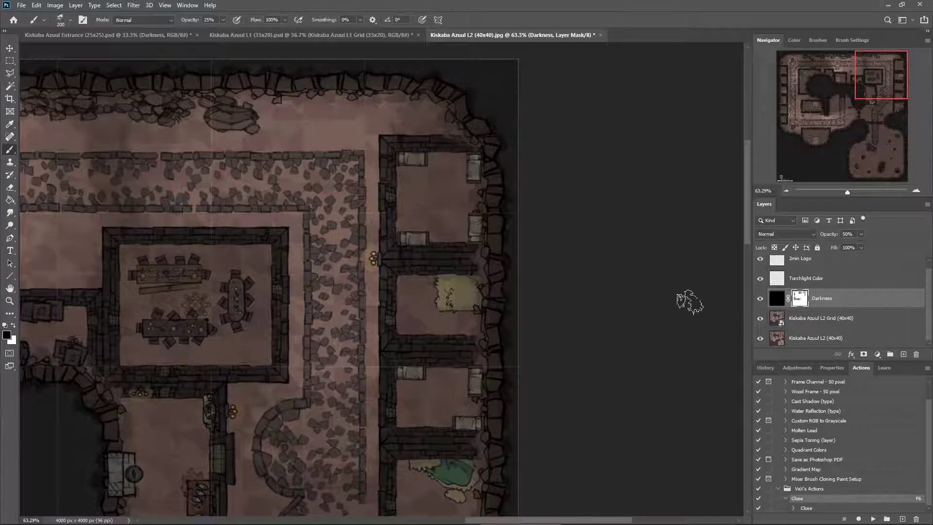
pyautogui.moveTo(291, 284); pyautogui.dragTo(321, 330)
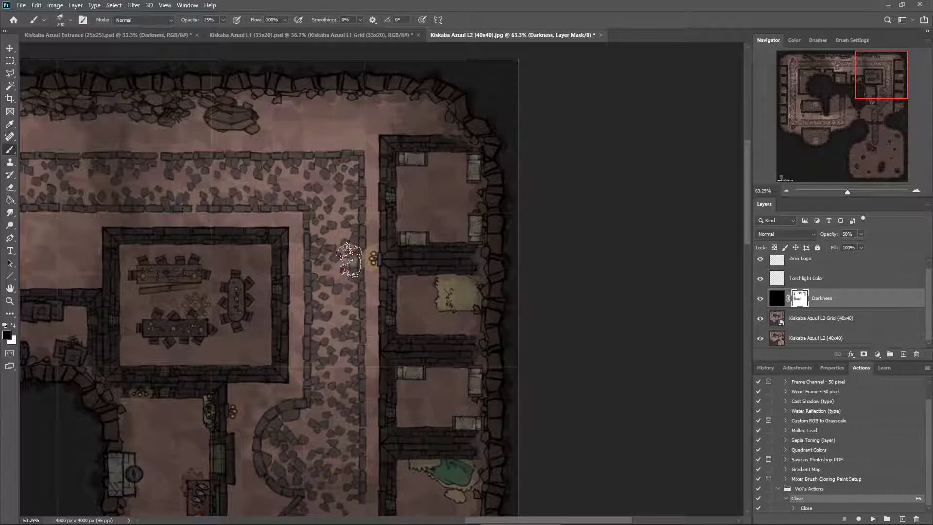
pyautogui.moveTo(350, 272)
pyautogui.mouseDown()
pyautogui.moveTo(372, 253)
pyautogui.moveTo(352, 233)
pyautogui.moveTo(343, 274)
pyautogui.moveTo(375, 285)
pyautogui.moveTo(374, 239)
pyautogui.moveTo(341, 252)
pyautogui.moveTo(351, 288)
pyautogui.moveTo(367, 289)
pyautogui.moveTo(378, 247)
pyautogui.moveTo(359, 247)
pyautogui.moveTo(354, 275)
pyautogui.moveTo(373, 232)
pyautogui.moveTo(377, 284)
pyautogui.moveTo(369, 288)
pyautogui.moveTo(373, 241)
pyautogui.moveTo(362, 231)
pyautogui.moveTo(343, 263)
pyautogui.moveTo(361, 297)
pyautogui.moveTo(375, 277)
pyautogui.moveTo(347, 275)
pyautogui.moveTo(364, 250)
pyautogui.moveTo(366, 290)
pyautogui.moveTo(351, 276)
pyautogui.moveTo(356, 244)
pyautogui.mouseUp()
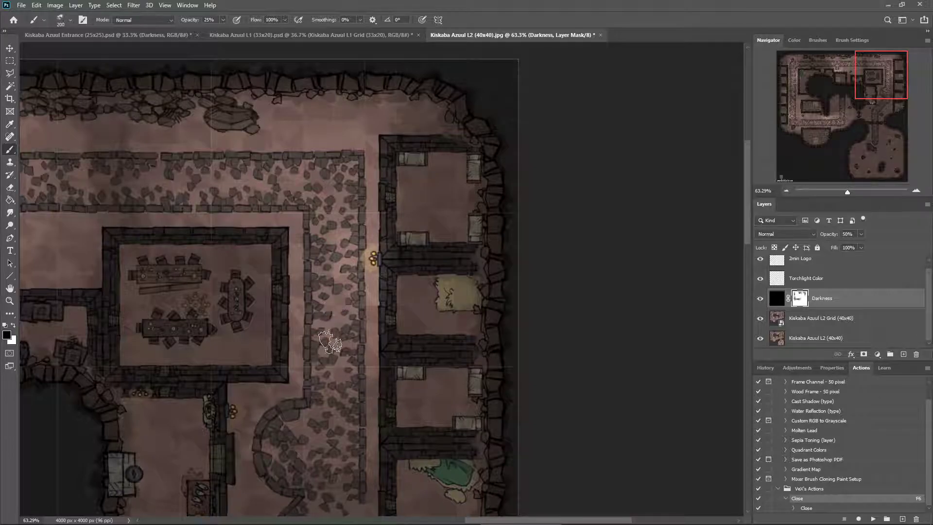
# Paint black on the Darkness mask outside the kitchen's east wall torch, lighting the rounded paving, diagonal path and floor toward the southeast cells.
pyautogui.scroll(-4, 262, 315)
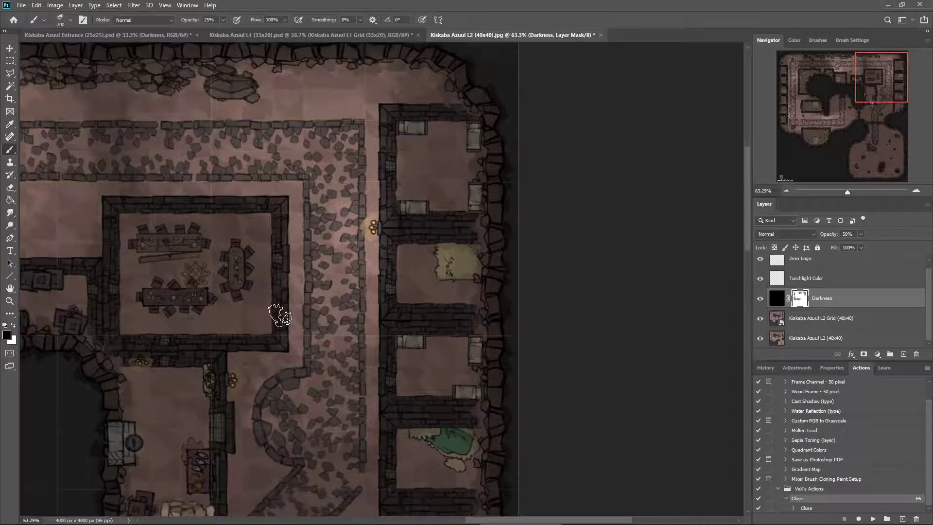
pyautogui.scroll(-1, 275, 318)
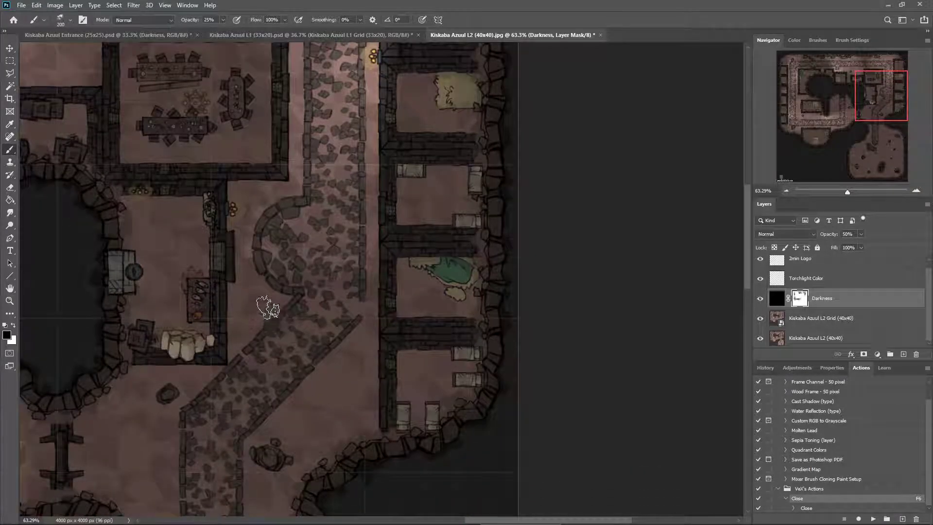
pyautogui.scroll(1, 268, 307)
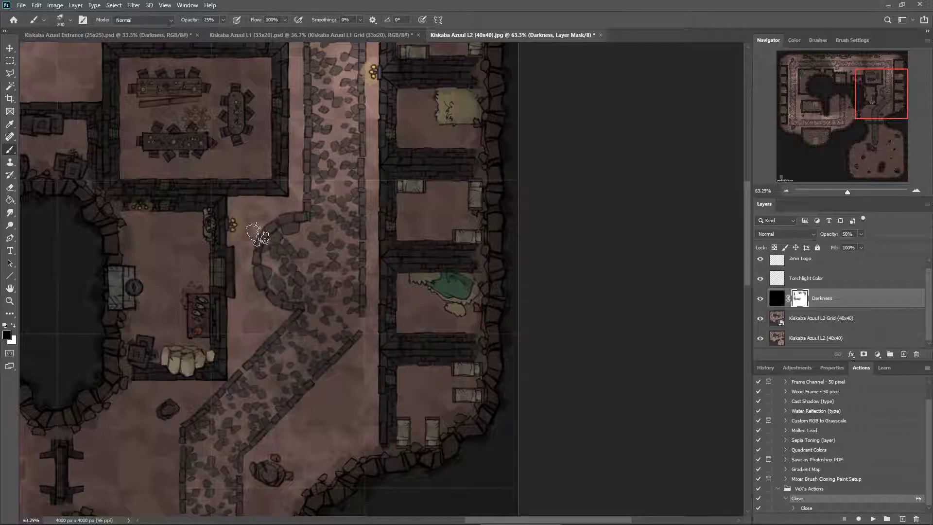
pyautogui.moveTo(296, 392)
pyautogui.mouseDown()
pyautogui.moveTo(315, 375)
pyautogui.moveTo(372, 395)
pyautogui.mouseUp()
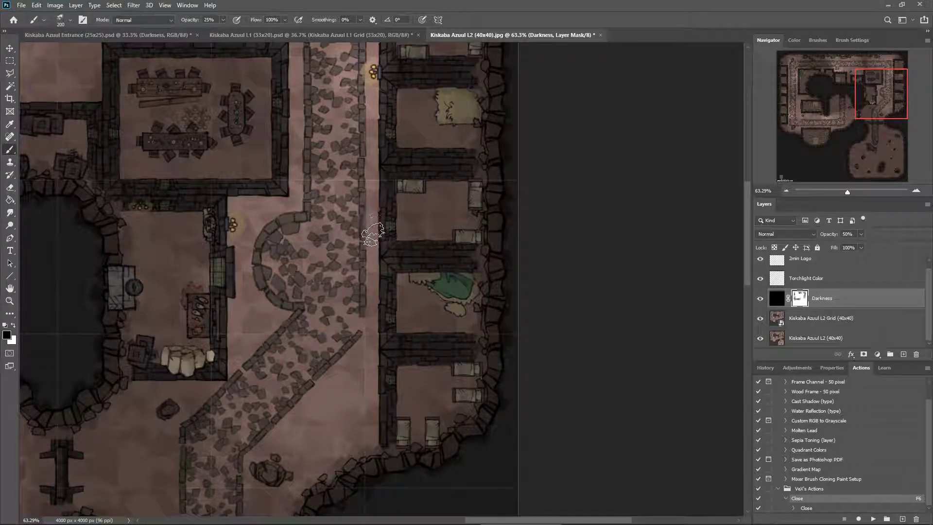
# Build up more black mask strokes close to the torch on the kitchen's outer east wall and over the rounded paving.
pyautogui.moveTo(225, 270); pyautogui.dragTo(234, 212)
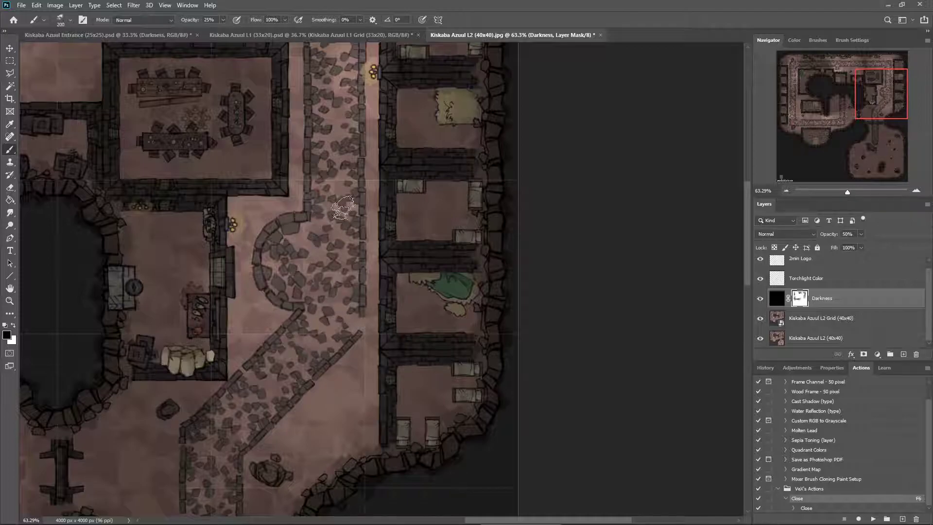
pyautogui.moveTo(232, 210); pyautogui.dragTo(247, 213)
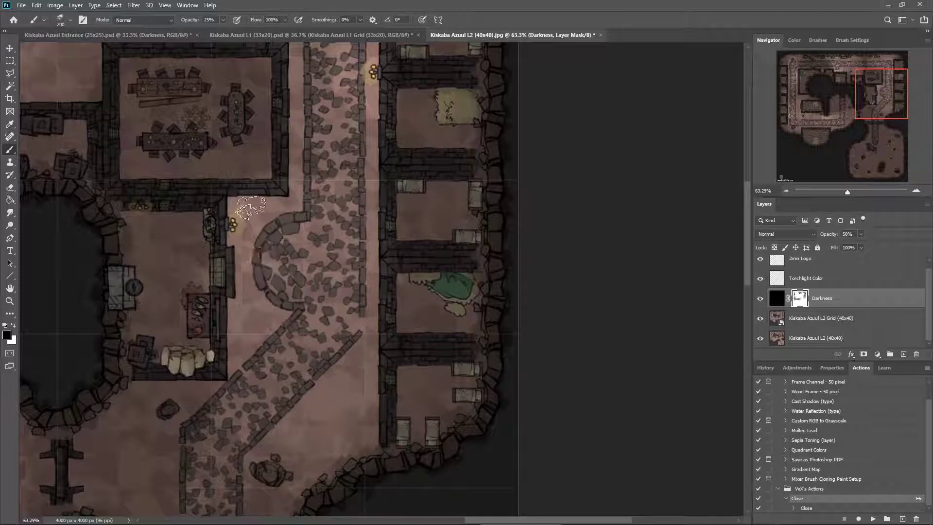
pyautogui.moveTo(246, 248)
pyautogui.mouseDown()
pyautogui.moveTo(227, 230)
pyautogui.moveTo(226, 204)
pyautogui.mouseUp()
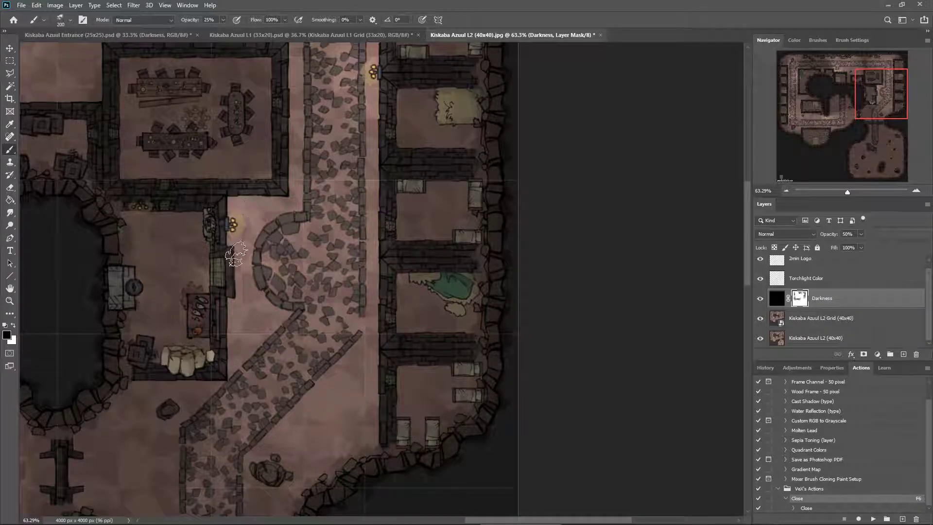
pyautogui.moveTo(278, 258); pyautogui.dragTo(258, 246)
# Paint black on the Darkness mask north of the gate wall's two torches, lighting the floor, paved path and area toward the small bridge.
pyautogui.scroll(3, 268, 216)
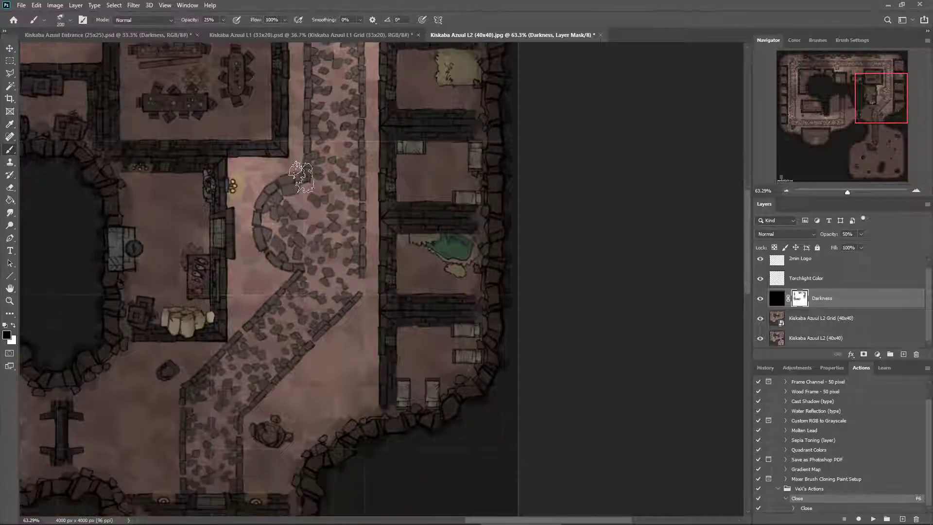
pyautogui.scroll(-5, 314, 204)
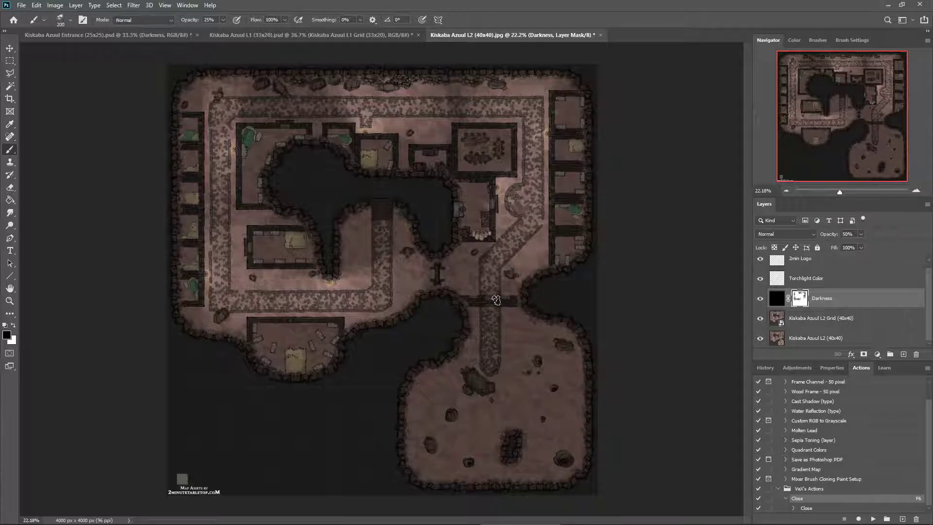
pyautogui.scroll(8, 496, 298)
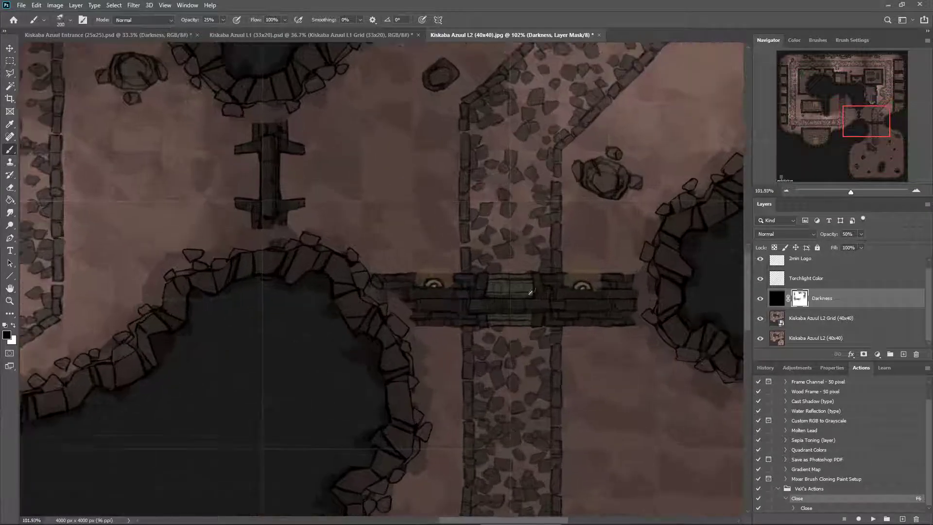
pyautogui.scroll(6, 604, 304)
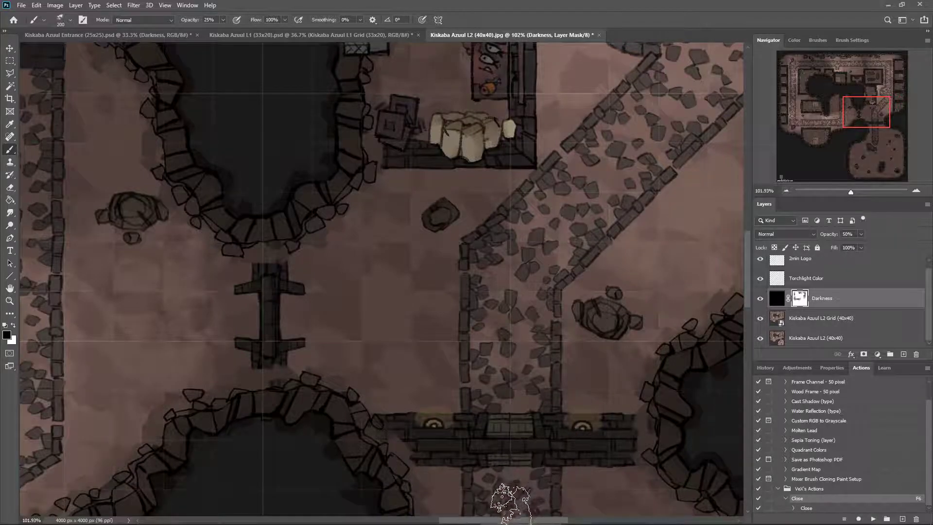
pyautogui.moveTo(506, 520)
pyautogui.mouseDown()
pyautogui.moveTo(527, 521)
pyautogui.moveTo(520, 521)
pyautogui.mouseUp()
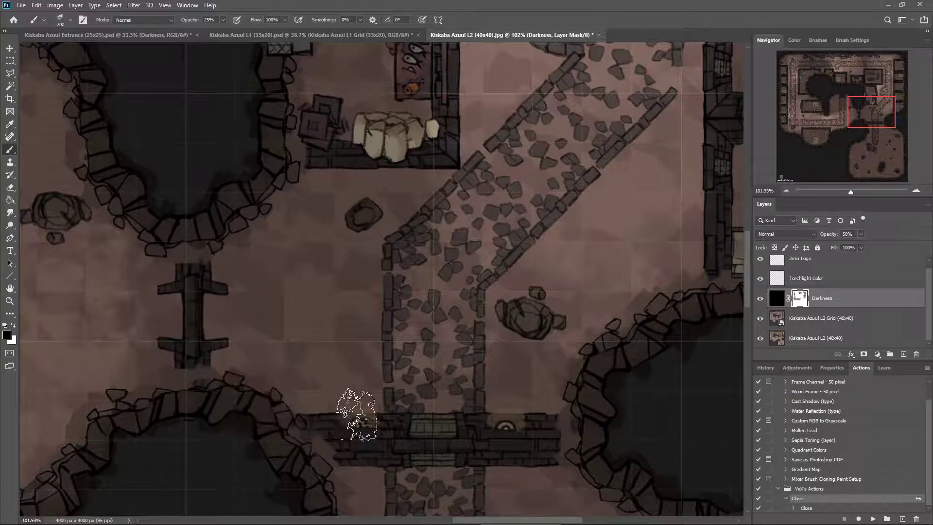
pyautogui.click(358, 413)
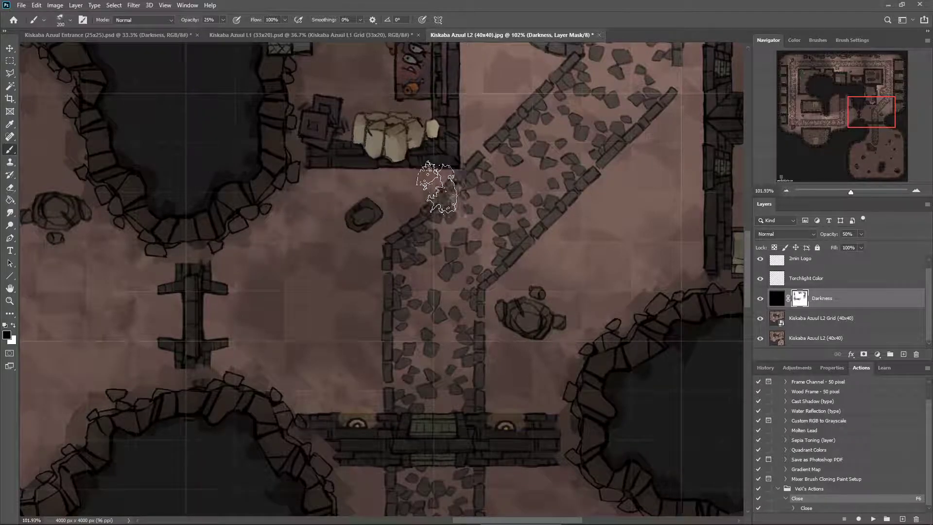
pyautogui.moveTo(500, 197)
pyautogui.mouseDown()
pyautogui.moveTo(593, 238)
pyautogui.moveTo(640, 317)
pyautogui.moveTo(578, 343)
pyautogui.moveTo(543, 400)
pyautogui.moveTo(289, 404)
pyautogui.moveTo(539, 403)
pyautogui.moveTo(581, 388)
pyautogui.moveTo(449, 381)
pyautogui.moveTo(549, 375)
pyautogui.moveTo(426, 362)
pyautogui.moveTo(548, 362)
pyautogui.moveTo(555, 325)
pyautogui.moveTo(529, 285)
pyautogui.moveTo(573, 298)
pyautogui.moveTo(449, 391)
pyautogui.moveTo(494, 391)
pyautogui.moveTo(352, 384)
pyautogui.moveTo(242, 360)
pyautogui.moveTo(309, 211)
pyautogui.moveTo(309, 246)
pyautogui.moveTo(260, 374)
pyautogui.moveTo(318, 383)
pyautogui.moveTo(358, 372)
pyautogui.moveTo(342, 285)
pyautogui.moveTo(424, 189)
pyautogui.moveTo(496, 297)
pyautogui.moveTo(537, 410)
pyautogui.moveTo(586, 402)
pyautogui.moveTo(594, 363)
pyautogui.moveTo(557, 352)
pyautogui.moveTo(320, 368)
pyautogui.moveTo(517, 392)
pyautogui.moveTo(455, 396)
pyautogui.moveTo(482, 402)
pyautogui.moveTo(222, 357)
pyautogui.moveTo(408, 404)
pyautogui.moveTo(307, 408)
pyautogui.moveTo(317, 411)
pyautogui.moveTo(476, 417)
pyautogui.moveTo(552, 401)
pyautogui.moveTo(590, 277)
pyautogui.moveTo(510, 221)
pyautogui.moveTo(344, 166)
pyautogui.moveTo(245, 235)
pyautogui.moveTo(218, 328)
pyautogui.moveTo(306, 400)
pyautogui.moveTo(506, 394)
pyautogui.moveTo(312, 382)
pyautogui.moveTo(323, 343)
pyautogui.moveTo(274, 296)
pyautogui.moveTo(301, 266)
pyautogui.moveTo(277, 209)
pyautogui.moveTo(323, 339)
pyautogui.moveTo(409, 176)
pyautogui.moveTo(437, 383)
pyautogui.moveTo(544, 262)
pyautogui.moveTo(593, 406)
pyautogui.moveTo(580, 349)
pyautogui.moveTo(361, 389)
pyautogui.moveTo(429, 393)
pyautogui.moveTo(351, 192)
pyautogui.moveTo(542, 405)
pyautogui.moveTo(504, 245)
pyautogui.moveTo(416, 218)
pyautogui.moveTo(364, 333)
pyautogui.moveTo(359, 403)
pyautogui.moveTo(323, 416)
pyautogui.moveTo(301, 395)
pyautogui.moveTo(290, 343)
pyautogui.mouseUp()
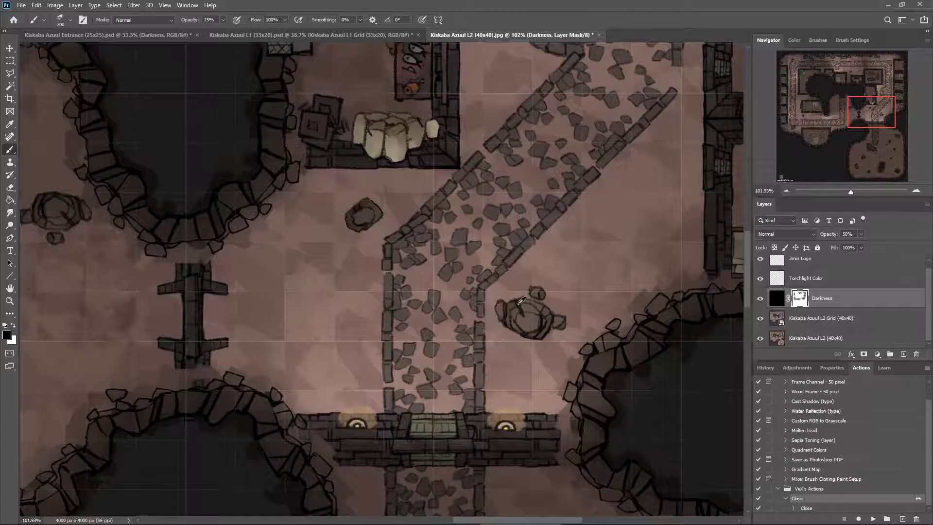
# Paint black on the Darkness mask inside the kitchen, lighting its floor, butcher's table and counter, brightest near the north wall torch.
pyautogui.scroll(-5, 517, 301)
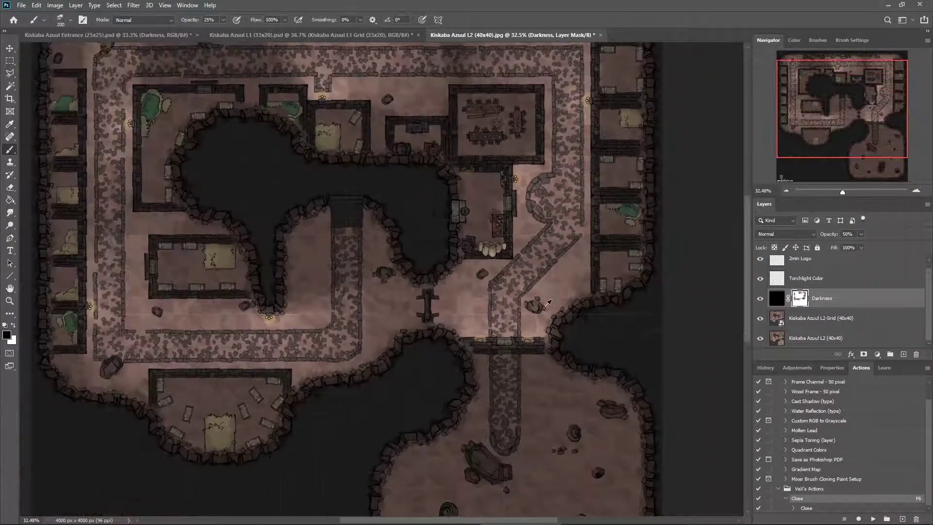
pyautogui.scroll(-1, 544, 311)
pyautogui.scroll(-1, 560, 294)
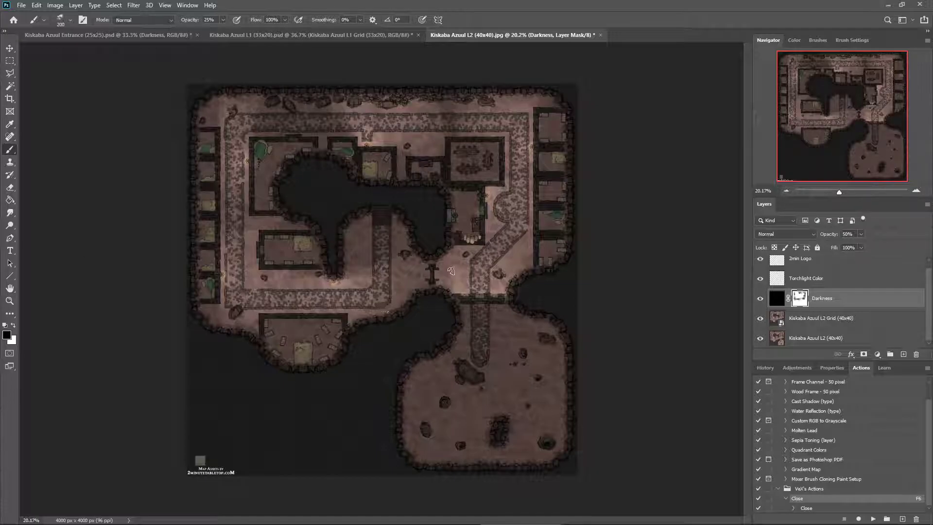
pyautogui.scroll(4, 475, 224)
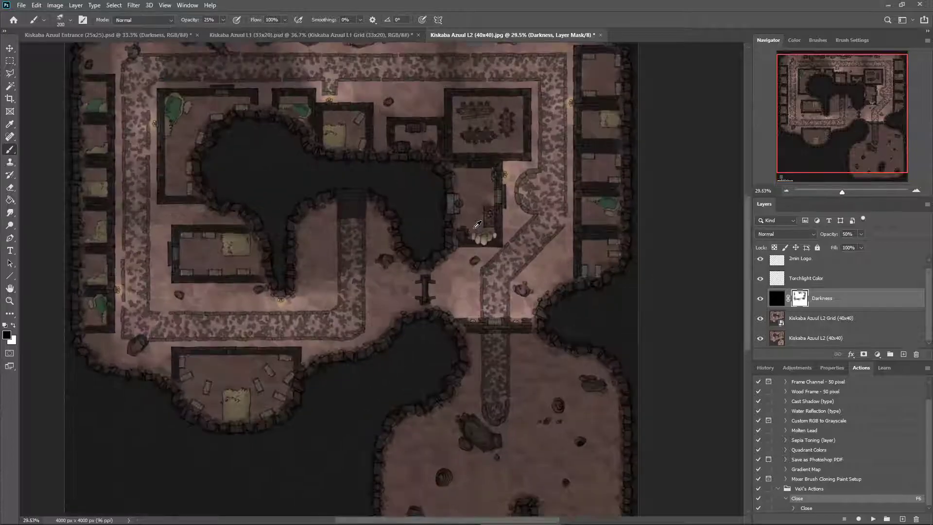
pyautogui.scroll(5, 519, 247)
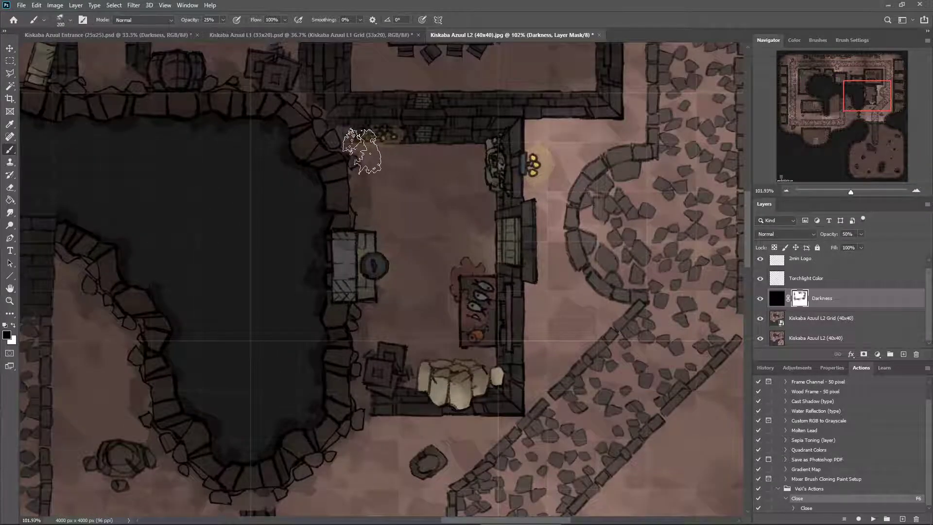
pyautogui.moveTo(365, 146)
pyautogui.mouseDown()
pyautogui.moveTo(368, 374)
pyautogui.moveTo(446, 384)
pyautogui.moveTo(494, 380)
pyautogui.moveTo(505, 144)
pyautogui.moveTo(361, 142)
pyautogui.moveTo(462, 129)
pyautogui.mouseUp()
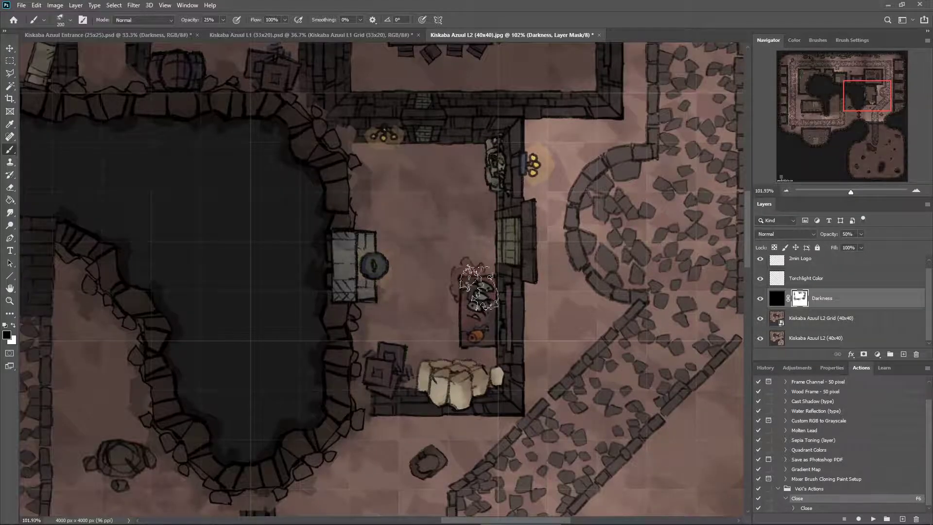
pyautogui.moveTo(416, 270)
pyautogui.mouseDown()
pyautogui.moveTo(354, 150)
pyautogui.moveTo(483, 137)
pyautogui.mouseUp()
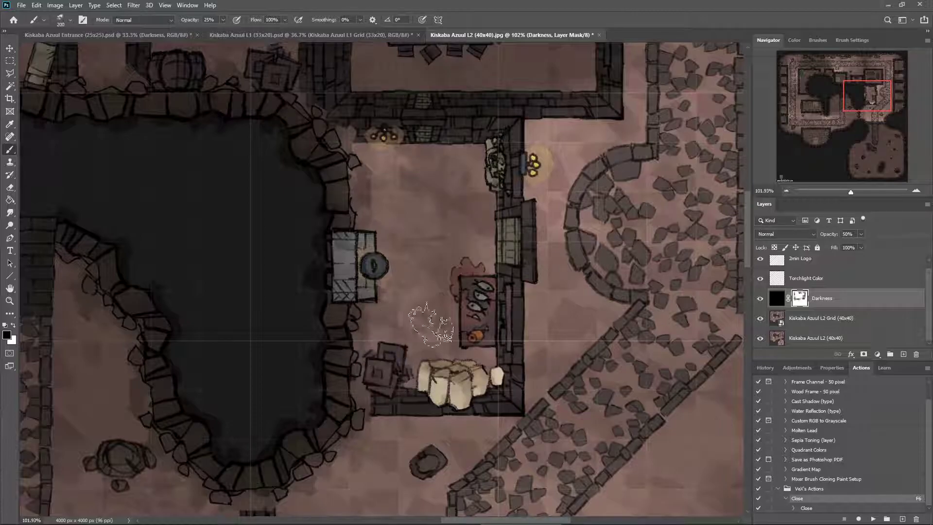
pyautogui.moveTo(454, 165)
pyautogui.mouseDown()
pyautogui.moveTo(359, 193)
pyautogui.moveTo(350, 160)
pyautogui.moveTo(389, 131)
pyautogui.moveTo(405, 145)
pyautogui.moveTo(474, 157)
pyautogui.moveTo(461, 176)
pyautogui.moveTo(360, 155)
pyautogui.mouseUp()
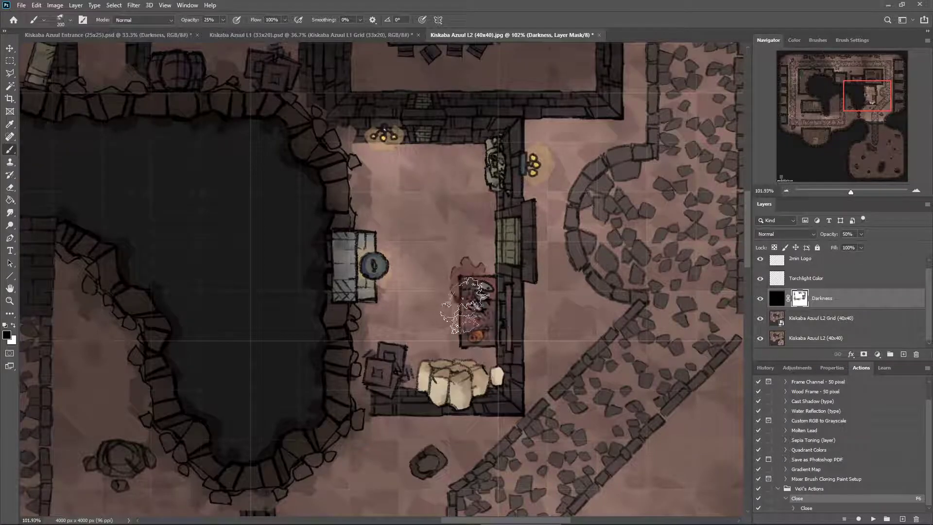
# Paint black on the Darkness mask inside the dining hall, lighting the floor and three tables around the central chandelier.
pyautogui.scroll(-3, 459, 289)
pyautogui.scroll(-2, 459, 290)
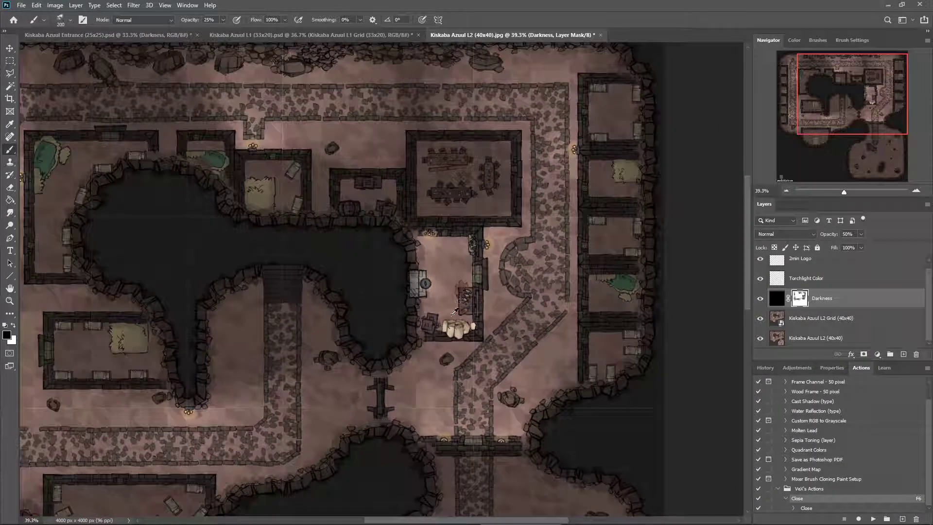
pyautogui.scroll(-2, 454, 311)
pyautogui.scroll(-2, 446, 341)
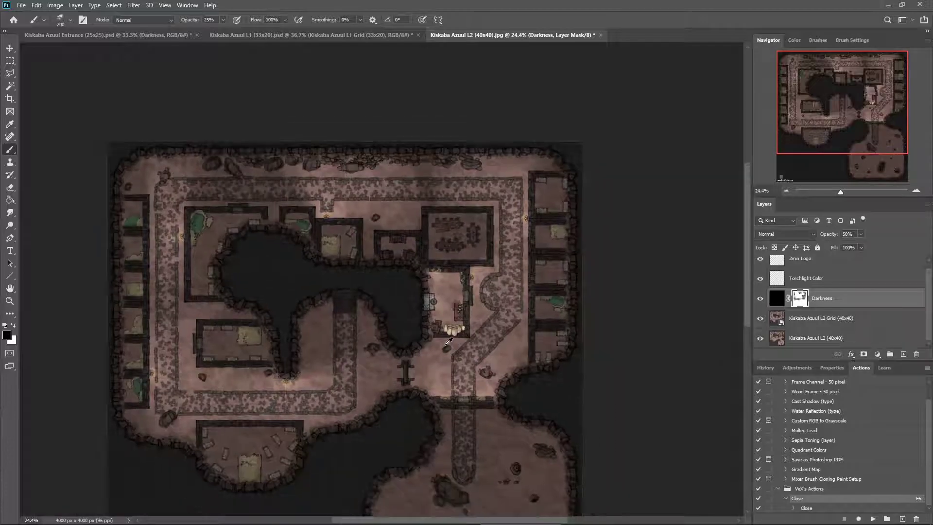
pyautogui.scroll(8, 447, 332)
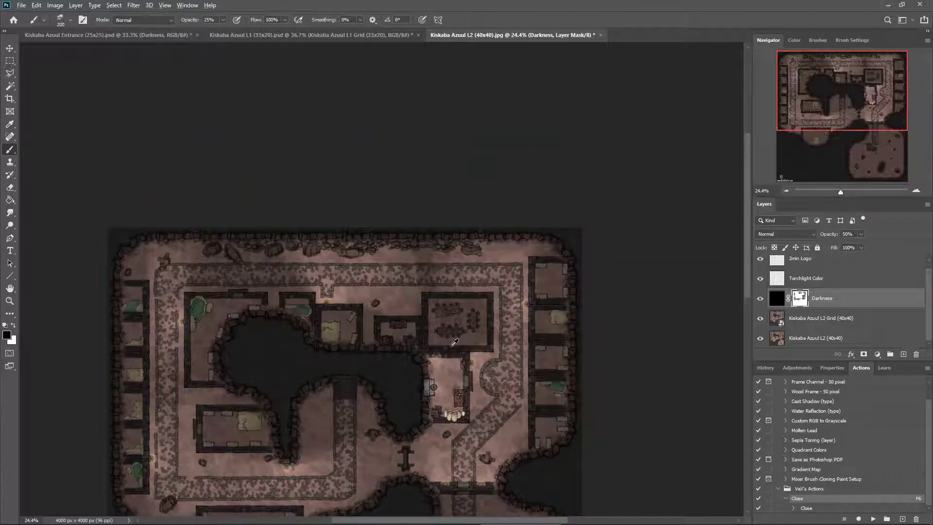
pyautogui.scroll(1, 455, 334)
pyautogui.scroll(-2, 481, 284)
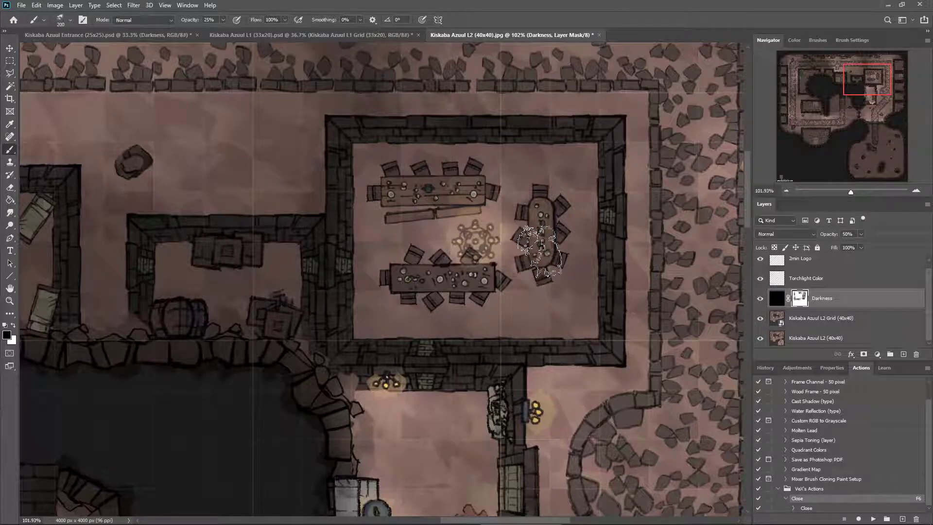
pyautogui.moveTo(396, 201)
pyautogui.mouseDown()
pyautogui.moveTo(421, 209)
pyautogui.moveTo(478, 267)
pyautogui.mouseUp()
pyautogui.scroll(-10, 539, 241)
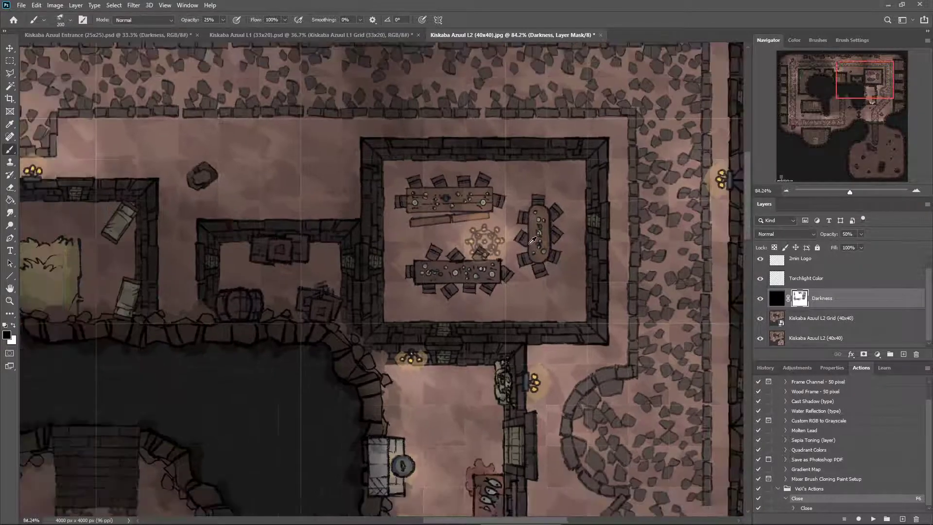
pyautogui.scroll(-2, 555, 295)
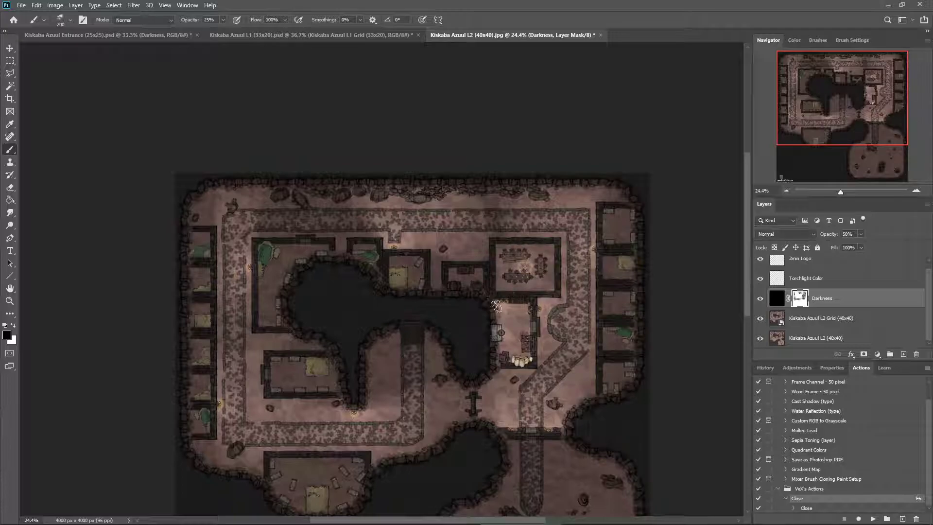
pyautogui.scroll(-2, 538, 429)
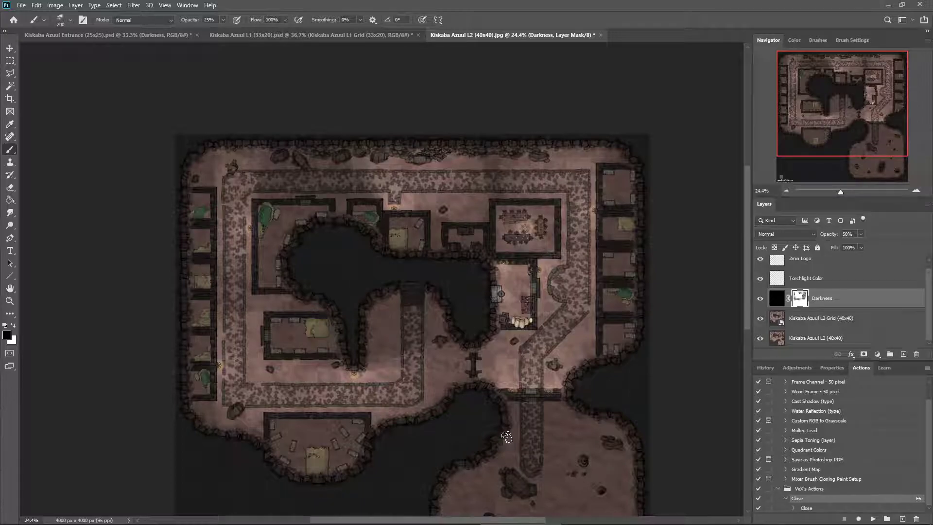
# Select the Torchlight Color layer and set the foreground colour to warm yellow fcdc6f.
pyautogui.click(781, 288)
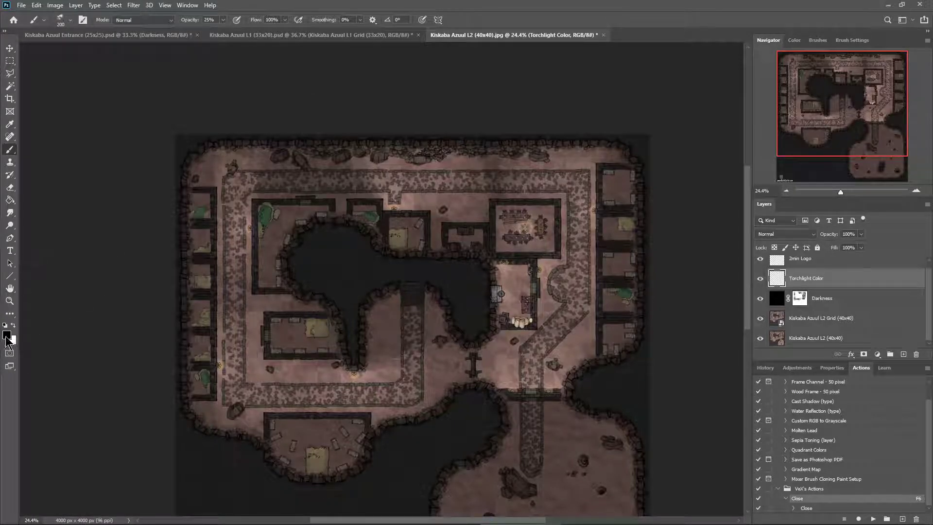
pyautogui.click(7, 336)
pyautogui.click(814, 374)
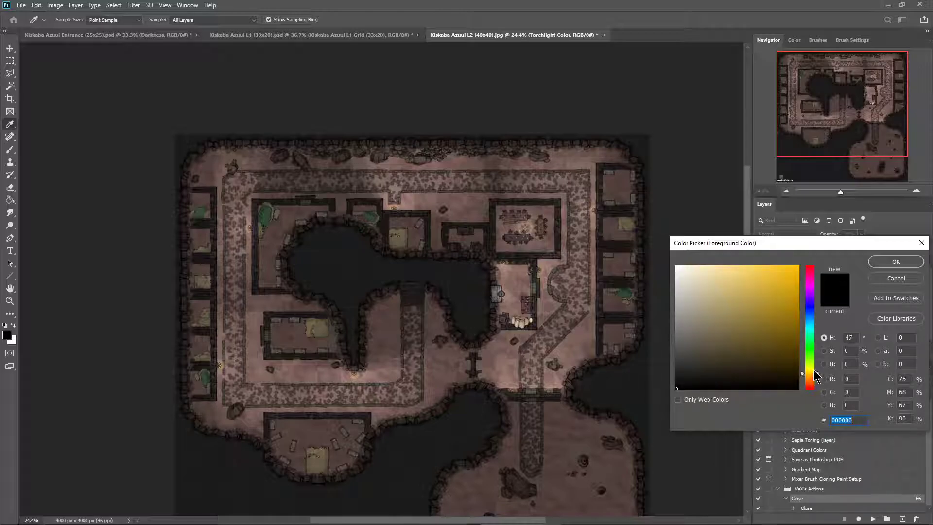
pyautogui.moveTo(751, 245); pyautogui.dragTo(753, 251)
pyautogui.click(758, 275)
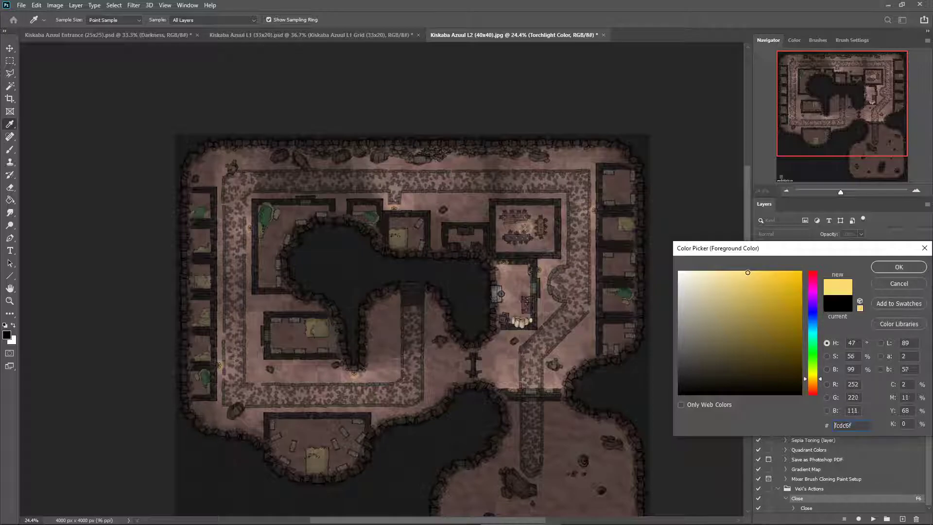
pyautogui.click(911, 270)
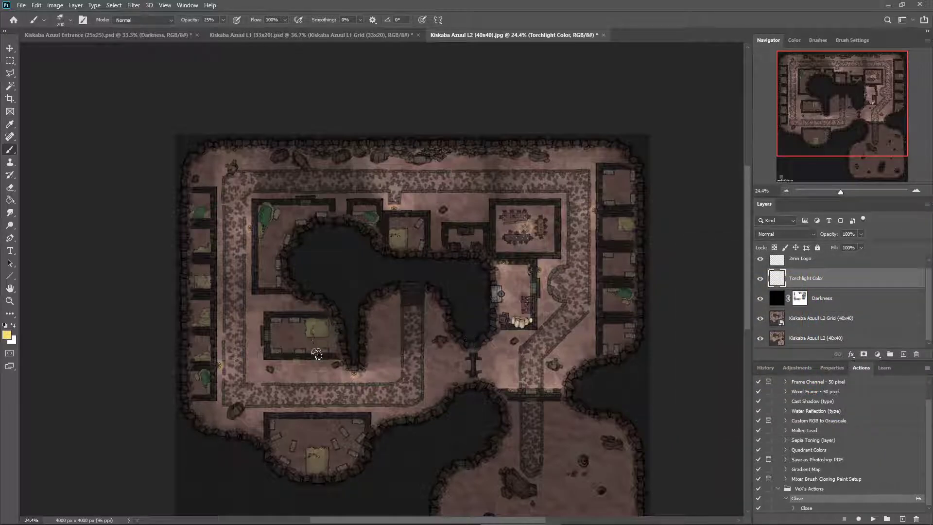
pyautogui.scroll(8, 368, 391)
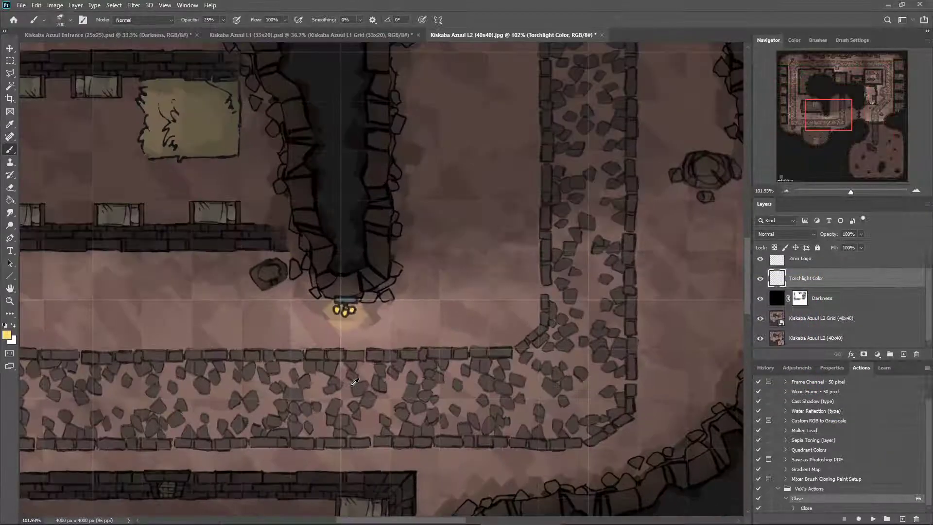
pyautogui.scroll(-3, 356, 339)
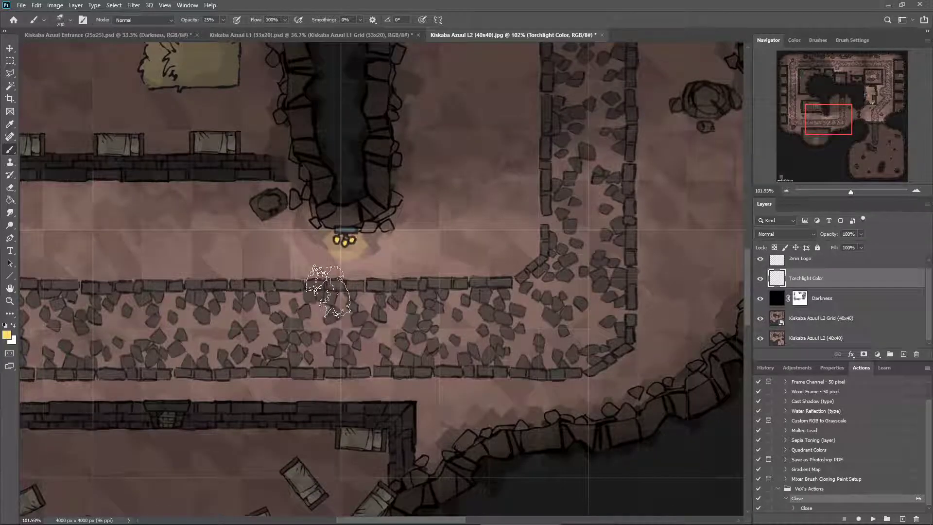
pyautogui.scroll(-1, 328, 291)
pyautogui.scroll(3, 324, 292)
pyautogui.scroll(-3, 328, 305)
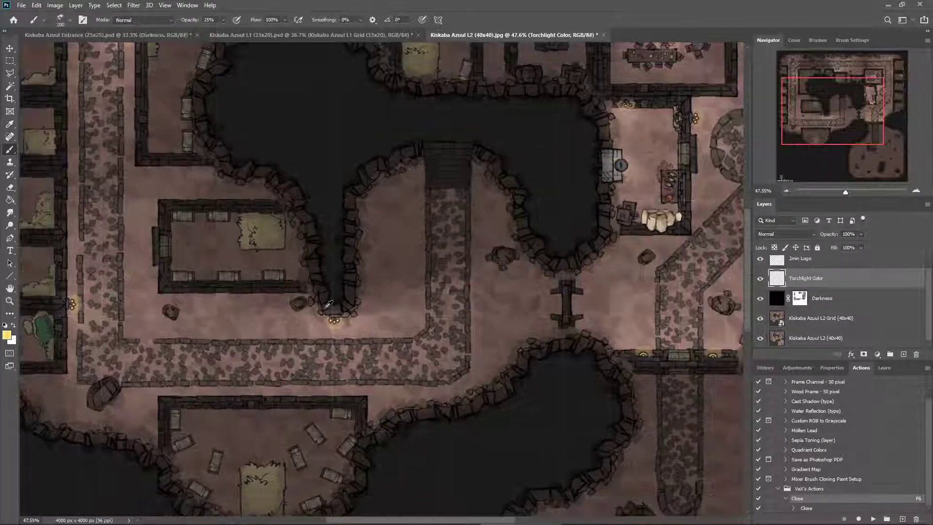
pyautogui.scroll(2, 329, 305)
pyautogui.scroll(1, 341, 331)
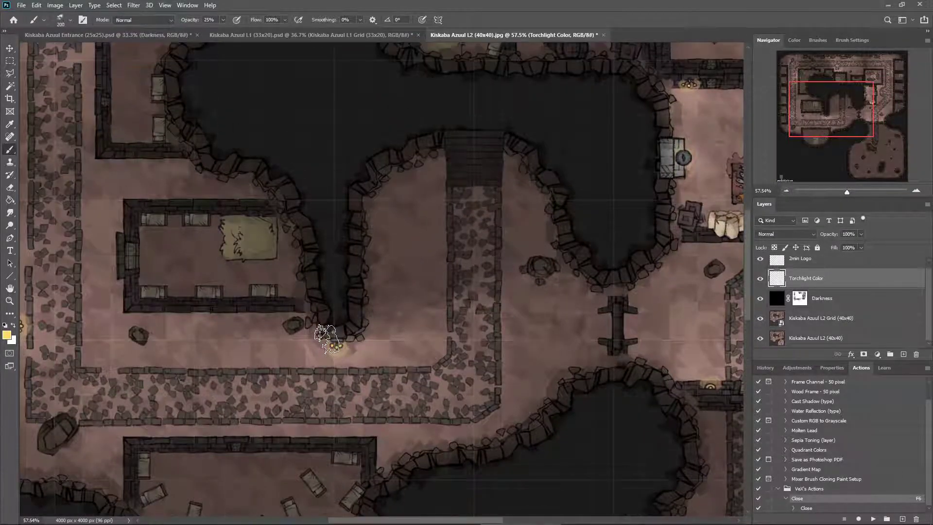
pyautogui.moveTo(459, 521); pyautogui.dragTo(433, 520)
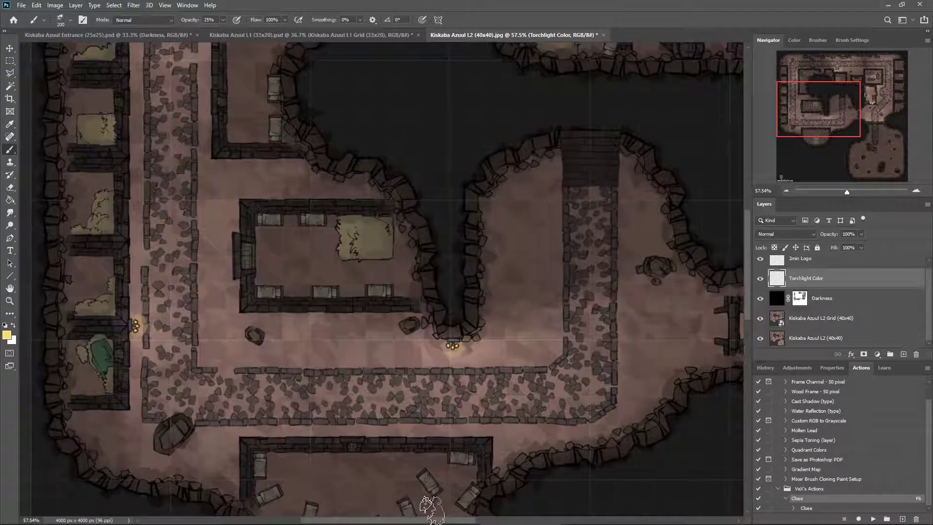
pyautogui.scroll(2, 490, 405)
pyautogui.scroll(-3, 449, 402)
pyautogui.scroll(-3, 450, 402)
pyautogui.scroll(3, 452, 383)
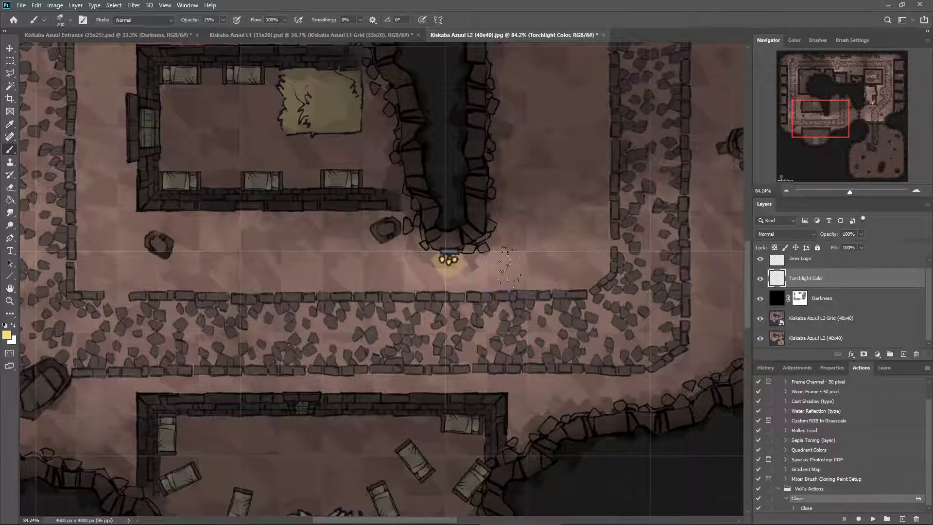
pyautogui.scroll(-6, 500, 269)
pyautogui.scroll(2, 656, 223)
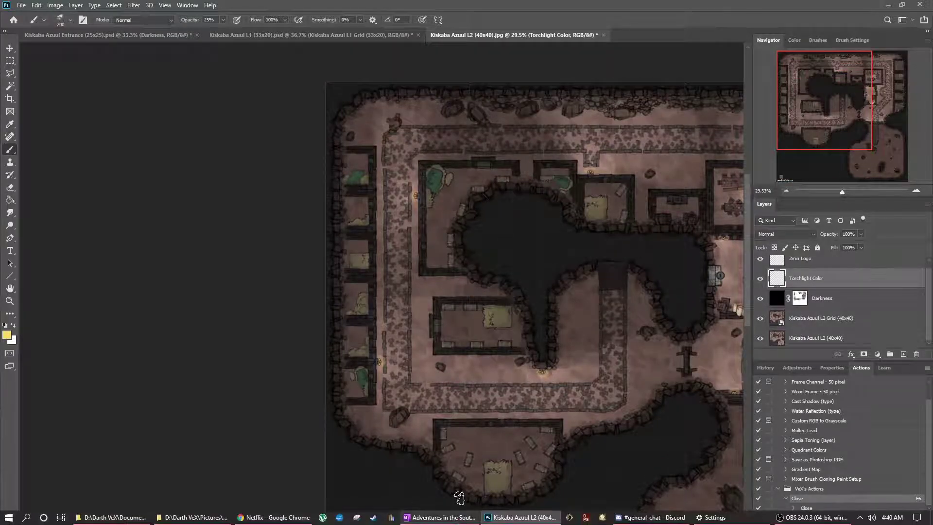
pyautogui.moveTo(447, 522); pyautogui.dragTo(521, 522)
pyautogui.scroll(2, 518, 264)
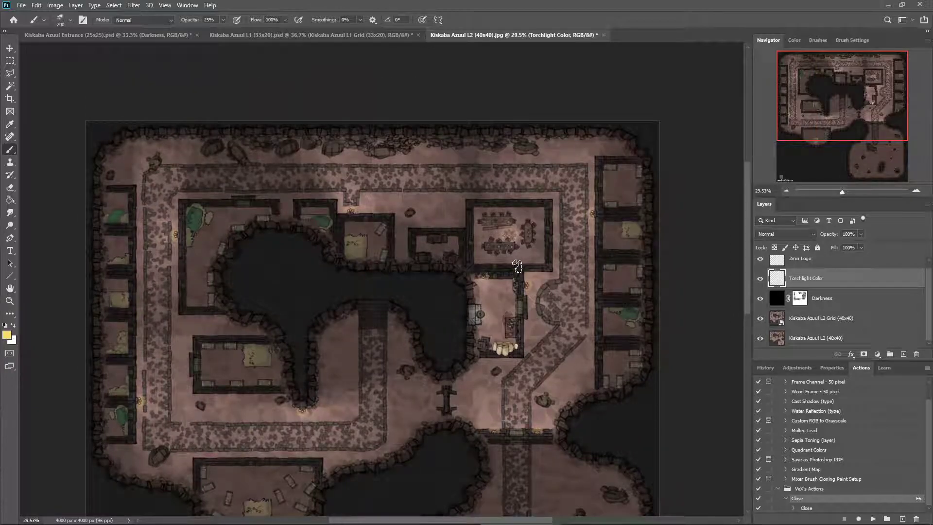
pyautogui.scroll(-4, 308, 329)
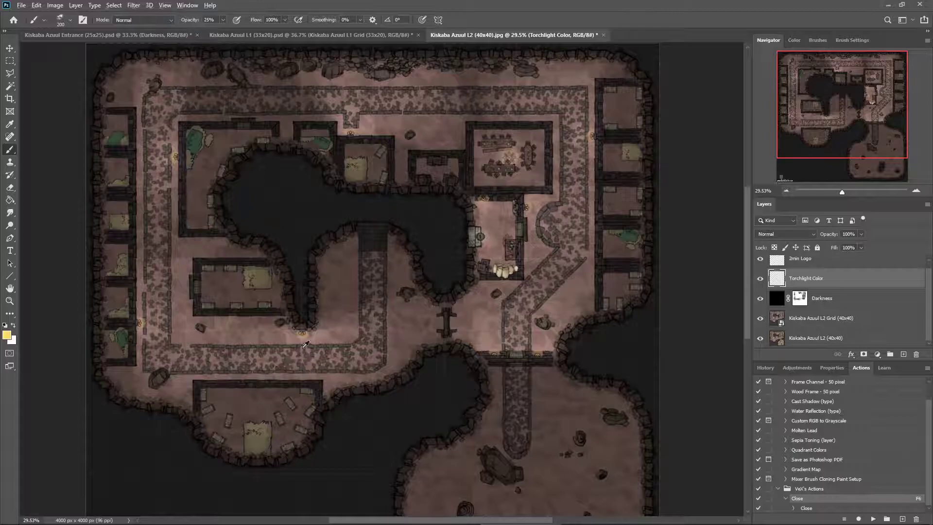
# Paint yellow on the Torchlight Color layer around the torch at the chasm's southern tip, spreading over the floor and paved path.
pyautogui.scroll(10, 305, 344)
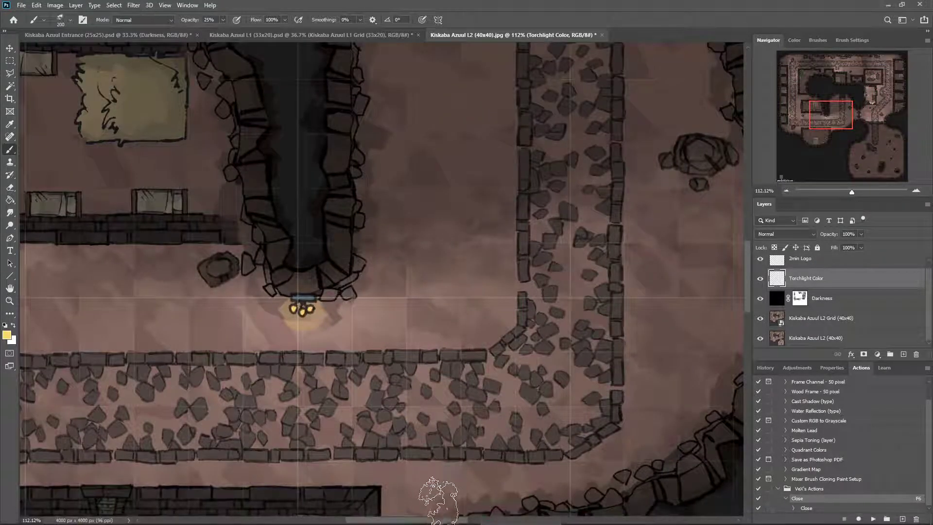
pyautogui.moveTo(429, 521); pyautogui.dragTo(402, 521)
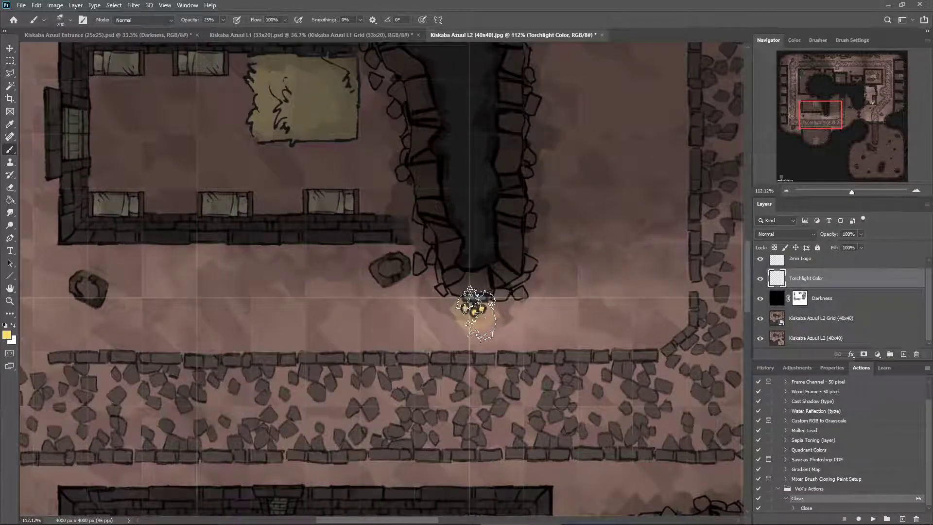
pyautogui.click(483, 320)
pyautogui.moveTo(488, 318); pyautogui.dragTo(475, 312)
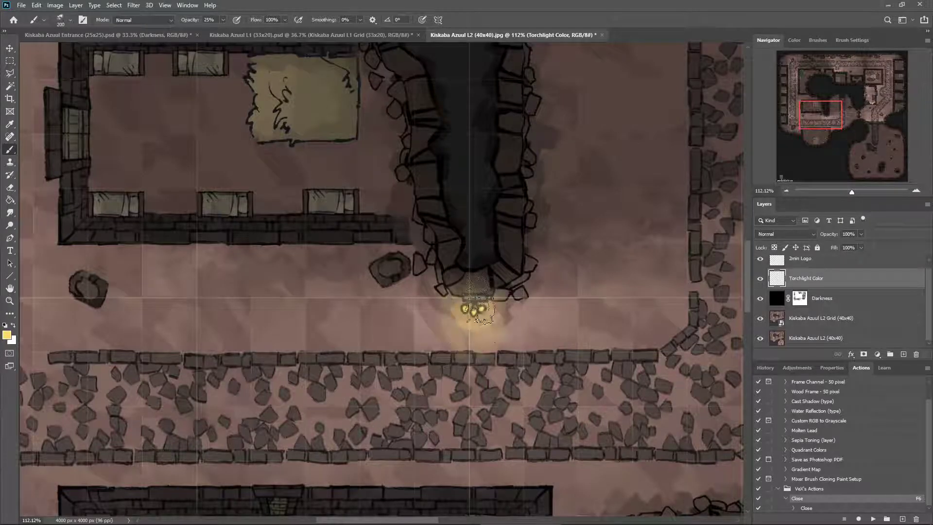
pyautogui.moveTo(437, 313)
pyautogui.mouseDown()
pyautogui.moveTo(484, 339)
pyautogui.moveTo(509, 321)
pyautogui.moveTo(487, 301)
pyautogui.moveTo(462, 304)
pyautogui.moveTo(442, 322)
pyautogui.moveTo(480, 343)
pyautogui.moveTo(510, 326)
pyautogui.moveTo(497, 303)
pyautogui.moveTo(476, 298)
pyautogui.moveTo(455, 309)
pyautogui.moveTo(458, 333)
pyautogui.moveTo(482, 314)
pyautogui.moveTo(484, 292)
pyautogui.moveTo(484, 319)
pyautogui.moveTo(472, 281)
pyautogui.mouseUp()
pyautogui.moveTo(417, 267)
pyautogui.mouseDown()
pyautogui.moveTo(329, 264)
pyautogui.moveTo(328, 312)
pyautogui.moveTo(352, 367)
pyautogui.moveTo(447, 427)
pyautogui.moveTo(545, 431)
pyautogui.moveTo(629, 384)
pyautogui.moveTo(627, 296)
pyautogui.moveTo(558, 272)
pyautogui.moveTo(535, 303)
pyautogui.moveTo(578, 340)
pyautogui.moveTo(547, 381)
pyautogui.moveTo(520, 347)
pyautogui.moveTo(413, 378)
pyautogui.moveTo(374, 296)
pyautogui.moveTo(394, 336)
pyautogui.moveTo(464, 384)
pyautogui.moveTo(562, 327)
pyautogui.moveTo(551, 401)
pyautogui.mouseUp()
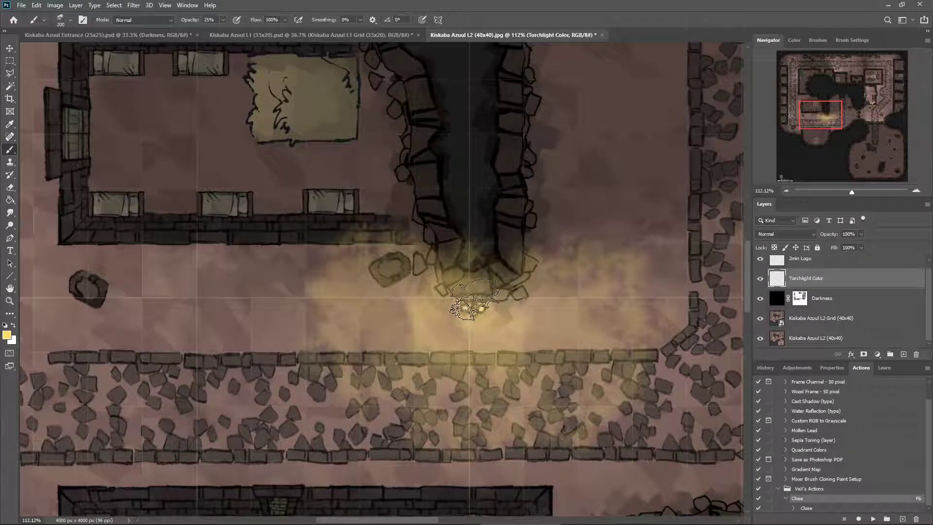
pyautogui.moveTo(477, 301)
pyautogui.mouseDown()
pyautogui.moveTo(383, 260)
pyautogui.moveTo(254, 252)
pyautogui.moveTo(241, 270)
pyautogui.moveTo(247, 338)
pyautogui.moveTo(232, 388)
pyautogui.moveTo(250, 439)
pyautogui.moveTo(277, 469)
pyautogui.moveTo(308, 478)
pyautogui.moveTo(478, 472)
pyautogui.moveTo(613, 501)
pyautogui.moveTo(685, 487)
pyautogui.moveTo(705, 457)
pyautogui.moveTo(698, 362)
pyautogui.moveTo(641, 290)
pyautogui.moveTo(600, 300)
pyautogui.moveTo(617, 376)
pyautogui.moveTo(610, 443)
pyautogui.moveTo(664, 402)
pyautogui.moveTo(674, 369)
pyautogui.moveTo(627, 477)
pyautogui.moveTo(573, 480)
pyautogui.moveTo(569, 385)
pyautogui.moveTo(553, 412)
pyautogui.moveTo(495, 447)
pyautogui.moveTo(540, 316)
pyautogui.moveTo(481, 314)
pyautogui.moveTo(447, 421)
pyautogui.moveTo(369, 430)
pyautogui.moveTo(420, 319)
pyautogui.moveTo(346, 396)
pyautogui.moveTo(284, 432)
pyautogui.moveTo(288, 396)
pyautogui.moveTo(291, 433)
pyautogui.moveTo(260, 309)
pyautogui.moveTo(265, 277)
pyautogui.moveTo(284, 321)
pyautogui.moveTo(360, 331)
pyautogui.moveTo(401, 427)
pyautogui.moveTo(512, 388)
pyautogui.moveTo(441, 347)
pyautogui.moveTo(476, 335)
pyautogui.moveTo(451, 336)
pyautogui.moveTo(536, 331)
pyautogui.moveTo(495, 320)
pyautogui.moveTo(519, 345)
pyautogui.moveTo(488, 304)
pyautogui.moveTo(471, 338)
pyautogui.moveTo(522, 304)
pyautogui.moveTo(461, 328)
pyautogui.moveTo(495, 294)
pyautogui.moveTo(495, 326)
pyautogui.moveTo(483, 312)
pyautogui.mouseUp()
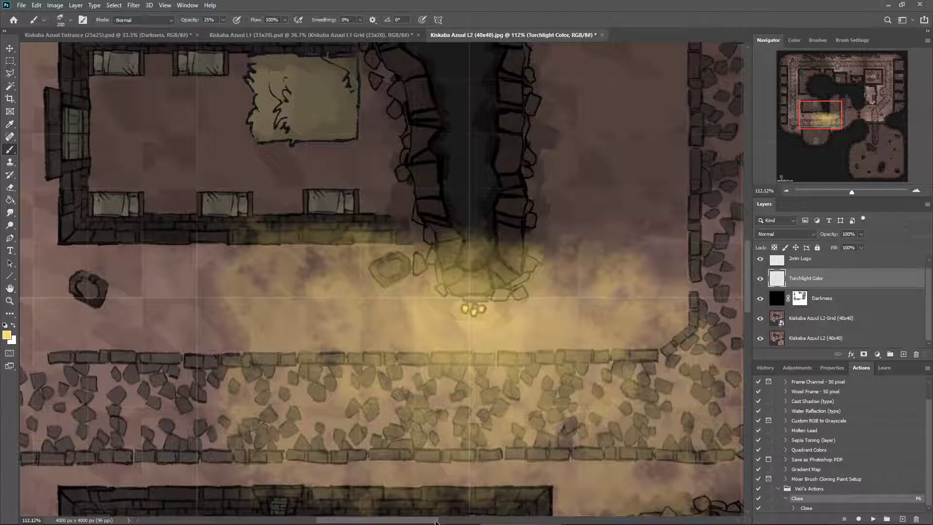
# Paint yellow on the Torchlight Color layer around the torch beside the southwestern cells, covering the paved corridor and its corner.
pyautogui.moveTo(434, 521); pyautogui.dragTo(358, 520)
pyautogui.scroll(-4, 478, 286)
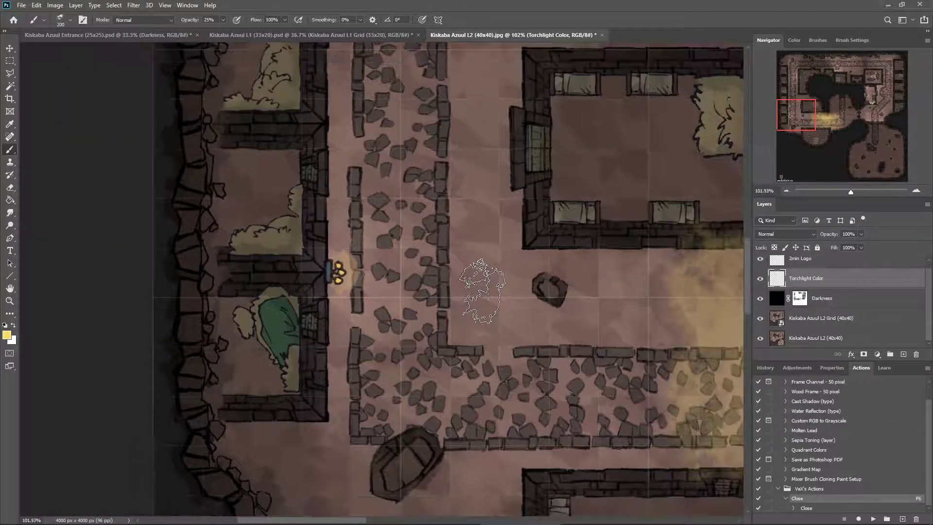
pyautogui.scroll(2, 481, 289)
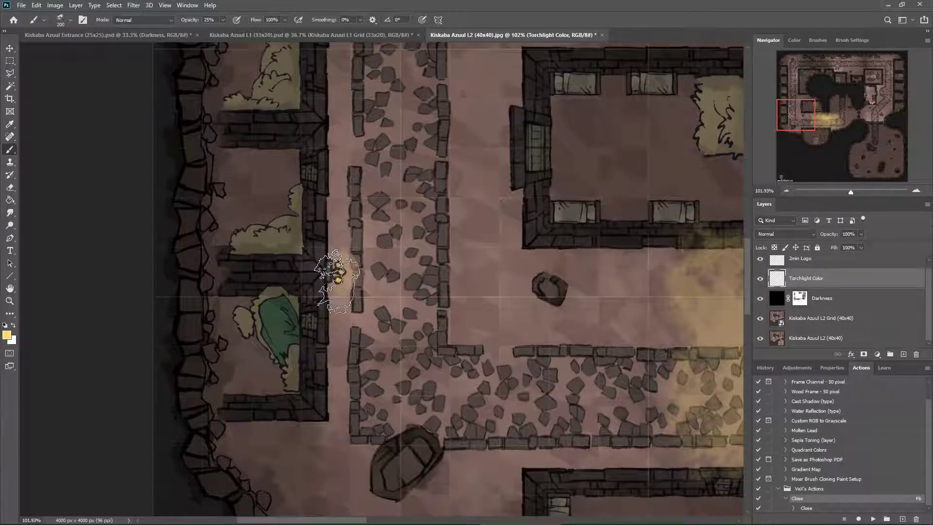
pyautogui.moveTo(341, 240)
pyautogui.mouseDown()
pyautogui.moveTo(371, 222)
pyautogui.moveTo(383, 252)
pyautogui.moveTo(386, 310)
pyautogui.moveTo(360, 323)
pyautogui.moveTo(334, 322)
pyautogui.moveTo(323, 306)
pyautogui.moveTo(335, 237)
pyautogui.moveTo(361, 235)
pyautogui.moveTo(386, 284)
pyautogui.moveTo(368, 313)
pyautogui.moveTo(339, 281)
pyautogui.moveTo(347, 251)
pyautogui.moveTo(369, 291)
pyautogui.moveTo(341, 320)
pyautogui.moveTo(322, 301)
pyautogui.moveTo(327, 239)
pyautogui.moveTo(355, 242)
pyautogui.moveTo(358, 281)
pyautogui.moveTo(335, 272)
pyautogui.moveTo(348, 273)
pyautogui.moveTo(338, 295)
pyautogui.moveTo(354, 189)
pyautogui.moveTo(343, 142)
pyautogui.moveTo(352, 132)
pyautogui.moveTo(503, 131)
pyautogui.moveTo(539, 288)
pyautogui.moveTo(538, 330)
pyautogui.moveTo(530, 369)
pyautogui.moveTo(460, 436)
pyautogui.moveTo(342, 427)
pyautogui.moveTo(341, 334)
pyautogui.moveTo(353, 374)
pyautogui.moveTo(407, 394)
pyautogui.moveTo(378, 402)
pyautogui.moveTo(443, 356)
pyautogui.moveTo(466, 310)
pyautogui.moveTo(511, 351)
pyautogui.moveTo(467, 338)
pyautogui.moveTo(512, 200)
pyautogui.moveTo(432, 265)
pyautogui.moveTo(465, 196)
pyautogui.moveTo(477, 316)
pyautogui.moveTo(417, 308)
pyautogui.moveTo(446, 197)
pyautogui.moveTo(357, 200)
pyautogui.moveTo(355, 157)
pyautogui.moveTo(482, 151)
pyautogui.mouseUp()
pyautogui.moveTo(479, 297)
pyautogui.mouseDown()
pyautogui.moveTo(351, 229)
pyautogui.moveTo(347, 274)
pyautogui.moveTo(346, 195)
pyautogui.moveTo(365, 182)
pyautogui.moveTo(421, 189)
pyautogui.moveTo(447, 207)
pyautogui.moveTo(479, 264)
pyautogui.moveTo(472, 332)
pyautogui.moveTo(428, 349)
pyautogui.moveTo(360, 355)
pyautogui.moveTo(350, 221)
pyautogui.moveTo(397, 248)
pyautogui.moveTo(396, 311)
pyautogui.moveTo(430, 198)
pyautogui.moveTo(421, 289)
pyautogui.moveTo(338, 332)
pyautogui.moveTo(333, 357)
pyautogui.moveTo(372, 345)
pyautogui.moveTo(359, 245)
pyautogui.moveTo(342, 318)
pyautogui.moveTo(338, 229)
pyautogui.moveTo(348, 299)
pyautogui.moveTo(352, 248)
pyautogui.moveTo(364, 253)
pyautogui.moveTo(350, 286)
pyautogui.moveTo(356, 268)
pyautogui.moveTo(394, 280)
pyautogui.moveTo(391, 299)
pyautogui.mouseUp()
pyautogui.scroll(-5, 575, 482)
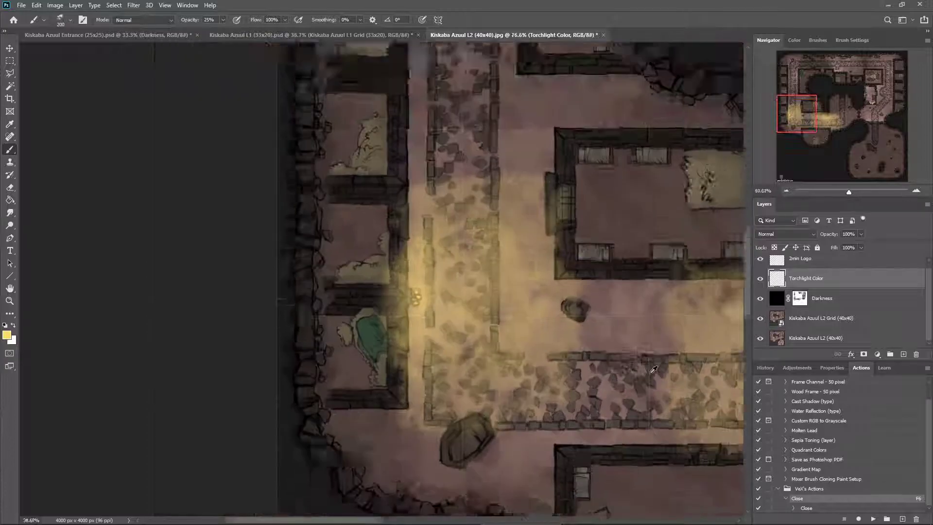
# Extend the yellow glow of the southwestern torch north along the corridor and paved path, up to the small bunk room's northwest corner.
pyautogui.moveTo(372, 520); pyautogui.dragTo(429, 520)
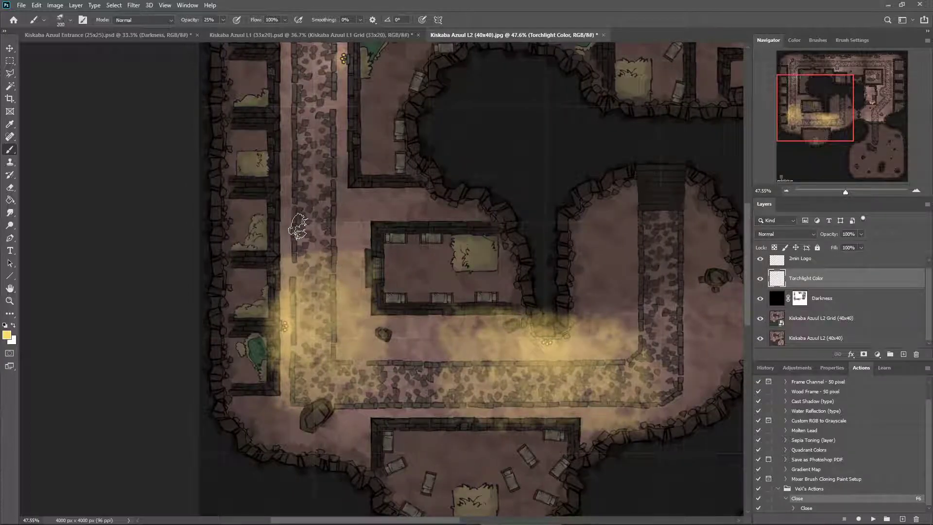
pyautogui.scroll(4, 296, 248)
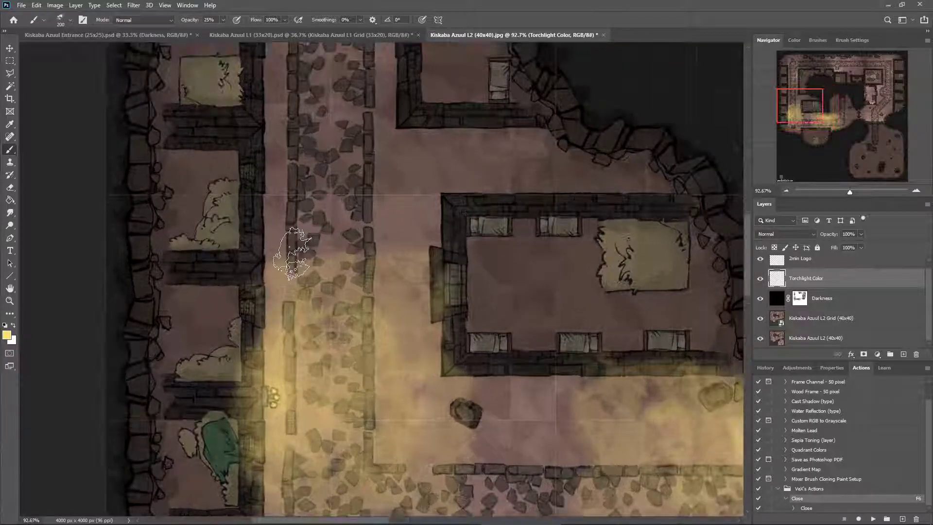
pyautogui.moveTo(271, 246)
pyautogui.mouseDown()
pyautogui.moveTo(370, 229)
pyautogui.moveTo(420, 238)
pyautogui.mouseUp()
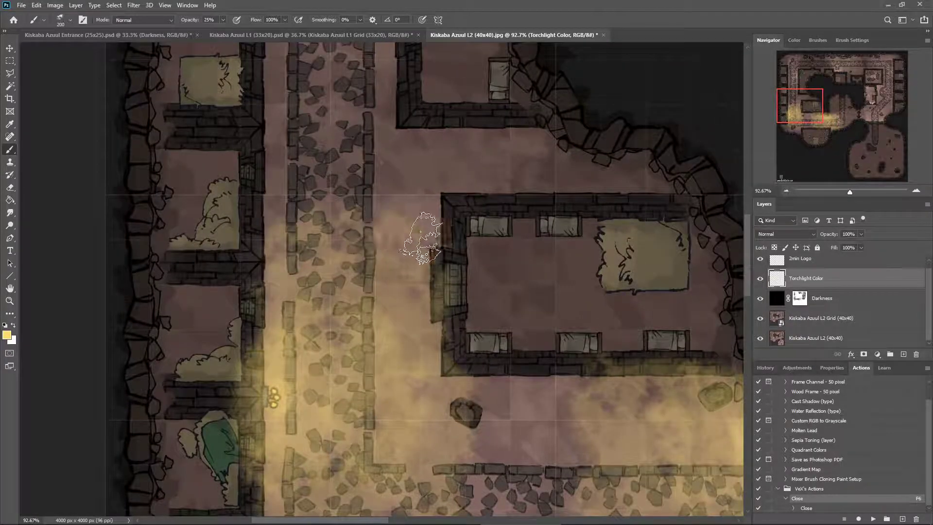
pyautogui.scroll(-4, 461, 373)
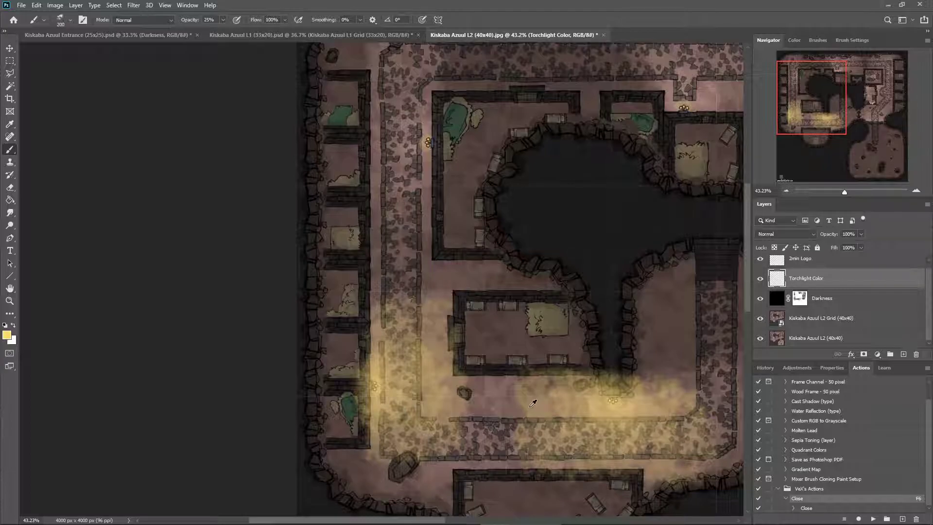
pyautogui.moveTo(365, 302); pyautogui.dragTo(369, 340)
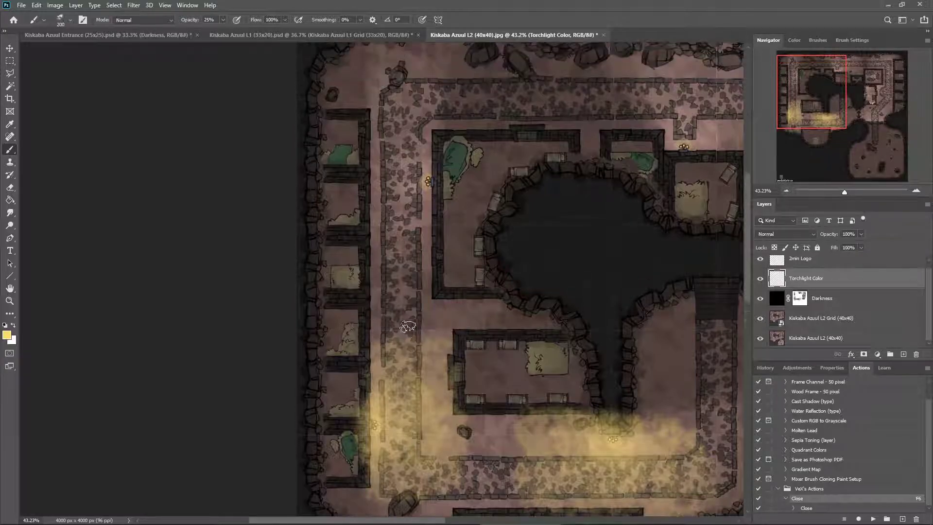
pyautogui.scroll(4, 386, 333)
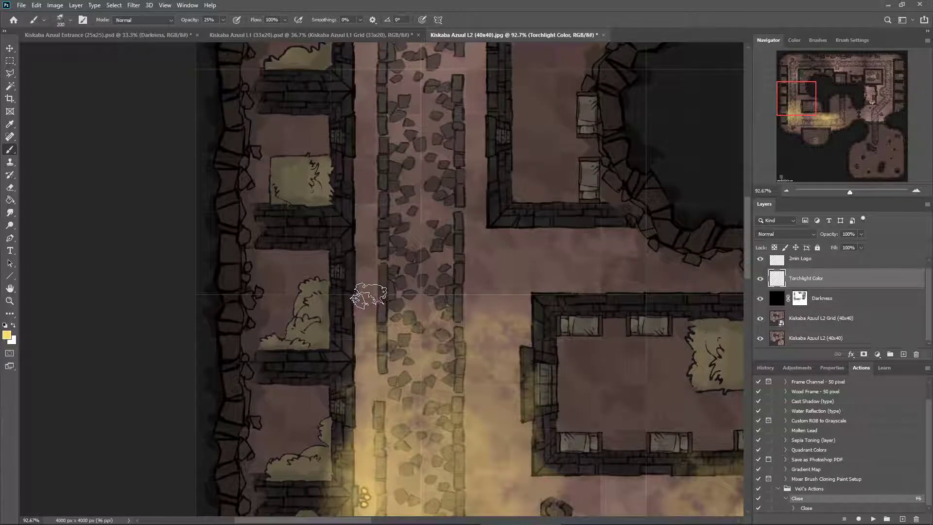
pyautogui.scroll(-2, 488, 426)
pyautogui.scroll(-3, 488, 426)
pyautogui.scroll(-2, 515, 456)
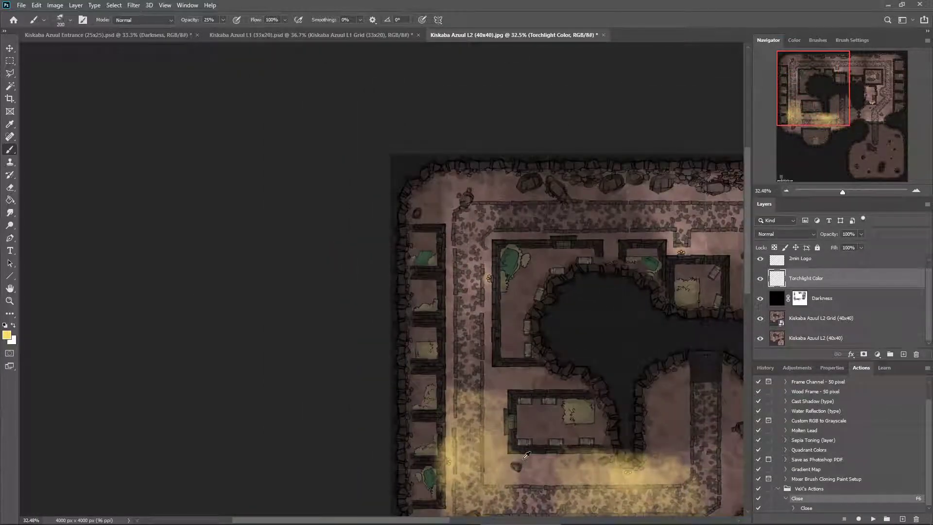
# Undo the yellow stroke around the northwestern building's corner, then paint yellow around its west wall torch and across the paved path.
pyautogui.scroll(2, 491, 375)
pyautogui.scroll(4, 482, 358)
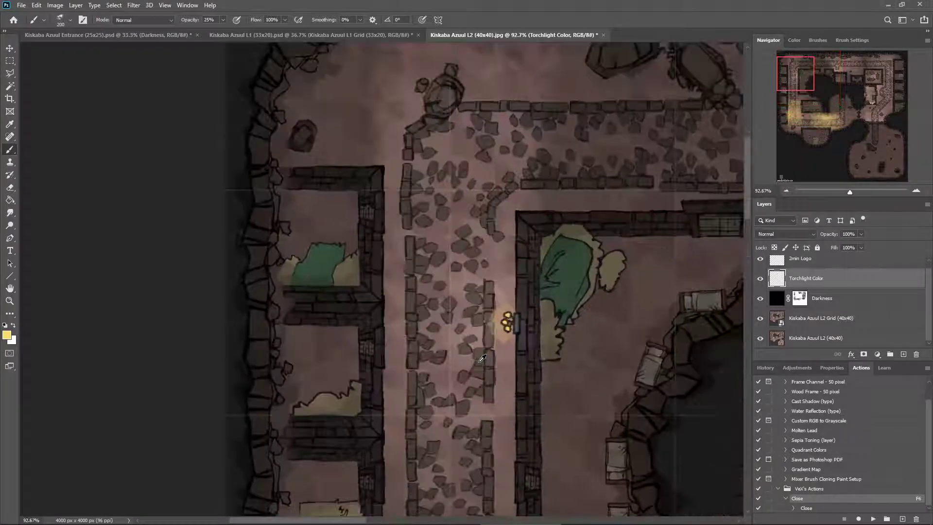
pyautogui.scroll(-1, 482, 360)
pyautogui.scroll(-2, 480, 364)
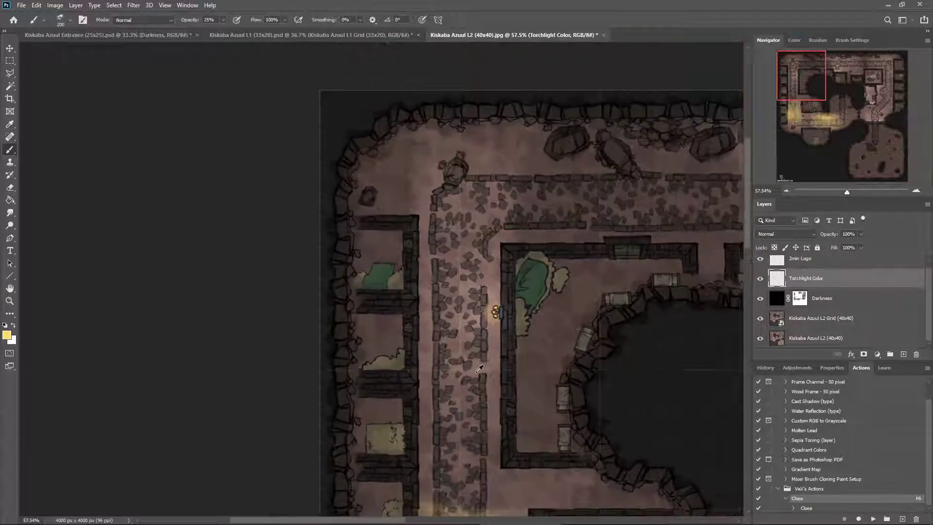
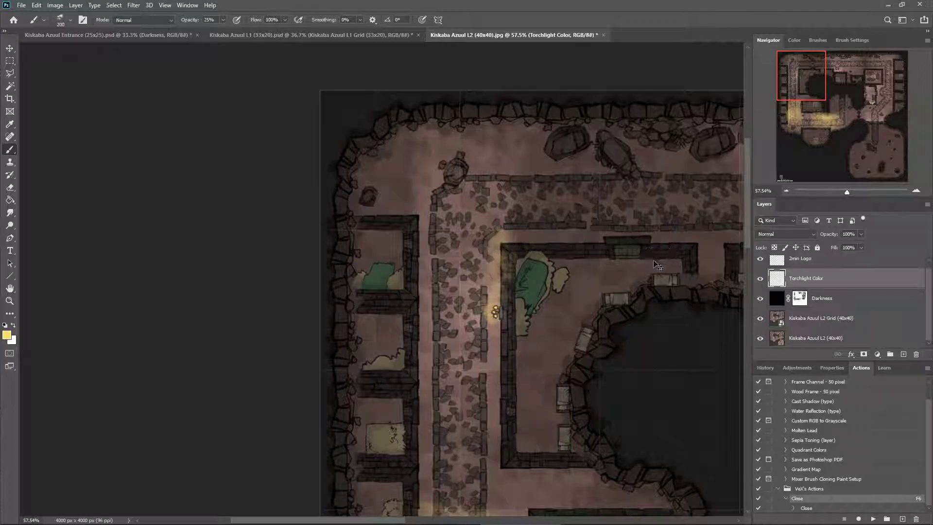
pyautogui.hotkey('ctrl', 'z')
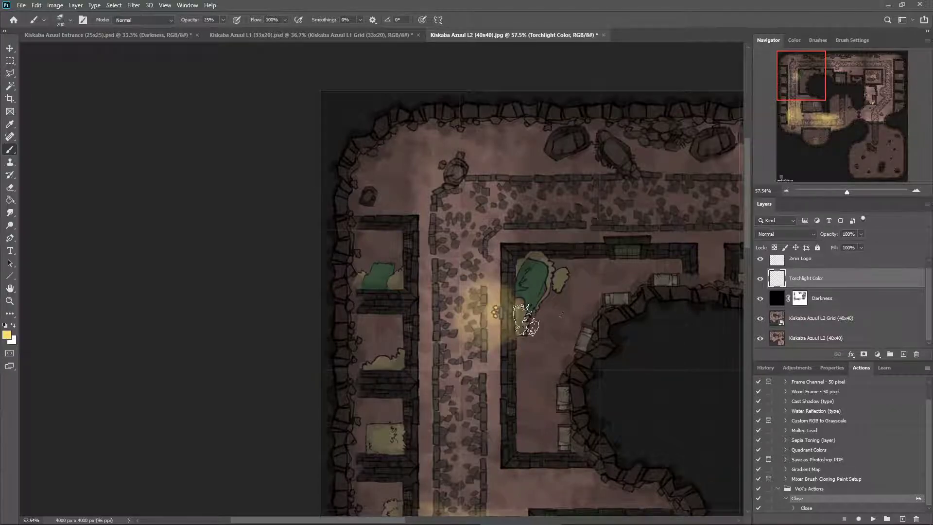
pyautogui.moveTo(496, 314)
pyautogui.mouseDown()
pyautogui.moveTo(500, 249)
pyautogui.moveTo(483, 237)
pyautogui.moveTo(452, 244)
pyautogui.moveTo(422, 281)
pyautogui.moveTo(415, 362)
pyautogui.moveTo(423, 389)
pyautogui.moveTo(478, 394)
pyautogui.moveTo(503, 360)
pyautogui.moveTo(498, 330)
pyautogui.moveTo(488, 364)
pyautogui.moveTo(444, 374)
pyautogui.moveTo(444, 258)
pyautogui.moveTo(493, 252)
pyautogui.moveTo(480, 317)
pyautogui.mouseUp()
pyautogui.moveTo(489, 375)
pyautogui.mouseDown()
pyautogui.moveTo(448, 370)
pyautogui.moveTo(433, 341)
pyautogui.moveTo(463, 302)
pyautogui.moveTo(467, 260)
pyautogui.moveTo(440, 263)
pyautogui.mouseUp()
pyautogui.moveTo(486, 283); pyautogui.dragTo(486, 362)
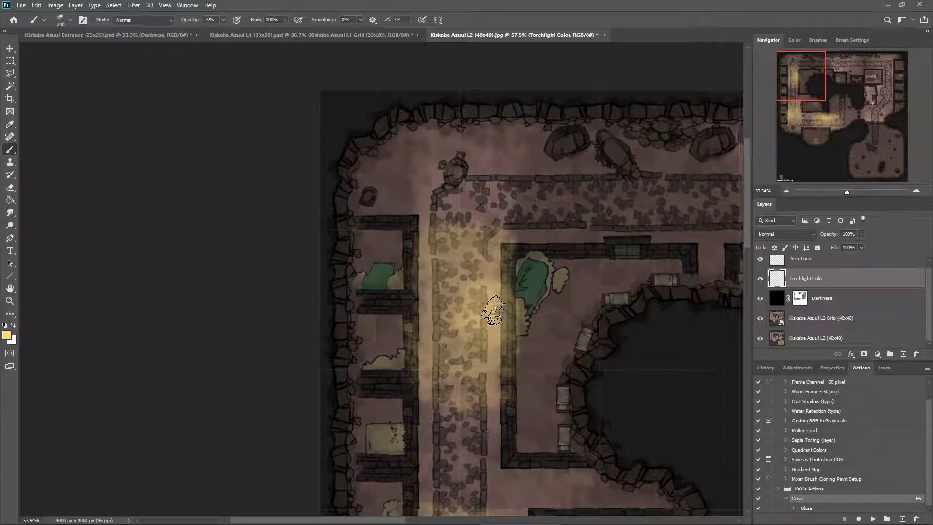
# Spread the northwestern torch's yellow glow north to the corridor bend and south along the path, intensifying it beside the torch.
pyautogui.moveTo(491, 311)
pyautogui.mouseDown()
pyautogui.moveTo(507, 216)
pyautogui.moveTo(467, 192)
pyautogui.mouseUp()
pyautogui.moveTo(426, 221)
pyautogui.mouseDown()
pyautogui.moveTo(487, 225)
pyautogui.moveTo(463, 223)
pyautogui.mouseUp()
pyautogui.moveTo(491, 250)
pyautogui.mouseDown()
pyautogui.moveTo(458, 254)
pyautogui.moveTo(430, 274)
pyautogui.moveTo(435, 290)
pyautogui.moveTo(497, 291)
pyautogui.moveTo(486, 263)
pyautogui.moveTo(457, 277)
pyautogui.moveTo(437, 311)
pyautogui.moveTo(490, 321)
pyautogui.moveTo(424, 344)
pyautogui.moveTo(486, 357)
pyautogui.mouseUp()
pyautogui.moveTo(434, 376)
pyautogui.mouseDown()
pyautogui.moveTo(425, 421)
pyautogui.moveTo(458, 443)
pyautogui.moveTo(490, 440)
pyautogui.moveTo(499, 407)
pyautogui.moveTo(476, 393)
pyautogui.moveTo(440, 413)
pyautogui.mouseUp()
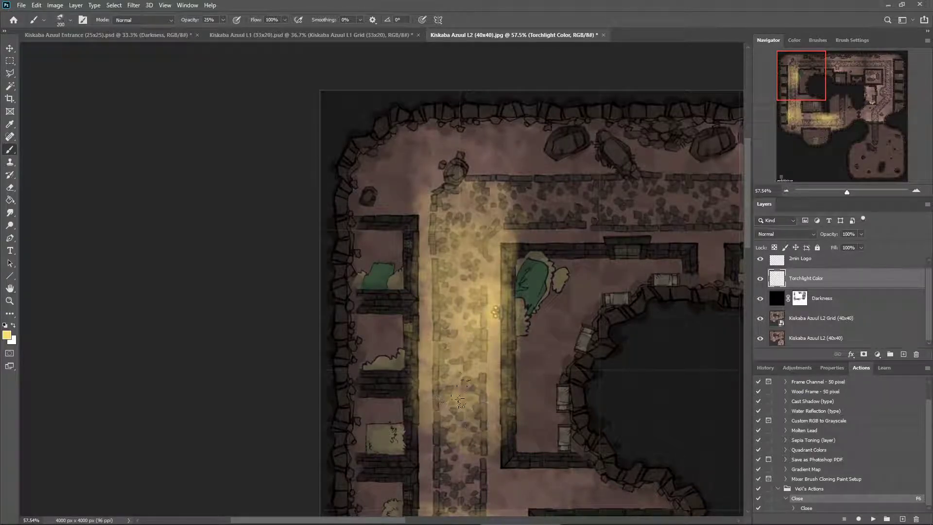
pyautogui.moveTo(496, 303); pyautogui.dragTo(498, 298)
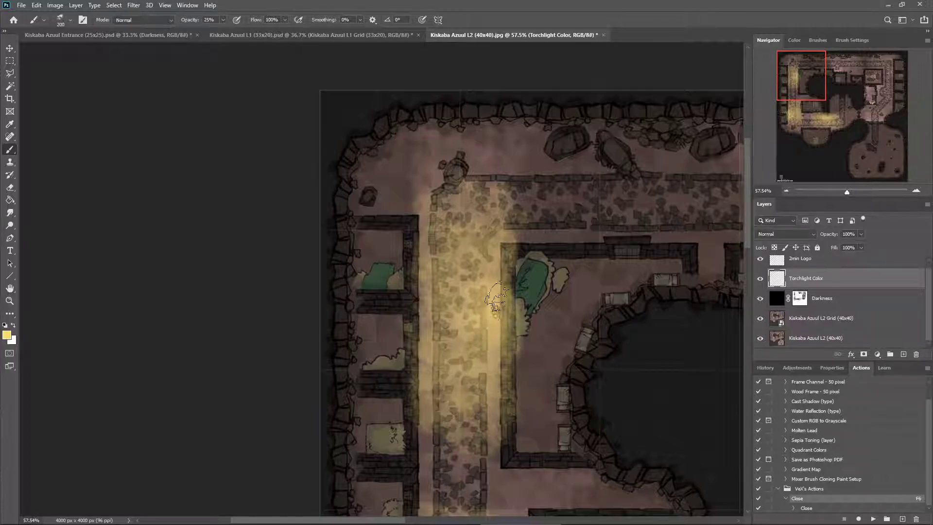
pyautogui.moveTo(473, 335); pyautogui.dragTo(503, 306)
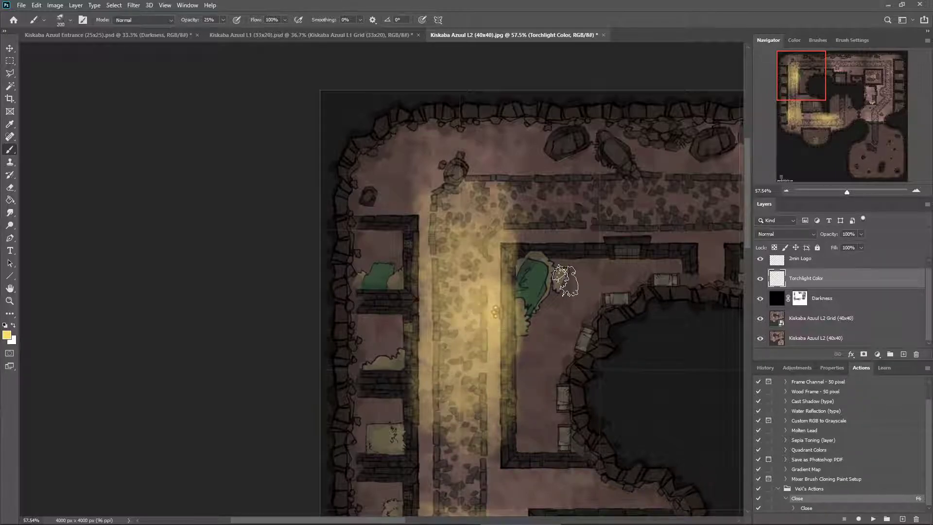
# Paint yellow on the Torchlight Color layer around the northern corridor's torch, covering the floor, paved path and rubble along the outer wall.
pyautogui.moveTo(384, 520); pyautogui.dragTo(417, 520)
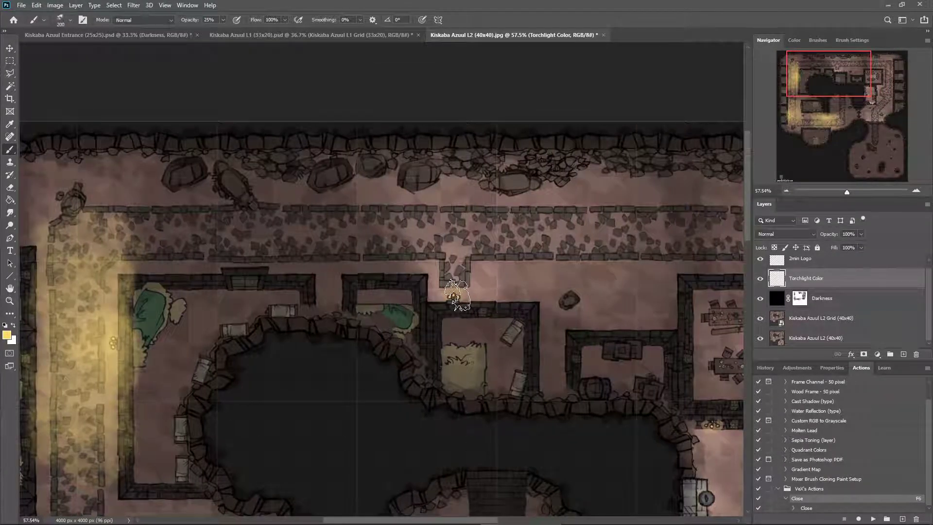
pyautogui.moveTo(431, 288)
pyautogui.mouseDown()
pyautogui.moveTo(443, 270)
pyautogui.moveTo(471, 279)
pyautogui.mouseUp()
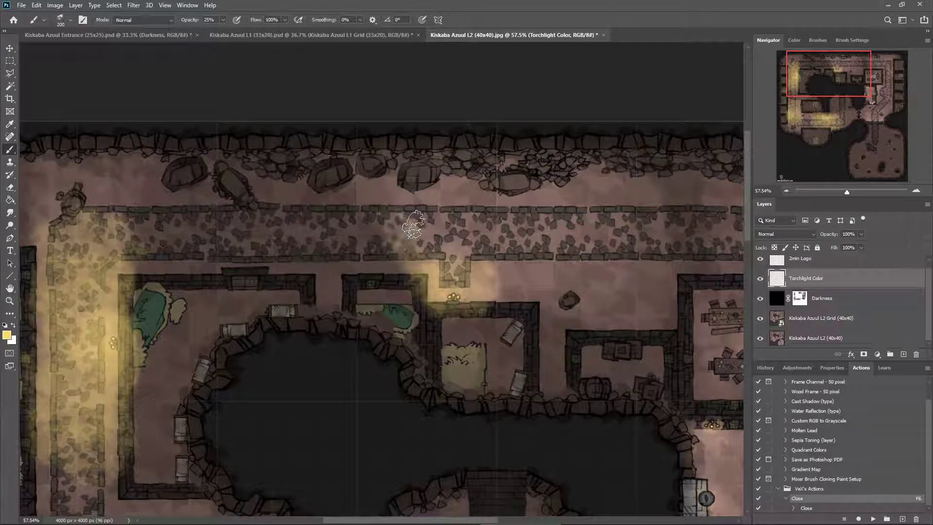
pyautogui.moveTo(440, 221); pyautogui.dragTo(522, 245)
pyautogui.moveTo(543, 283)
pyautogui.mouseDown()
pyautogui.moveTo(509, 294)
pyautogui.moveTo(461, 245)
pyautogui.moveTo(481, 286)
pyautogui.mouseUp()
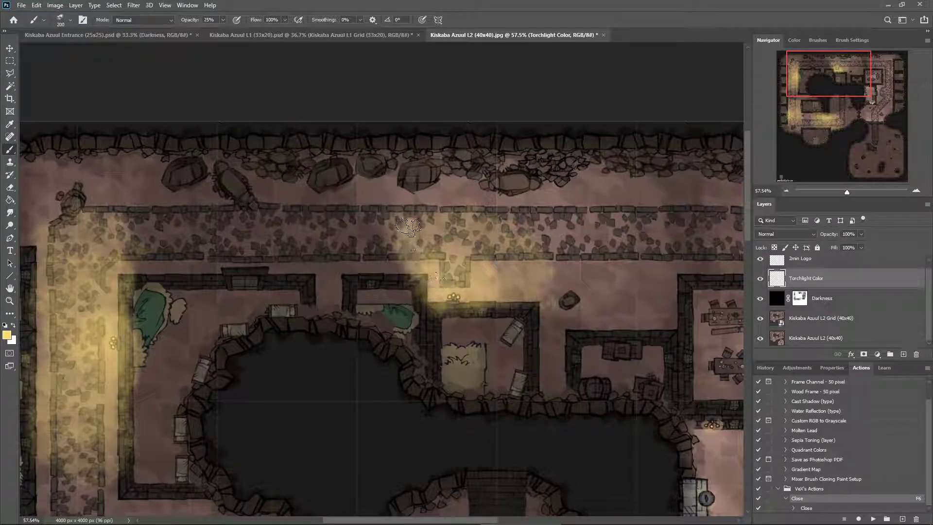
pyautogui.moveTo(404, 196); pyautogui.dragTo(395, 179)
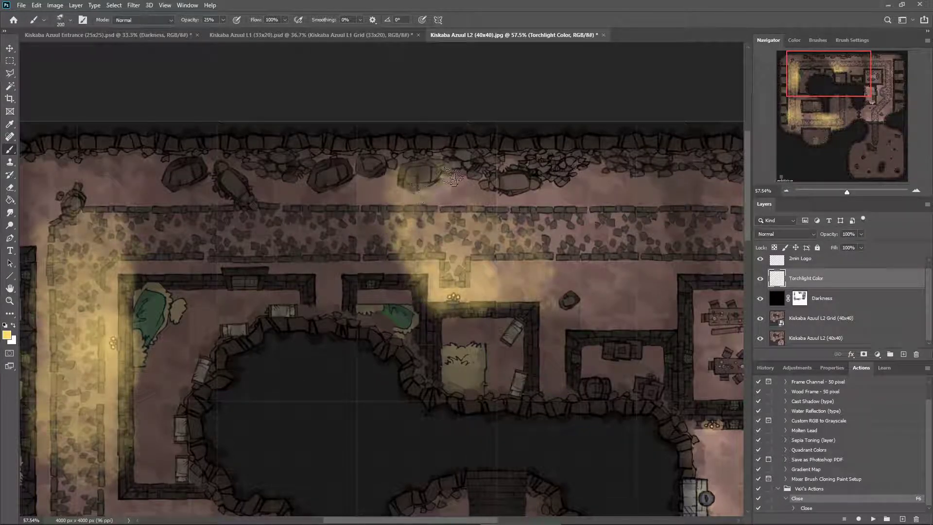
pyautogui.moveTo(484, 183); pyautogui.dragTo(514, 201)
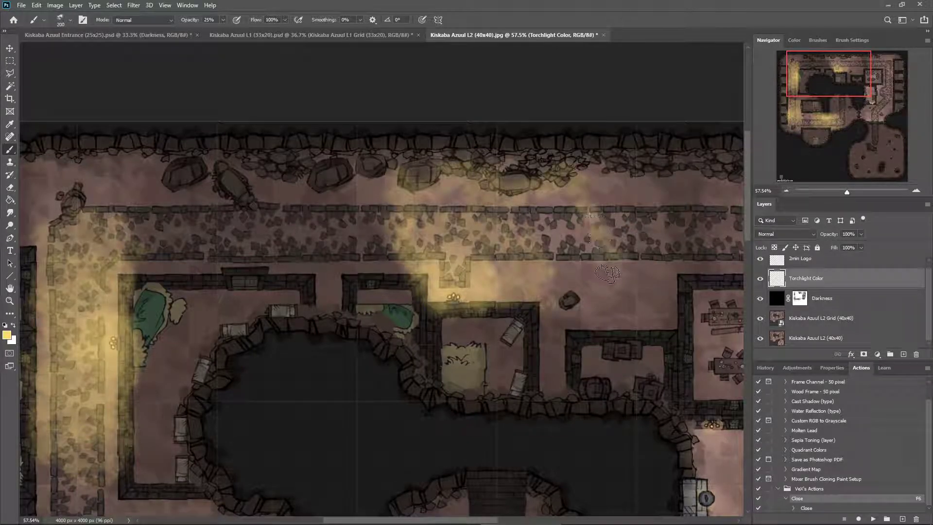
pyautogui.moveTo(530, 290)
pyautogui.mouseDown()
pyautogui.moveTo(579, 270)
pyautogui.moveTo(561, 214)
pyautogui.moveTo(572, 244)
pyautogui.moveTo(528, 222)
pyautogui.mouseUp()
pyautogui.moveTo(505, 284)
pyautogui.mouseDown()
pyautogui.moveTo(495, 219)
pyautogui.moveTo(492, 283)
pyautogui.moveTo(462, 202)
pyautogui.moveTo(449, 198)
pyautogui.moveTo(424, 247)
pyautogui.moveTo(423, 229)
pyautogui.moveTo(479, 192)
pyautogui.moveTo(483, 264)
pyautogui.moveTo(441, 236)
pyautogui.moveTo(445, 275)
pyautogui.moveTo(424, 315)
pyautogui.moveTo(455, 291)
pyautogui.moveTo(461, 301)
pyautogui.moveTo(447, 285)
pyautogui.moveTo(458, 291)
pyautogui.moveTo(449, 298)
pyautogui.moveTo(478, 286)
pyautogui.mouseUp()
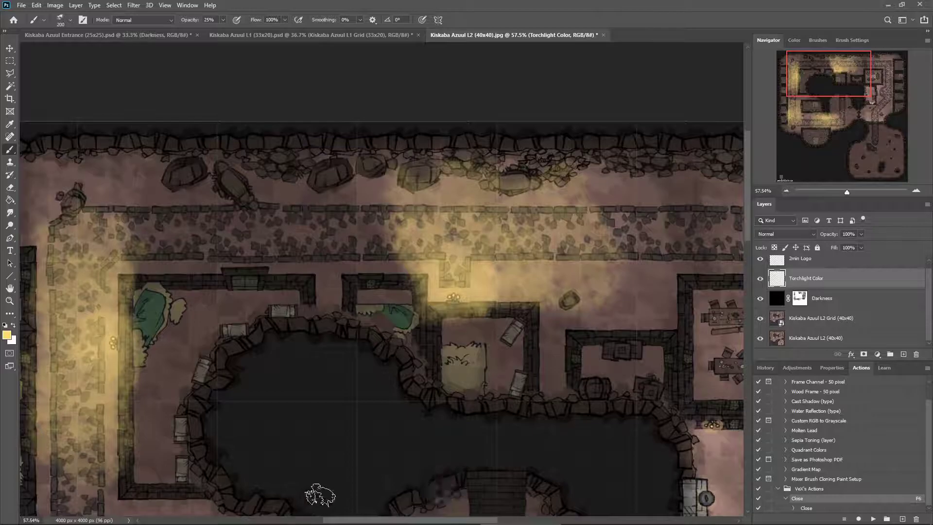
# Paint yellow on the Torchlight Color layer across the dining hall floor and tables, strongest around the central chandelier.
pyautogui.moveTo(343, 521); pyautogui.dragTo(429, 521)
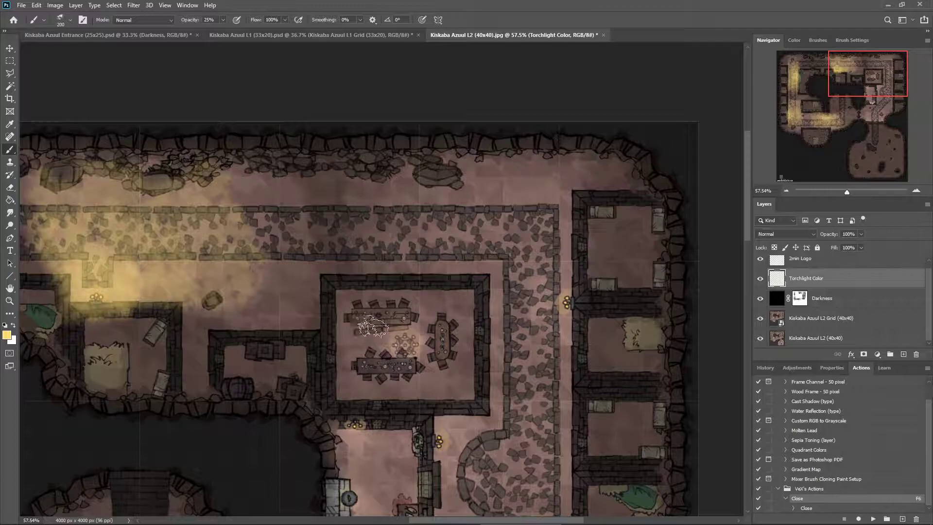
pyautogui.moveTo(411, 325)
pyautogui.mouseDown()
pyautogui.moveTo(387, 332)
pyautogui.moveTo(389, 360)
pyautogui.moveTo(429, 368)
pyautogui.moveTo(427, 339)
pyautogui.moveTo(411, 331)
pyautogui.moveTo(392, 331)
pyautogui.moveTo(387, 352)
pyautogui.moveTo(398, 358)
pyautogui.moveTo(414, 342)
pyautogui.moveTo(403, 329)
pyautogui.moveTo(395, 362)
pyautogui.moveTo(416, 334)
pyautogui.moveTo(394, 336)
pyautogui.moveTo(401, 357)
pyautogui.moveTo(401, 286)
pyautogui.moveTo(462, 288)
pyautogui.moveTo(462, 394)
pyautogui.moveTo(343, 394)
pyautogui.moveTo(342, 294)
pyautogui.moveTo(445, 298)
pyautogui.moveTo(442, 375)
pyautogui.moveTo(417, 381)
pyautogui.moveTo(385, 366)
pyautogui.moveTo(345, 302)
pyautogui.moveTo(366, 381)
pyautogui.moveTo(379, 303)
pyautogui.moveTo(398, 379)
pyautogui.moveTo(416, 353)
pyautogui.moveTo(418, 321)
pyautogui.moveTo(436, 307)
pyautogui.moveTo(461, 387)
pyautogui.moveTo(474, 360)
pyautogui.moveTo(458, 385)
pyautogui.moveTo(410, 393)
pyautogui.mouseUp()
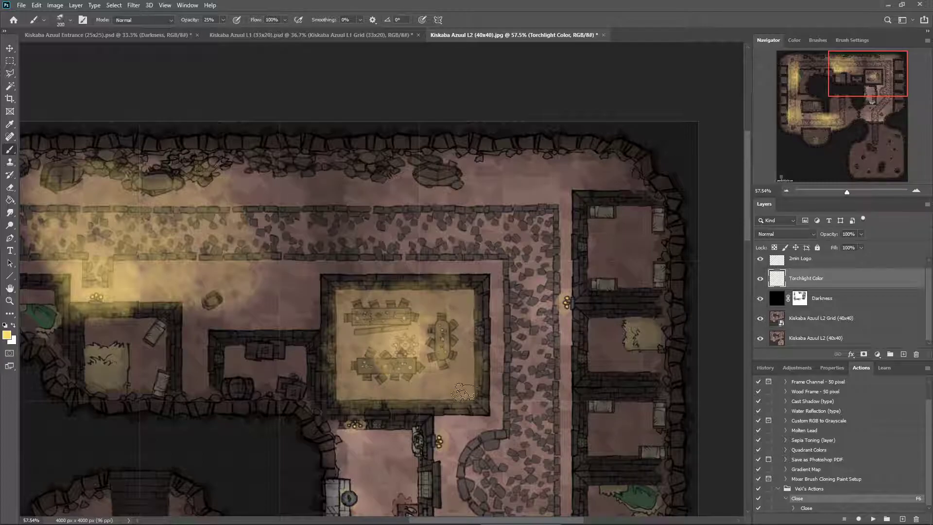
pyautogui.moveTo(353, 379); pyautogui.dragTo(347, 297)
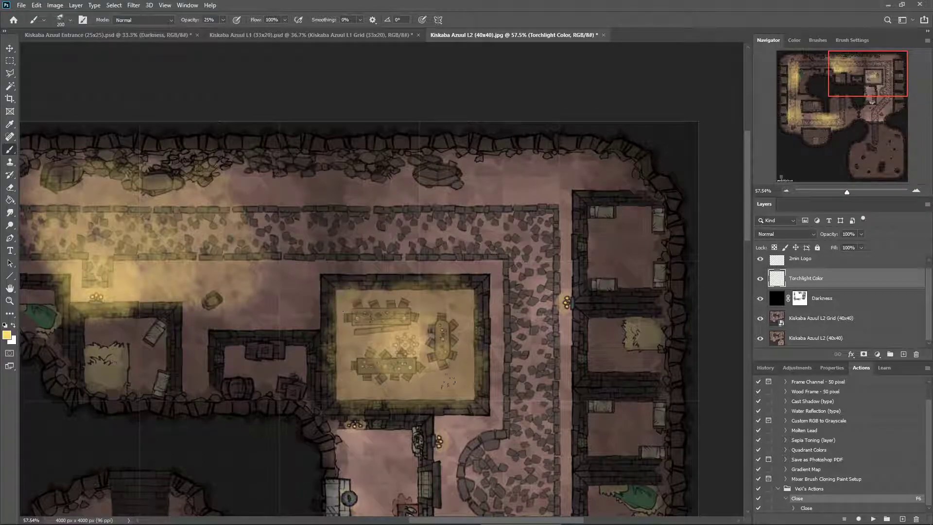
pyautogui.moveTo(402, 346); pyautogui.dragTo(401, 343)
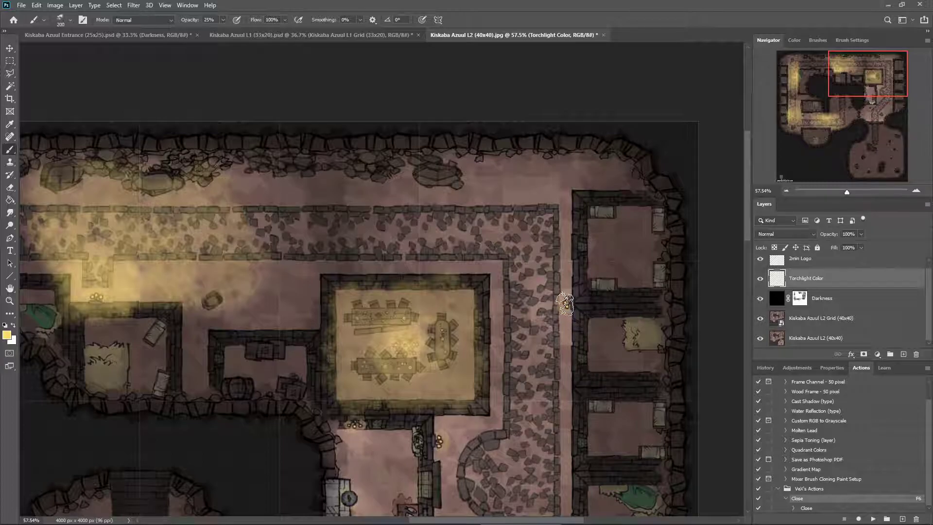
# Paint yellow on the Torchlight Color layer around the torch beside the eastern cells, covering the corridor, paved path and northeast bend.
pyautogui.click(567, 294)
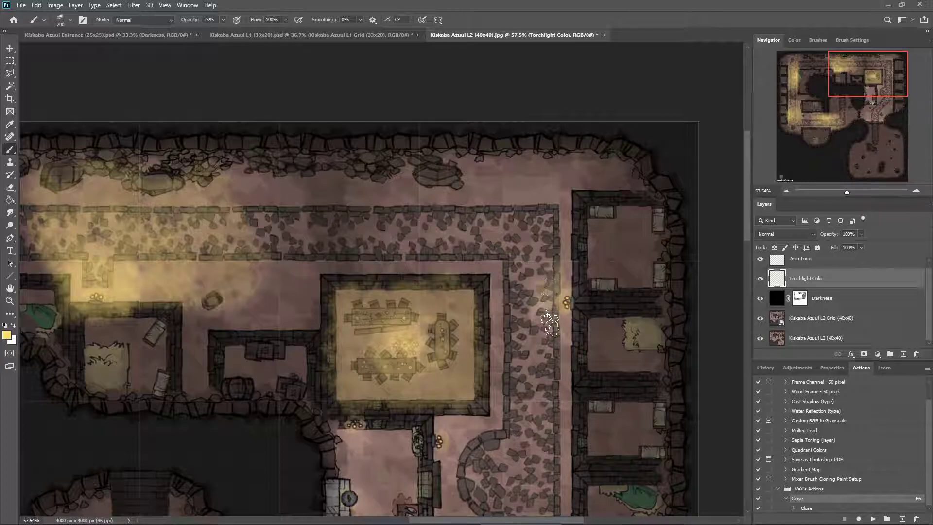
pyautogui.click(565, 286)
pyautogui.moveTo(555, 314)
pyautogui.mouseDown()
pyautogui.moveTo(558, 284)
pyautogui.moveTo(574, 286)
pyautogui.moveTo(555, 319)
pyautogui.moveTo(563, 221)
pyautogui.moveTo(513, 222)
pyautogui.moveTo(482, 260)
pyautogui.moveTo(496, 287)
pyautogui.moveTo(495, 372)
pyautogui.moveTo(512, 384)
pyautogui.moveTo(569, 376)
pyautogui.moveTo(564, 349)
pyautogui.moveTo(503, 357)
pyautogui.moveTo(548, 341)
pyautogui.moveTo(525, 325)
pyautogui.moveTo(550, 321)
pyautogui.moveTo(507, 299)
pyautogui.moveTo(560, 265)
pyautogui.moveTo(500, 272)
pyautogui.moveTo(541, 246)
pyautogui.moveTo(513, 245)
pyautogui.moveTo(542, 233)
pyautogui.moveTo(561, 247)
pyautogui.moveTo(560, 312)
pyautogui.moveTo(562, 178)
pyautogui.moveTo(532, 172)
pyautogui.moveTo(493, 188)
pyautogui.moveTo(476, 207)
pyautogui.moveTo(467, 249)
pyautogui.moveTo(477, 257)
pyautogui.moveTo(487, 253)
pyautogui.moveTo(492, 217)
pyautogui.mouseUp()
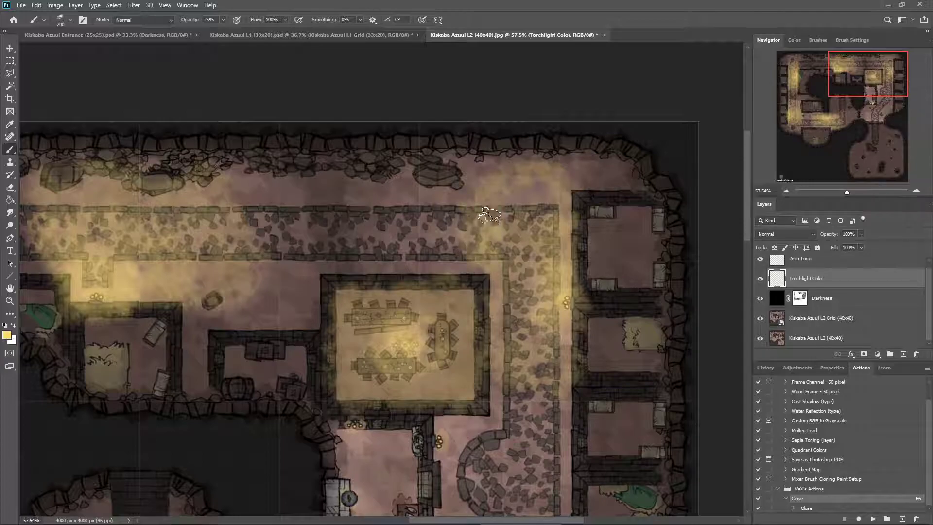
pyautogui.moveTo(540, 184); pyautogui.dragTo(538, 217)
pyautogui.moveTo(556, 261)
pyautogui.mouseDown()
pyautogui.moveTo(529, 253)
pyautogui.moveTo(510, 286)
pyautogui.moveTo(492, 396)
pyautogui.moveTo(544, 396)
pyautogui.moveTo(558, 369)
pyautogui.moveTo(525, 302)
pyautogui.mouseUp()
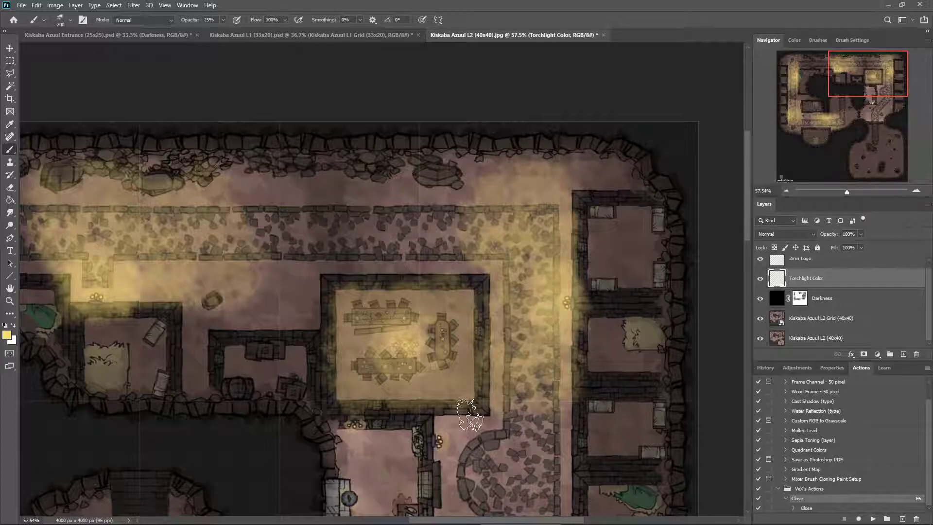
# Paint yellow around the torch southeast of the dining hall, covering the rounded paved area and the start of the diagonal path.
pyautogui.scroll(-5, 505, 389)
pyautogui.scroll(-3, 506, 389)
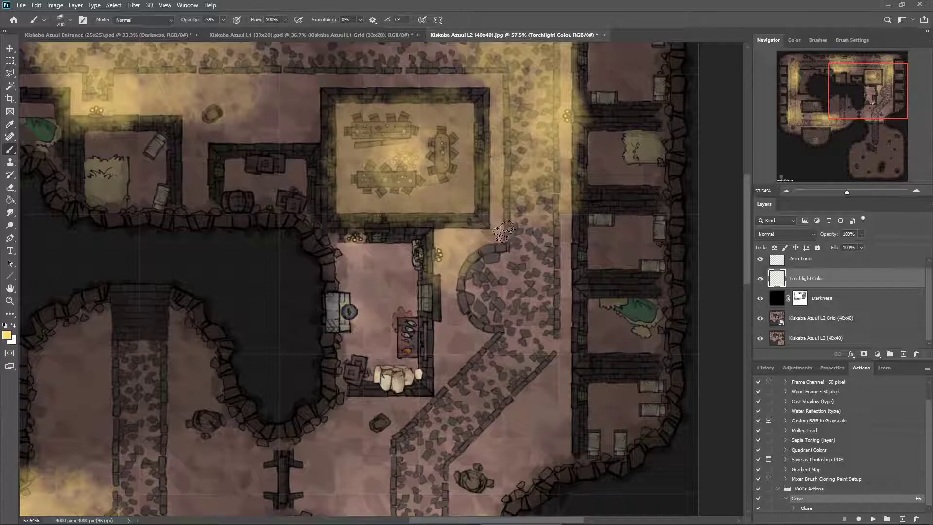
pyautogui.moveTo(531, 239)
pyautogui.mouseDown()
pyautogui.moveTo(564, 241)
pyautogui.moveTo(568, 356)
pyautogui.moveTo(483, 355)
pyautogui.moveTo(434, 340)
pyautogui.moveTo(445, 290)
pyautogui.moveTo(456, 320)
pyautogui.moveTo(545, 334)
pyautogui.moveTo(464, 299)
pyautogui.moveTo(457, 279)
pyautogui.moveTo(561, 321)
pyautogui.moveTo(522, 285)
pyautogui.moveTo(458, 260)
pyautogui.moveTo(546, 267)
pyautogui.moveTo(523, 259)
pyautogui.mouseUp()
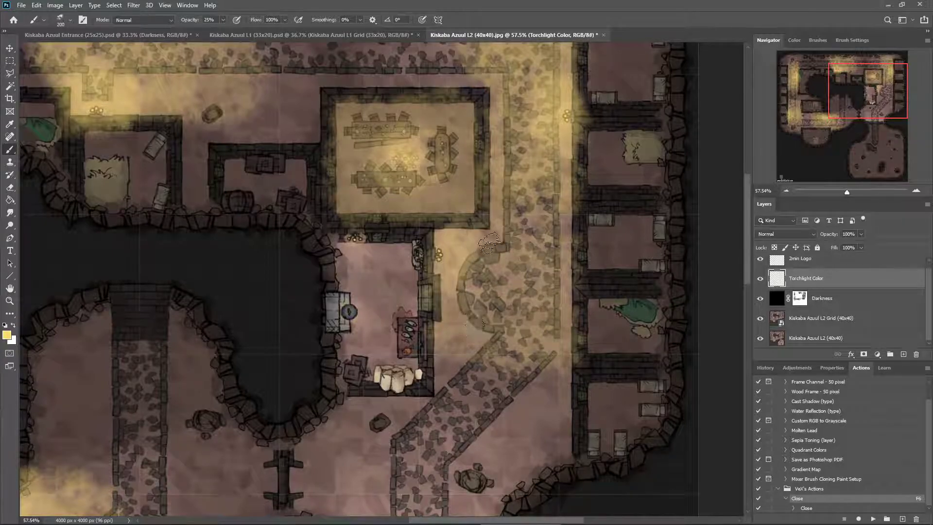
pyautogui.moveTo(527, 257)
pyautogui.mouseDown()
pyautogui.moveTo(526, 226)
pyautogui.moveTo(547, 225)
pyautogui.mouseUp()
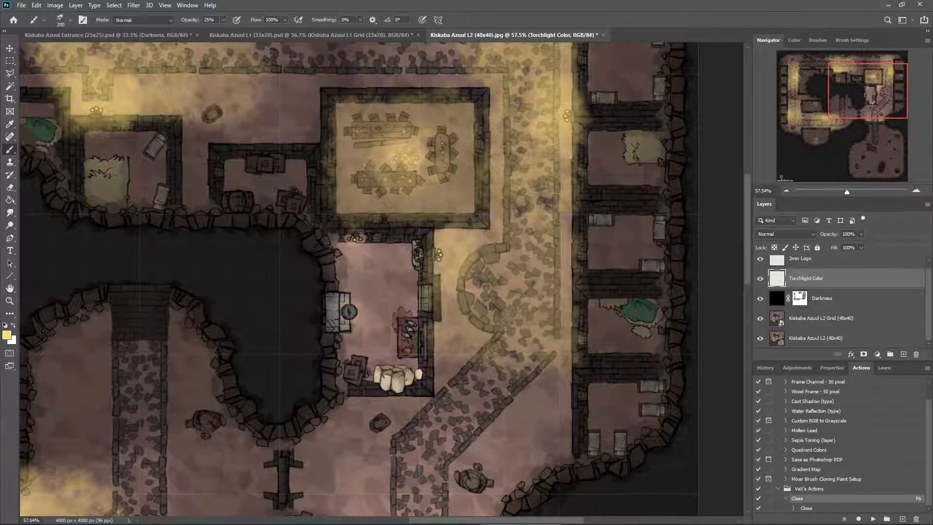
pyautogui.moveTo(524, 320)
pyautogui.mouseDown()
pyautogui.moveTo(466, 265)
pyautogui.moveTo(460, 270)
pyautogui.moveTo(434, 234)
pyautogui.moveTo(443, 237)
pyautogui.moveTo(444, 262)
pyautogui.moveTo(440, 393)
pyautogui.moveTo(502, 416)
pyautogui.moveTo(540, 401)
pyautogui.moveTo(565, 367)
pyautogui.moveTo(519, 381)
pyautogui.moveTo(447, 379)
pyautogui.moveTo(526, 376)
pyautogui.moveTo(458, 357)
pyautogui.moveTo(554, 340)
pyautogui.moveTo(448, 338)
pyautogui.moveTo(539, 320)
pyautogui.moveTo(556, 302)
pyautogui.moveTo(506, 336)
pyautogui.moveTo(445, 358)
pyautogui.moveTo(464, 356)
pyautogui.moveTo(487, 305)
pyautogui.moveTo(555, 272)
pyautogui.moveTo(506, 286)
pyautogui.moveTo(472, 283)
pyautogui.moveTo(509, 261)
pyautogui.moveTo(496, 251)
pyautogui.moveTo(556, 256)
pyautogui.moveTo(544, 283)
pyautogui.moveTo(444, 245)
pyautogui.moveTo(453, 276)
pyautogui.moveTo(461, 243)
pyautogui.mouseUp()
pyautogui.moveTo(465, 282); pyautogui.dragTo(459, 255)
# Paint yellow over the room directly south of the dining hall, with a stronger glow around the torch in its northwest corner.
pyautogui.moveTo(345, 240)
pyautogui.mouseDown()
pyautogui.moveTo(353, 285)
pyautogui.moveTo(342, 302)
pyautogui.moveTo(348, 238)
pyautogui.moveTo(340, 378)
pyautogui.moveTo(408, 374)
pyautogui.moveTo(410, 246)
pyautogui.moveTo(372, 239)
pyautogui.moveTo(367, 371)
pyautogui.moveTo(360, 340)
pyautogui.moveTo(379, 365)
pyautogui.moveTo(400, 342)
pyautogui.moveTo(405, 288)
pyautogui.moveTo(389, 250)
pyautogui.moveTo(386, 358)
pyautogui.moveTo(396, 288)
pyautogui.mouseUp()
pyautogui.moveTo(408, 352)
pyautogui.mouseDown()
pyautogui.moveTo(352, 324)
pyautogui.moveTo(350, 303)
pyautogui.moveTo(369, 325)
pyautogui.moveTo(350, 320)
pyautogui.mouseUp()
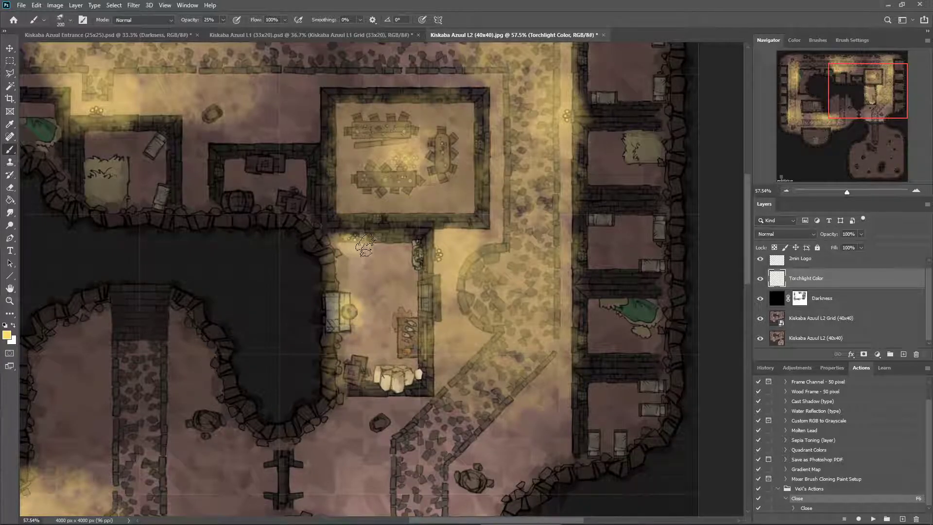
pyautogui.moveTo(353, 256); pyautogui.dragTo(364, 253)
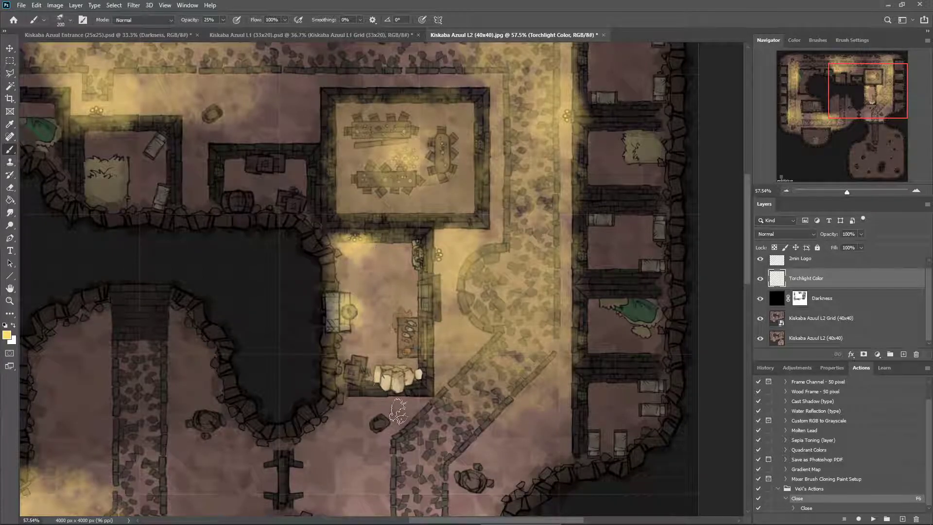
pyautogui.scroll(-3, 505, 382)
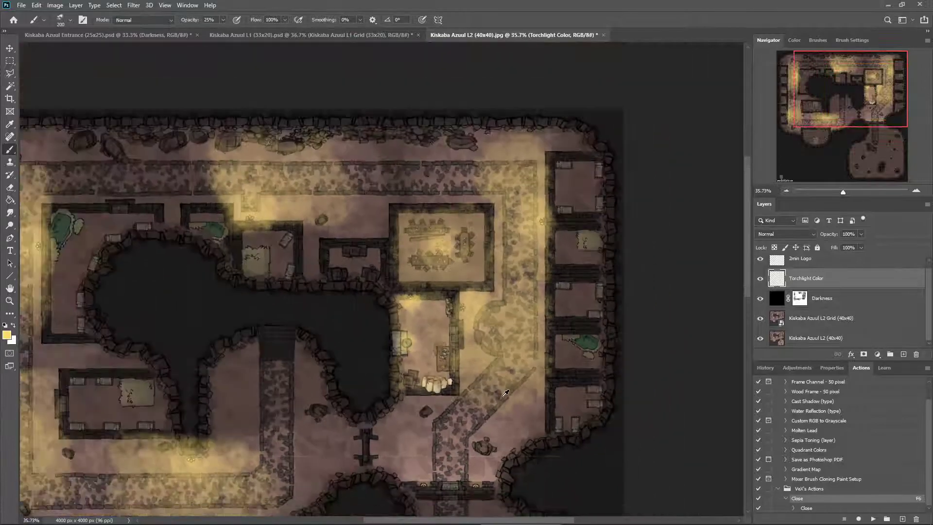
pyautogui.scroll(3, 415, 391)
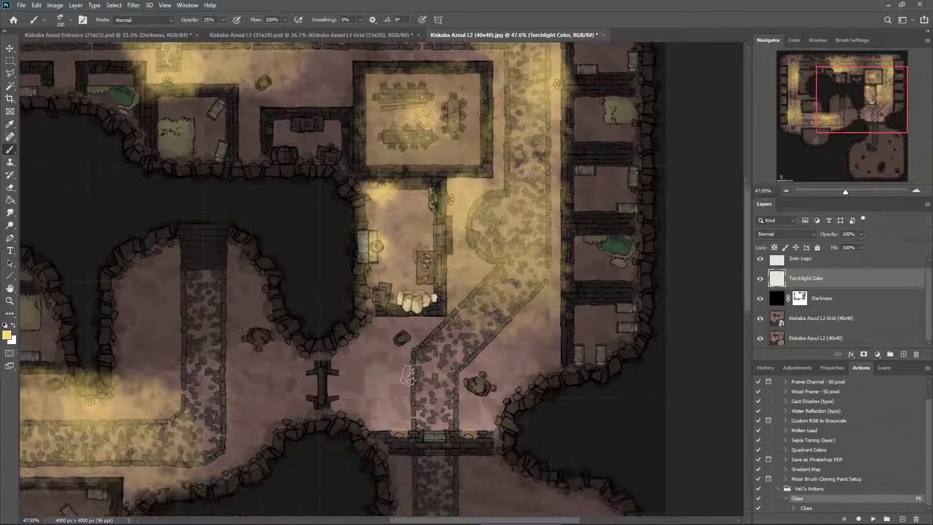
# Paint yellow on the Torchlight Color layer over the junction north of the southern gate, spilling through the western barricade and up the diagonal path.
pyautogui.scroll(1, 409, 362)
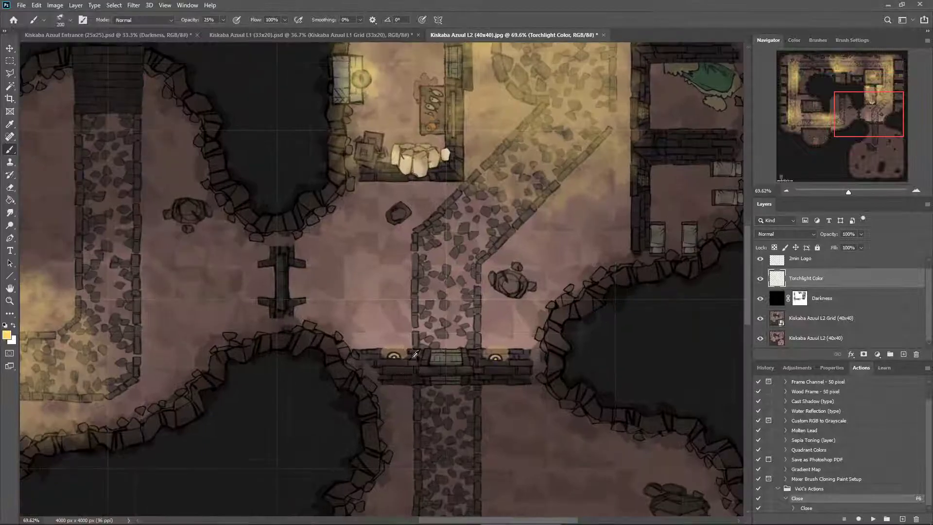
pyautogui.moveTo(367, 315)
pyautogui.mouseDown()
pyautogui.moveTo(416, 317)
pyautogui.moveTo(552, 331)
pyautogui.moveTo(370, 354)
pyautogui.moveTo(511, 353)
pyautogui.moveTo(549, 328)
pyautogui.moveTo(476, 311)
pyautogui.moveTo(379, 310)
pyautogui.moveTo(361, 328)
pyautogui.moveTo(367, 348)
pyautogui.moveTo(499, 348)
pyautogui.moveTo(463, 331)
pyautogui.moveTo(457, 342)
pyautogui.moveTo(374, 320)
pyautogui.moveTo(433, 336)
pyautogui.moveTo(476, 325)
pyautogui.moveTo(527, 337)
pyautogui.moveTo(452, 330)
pyautogui.moveTo(508, 322)
pyautogui.moveTo(513, 347)
pyautogui.moveTo(425, 334)
pyautogui.moveTo(383, 356)
pyautogui.moveTo(397, 354)
pyautogui.moveTo(338, 327)
pyautogui.moveTo(289, 283)
pyautogui.moveTo(237, 273)
pyautogui.moveTo(246, 286)
pyautogui.moveTo(239, 299)
pyautogui.moveTo(295, 282)
pyautogui.mouseUp()
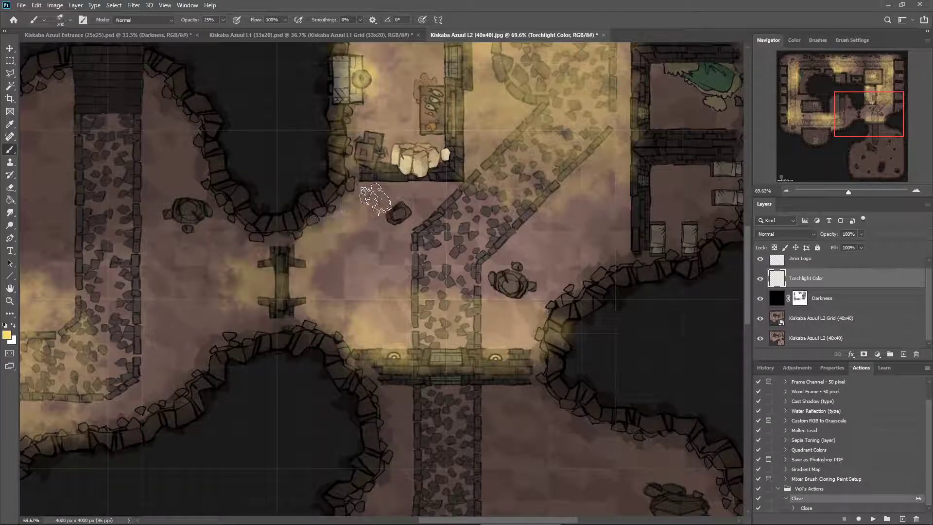
pyautogui.moveTo(405, 197)
pyautogui.mouseDown()
pyautogui.moveTo(464, 199)
pyautogui.moveTo(502, 213)
pyautogui.moveTo(599, 276)
pyautogui.moveTo(528, 325)
pyautogui.moveTo(552, 280)
pyautogui.moveTo(550, 263)
pyautogui.moveTo(515, 246)
pyautogui.moveTo(464, 230)
pyautogui.moveTo(513, 291)
pyautogui.moveTo(523, 276)
pyautogui.moveTo(518, 305)
pyautogui.moveTo(478, 243)
pyautogui.moveTo(400, 218)
pyautogui.moveTo(359, 247)
pyautogui.moveTo(398, 201)
pyautogui.moveTo(436, 189)
pyautogui.moveTo(469, 204)
pyautogui.moveTo(484, 284)
pyautogui.moveTo(429, 227)
pyautogui.moveTo(390, 283)
pyautogui.moveTo(438, 257)
pyautogui.moveTo(453, 278)
pyautogui.moveTo(389, 270)
pyautogui.moveTo(325, 297)
pyautogui.moveTo(366, 285)
pyautogui.moveTo(348, 308)
pyautogui.moveTo(321, 263)
pyautogui.moveTo(382, 218)
pyautogui.moveTo(354, 286)
pyautogui.moveTo(450, 241)
pyautogui.moveTo(455, 270)
pyautogui.mouseUp()
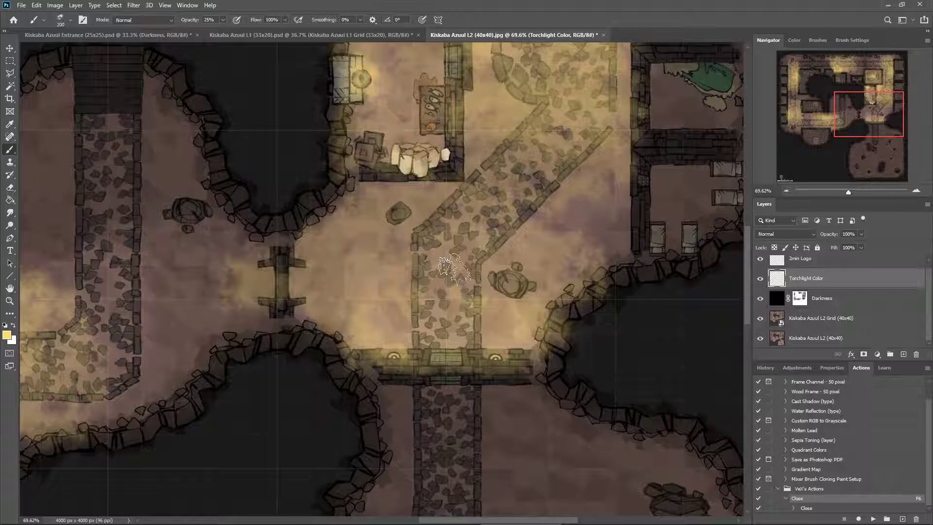
pyautogui.moveTo(553, 254); pyautogui.dragTo(561, 286)
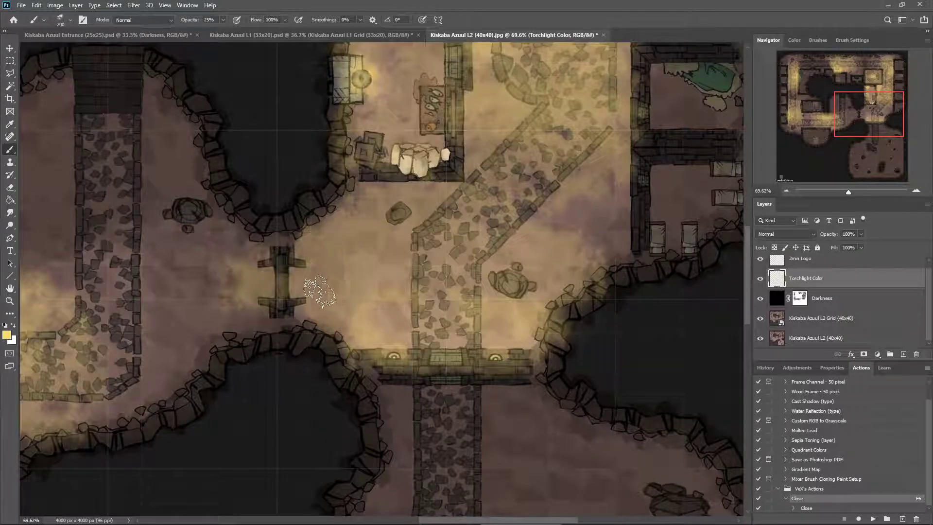
# Strengthen the yellow glow around the two torches on the southern gate and blend it into the surrounding junction floor.
pyautogui.moveTo(554, 323)
pyautogui.mouseDown()
pyautogui.moveTo(400, 333)
pyautogui.moveTo(498, 340)
pyautogui.mouseUp()
pyautogui.moveTo(369, 342)
pyautogui.mouseDown()
pyautogui.moveTo(411, 347)
pyautogui.moveTo(352, 351)
pyautogui.moveTo(530, 355)
pyautogui.mouseUp()
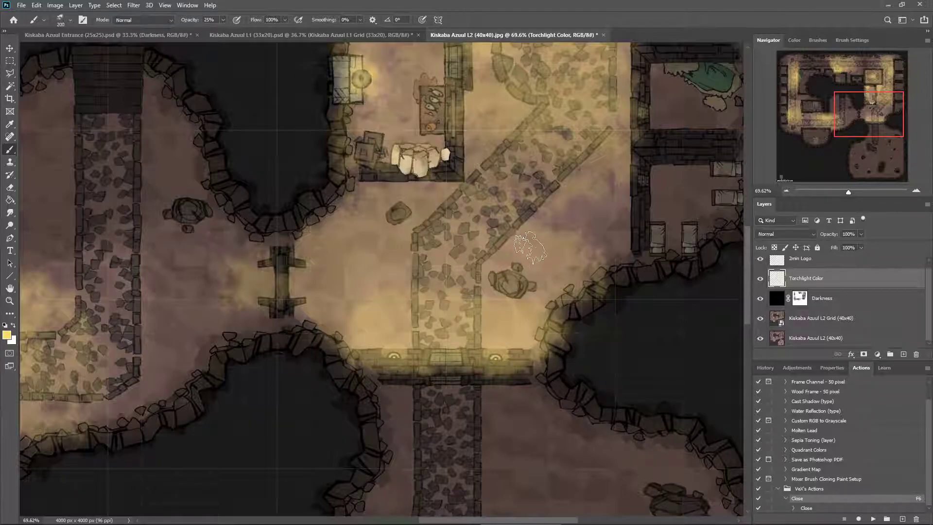
pyautogui.moveTo(551, 308); pyautogui.dragTo(559, 313)
pyautogui.moveTo(402, 357)
pyautogui.mouseDown()
pyautogui.moveTo(346, 321)
pyautogui.moveTo(331, 295)
pyautogui.moveTo(357, 272)
pyautogui.moveTo(396, 250)
pyautogui.moveTo(454, 250)
pyautogui.moveTo(522, 273)
pyautogui.mouseUp()
pyautogui.moveTo(547, 296)
pyautogui.mouseDown()
pyautogui.moveTo(533, 337)
pyautogui.moveTo(520, 283)
pyautogui.moveTo(434, 277)
pyautogui.moveTo(384, 288)
pyautogui.moveTo(403, 272)
pyautogui.moveTo(335, 324)
pyautogui.moveTo(385, 276)
pyautogui.moveTo(455, 276)
pyautogui.moveTo(508, 304)
pyautogui.moveTo(458, 276)
pyautogui.moveTo(497, 271)
pyautogui.moveTo(477, 359)
pyautogui.moveTo(536, 358)
pyautogui.moveTo(458, 342)
pyautogui.moveTo(378, 347)
pyautogui.moveTo(525, 333)
pyautogui.moveTo(363, 314)
pyautogui.moveTo(476, 301)
pyautogui.moveTo(372, 285)
pyautogui.moveTo(509, 289)
pyautogui.moveTo(534, 320)
pyautogui.moveTo(470, 287)
pyautogui.moveTo(372, 310)
pyautogui.moveTo(503, 268)
pyautogui.moveTo(424, 249)
pyautogui.mouseUp()
# Lower the Torchlight Color layer's opacity to 50%.
pyautogui.scroll(-4, 424, 249)
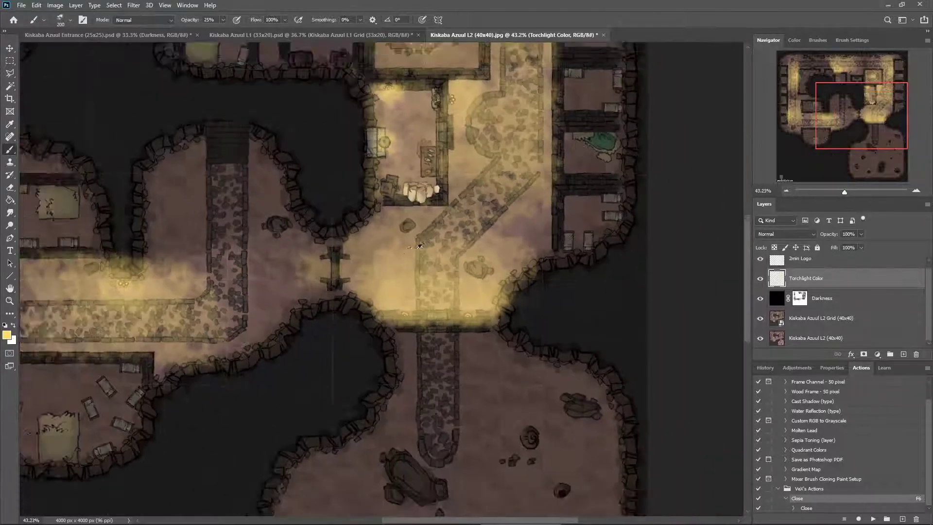
pyautogui.scroll(-2, 322, 232)
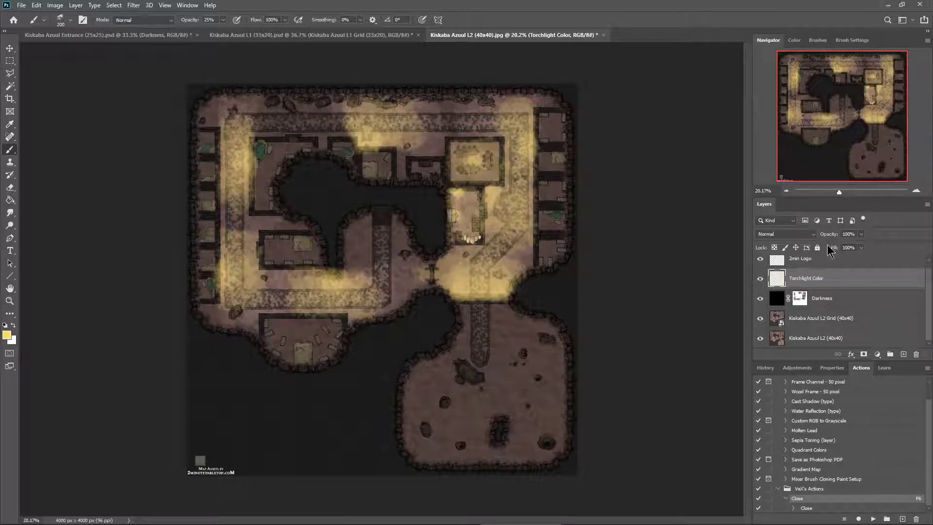
pyautogui.click(860, 235)
pyautogui.moveTo(852, 245); pyautogui.dragTo(842, 246)
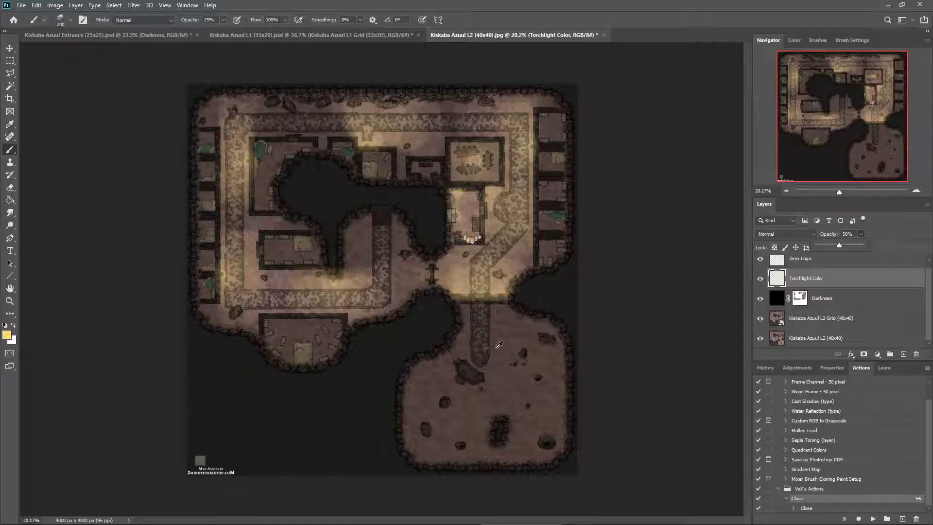
# Examine the softened torch glow around the southern gate, the western cells and corridor, and the northwest room.
pyautogui.scroll(5, 497, 344)
pyautogui.scroll(2, 500, 343)
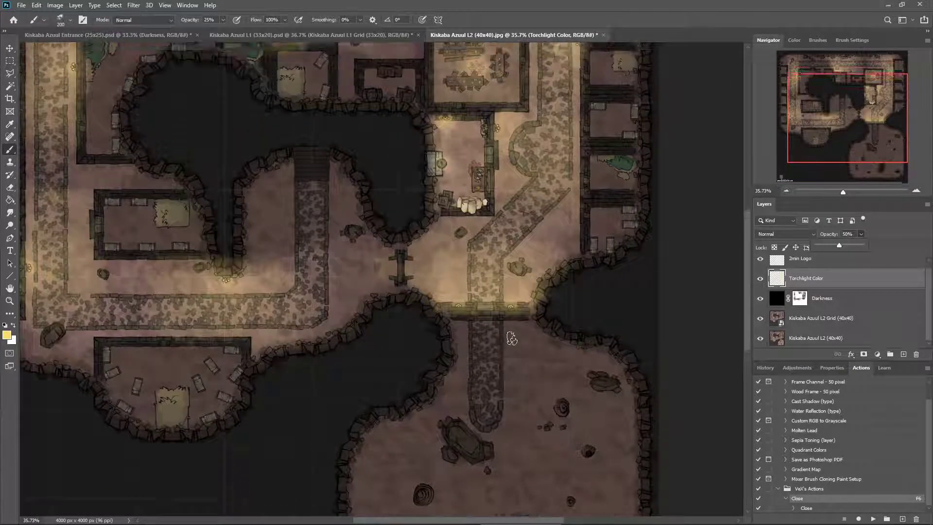
pyautogui.moveTo(511, 339); pyautogui.dragTo(511, 413)
pyautogui.scroll(-2, 274, 326)
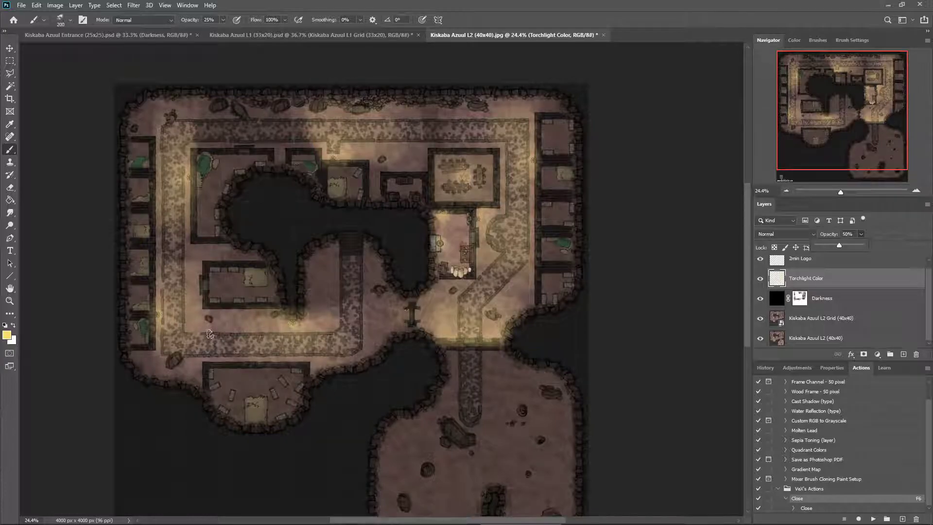
pyautogui.scroll(4, 151, 319)
pyautogui.scroll(2, 172, 331)
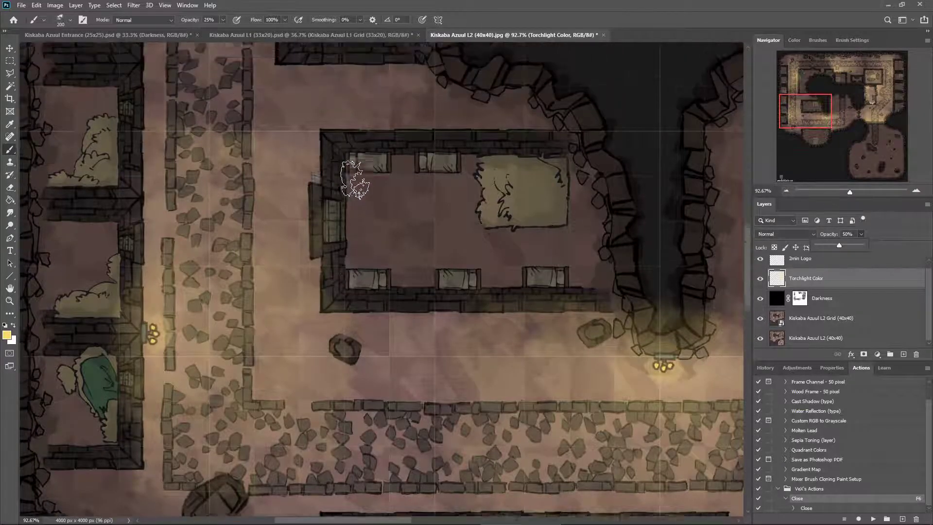
pyautogui.scroll(-2, 355, 179)
pyautogui.scroll(5, 354, 170)
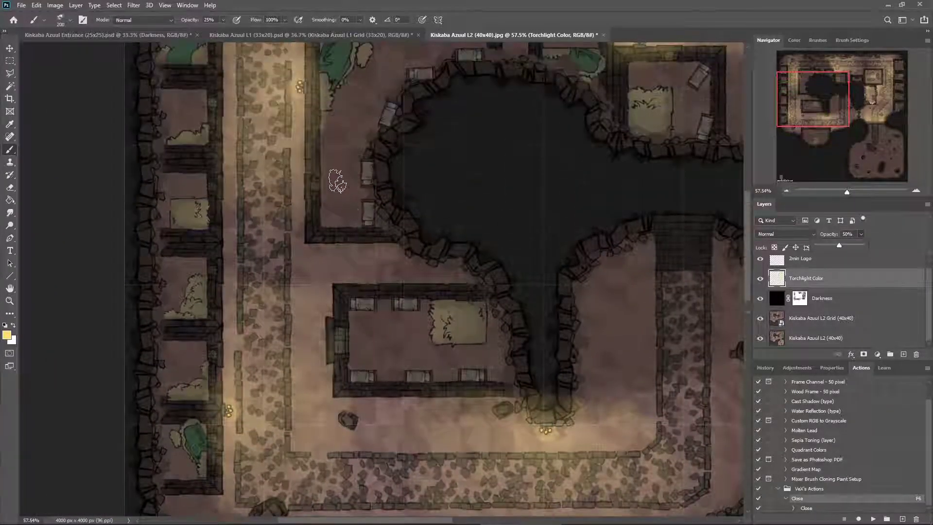
pyautogui.scroll(2, 335, 172)
pyautogui.scroll(3, 316, 156)
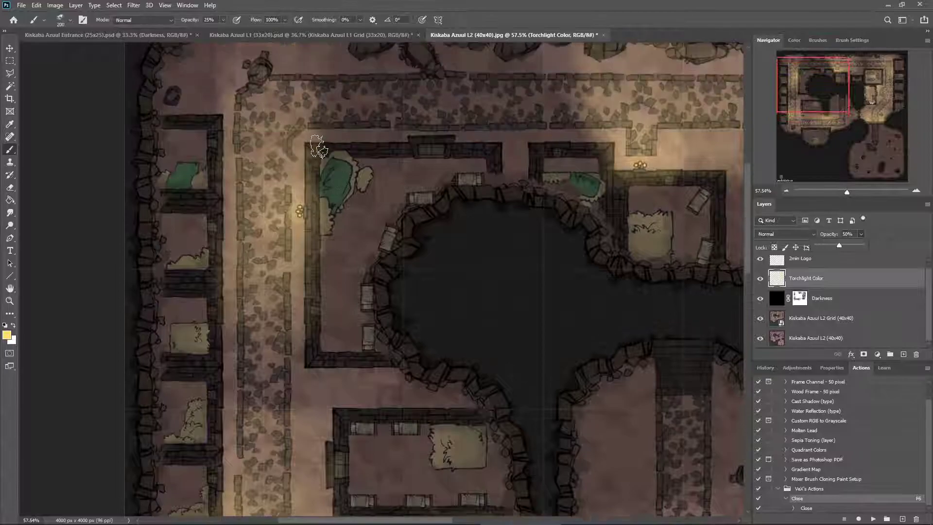
pyautogui.scroll(2, 326, 248)
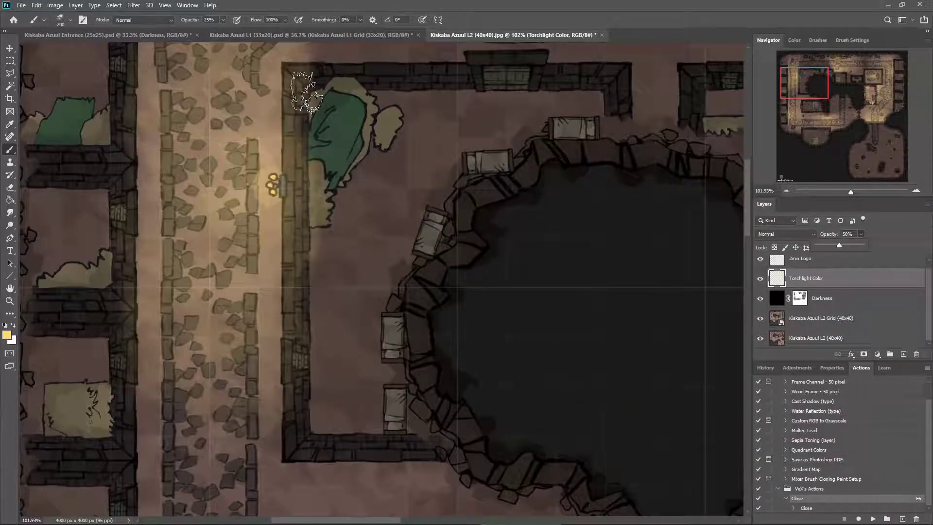
# Reduce the Torchlight Color layer's opacity to 40%.
pyautogui.scroll(-4, 325, 156)
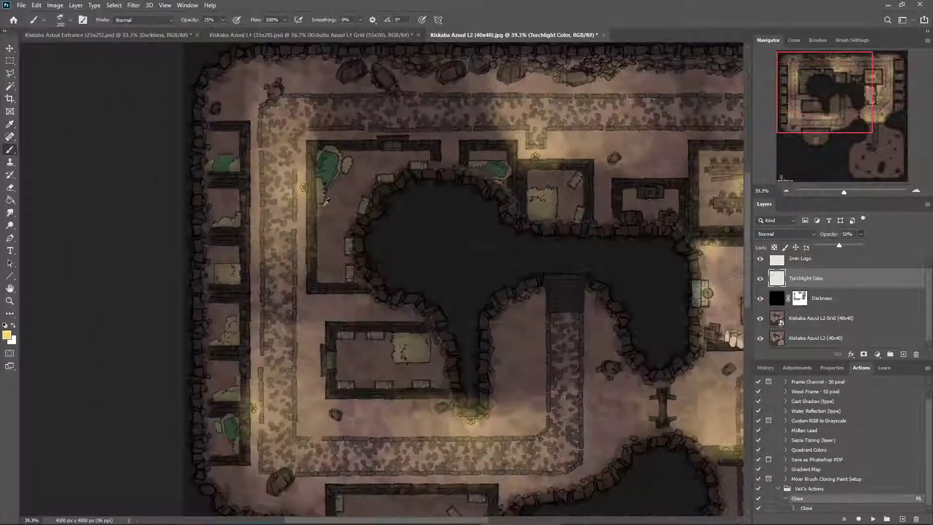
pyautogui.scroll(-4, 325, 197)
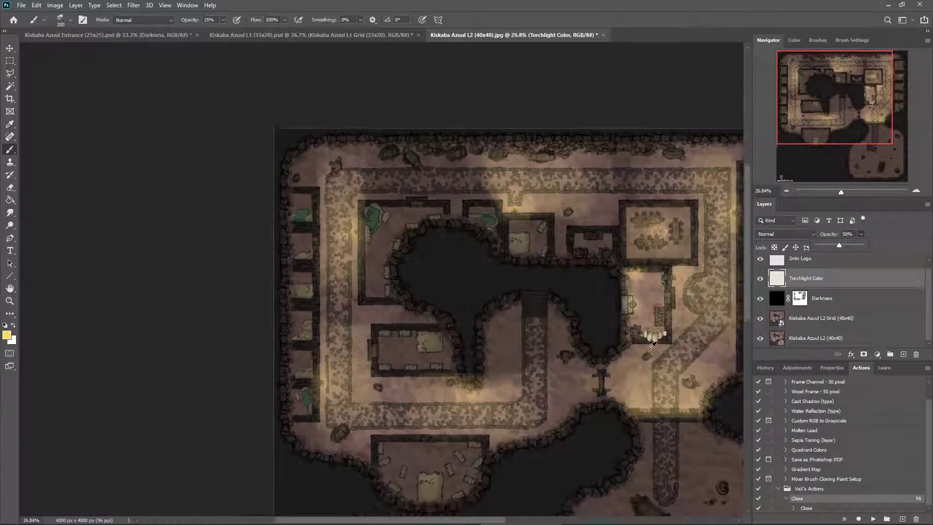
pyautogui.moveTo(841, 243); pyautogui.dragTo(834, 244)
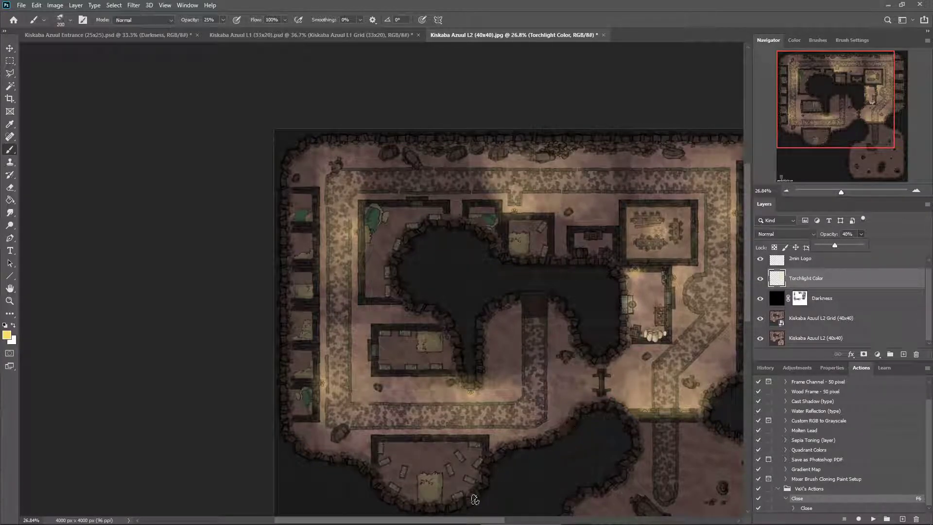
pyautogui.moveTo(475, 520); pyautogui.dragTo(515, 522)
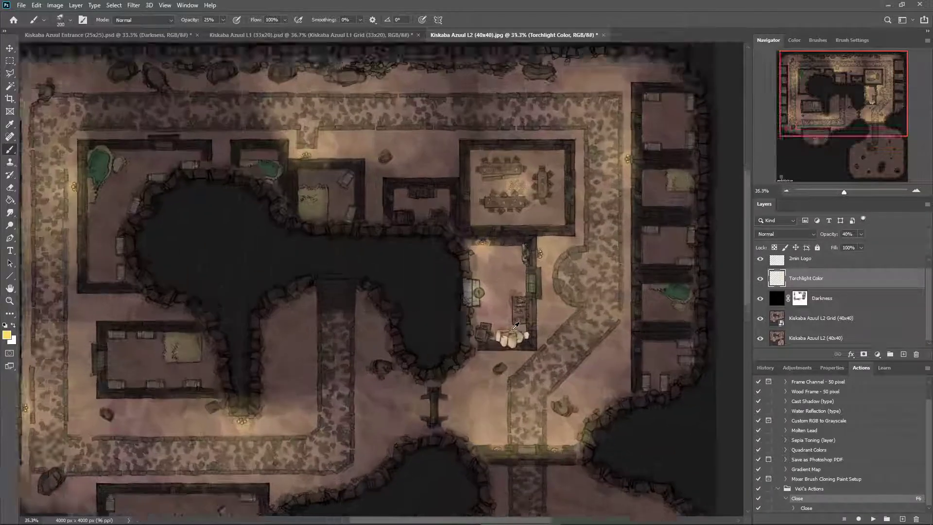
# Review the balance of torchlight and darkness across the whole L2 map, from the dining hall to the southern cavern.
pyautogui.scroll(3, 516, 350)
pyautogui.scroll(-3, 516, 348)
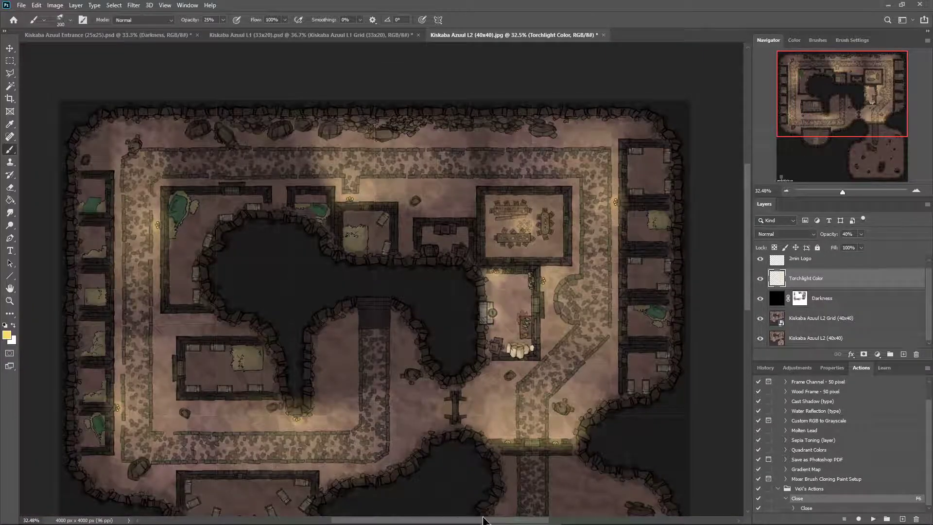
pyautogui.moveTo(493, 522); pyautogui.dragTo(477, 522)
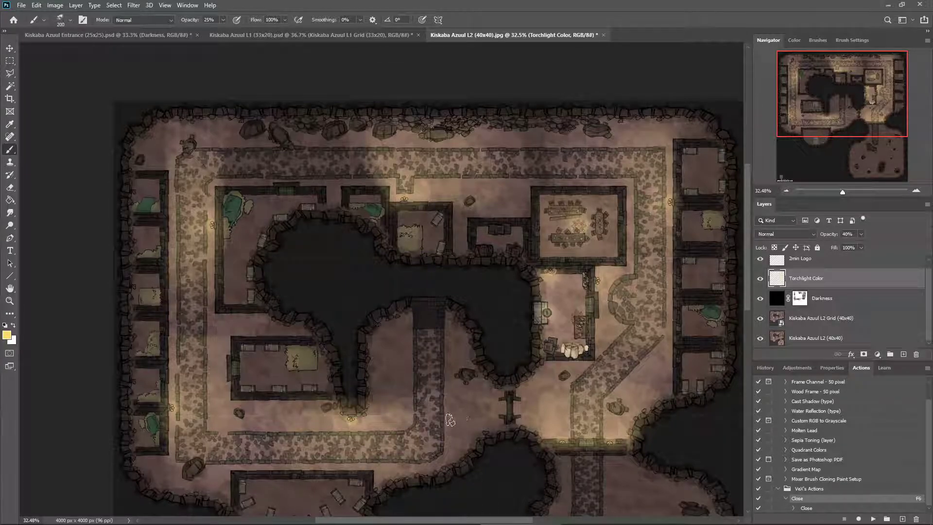
pyautogui.scroll(-2, 466, 408)
pyautogui.scroll(-2, 469, 396)
pyautogui.scroll(-1, 469, 396)
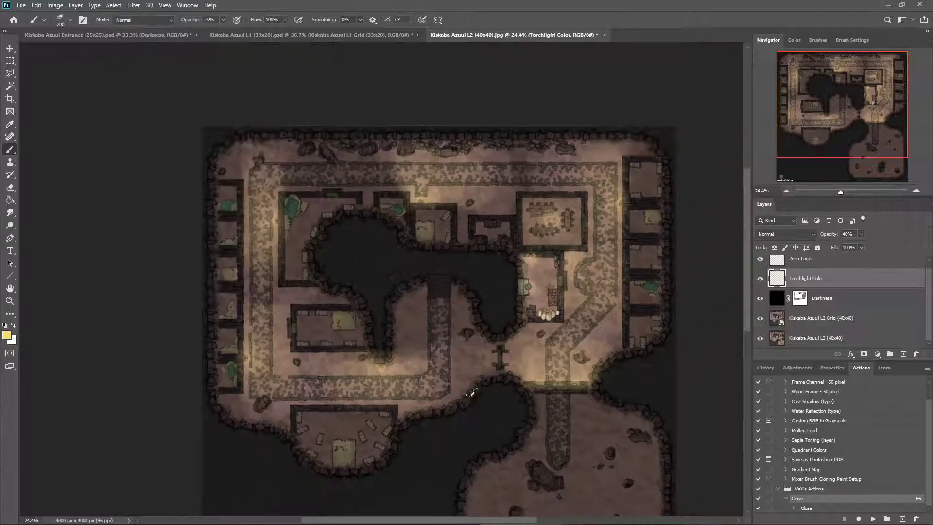
pyautogui.scroll(-2, 470, 393)
pyautogui.scroll(1, 464, 386)
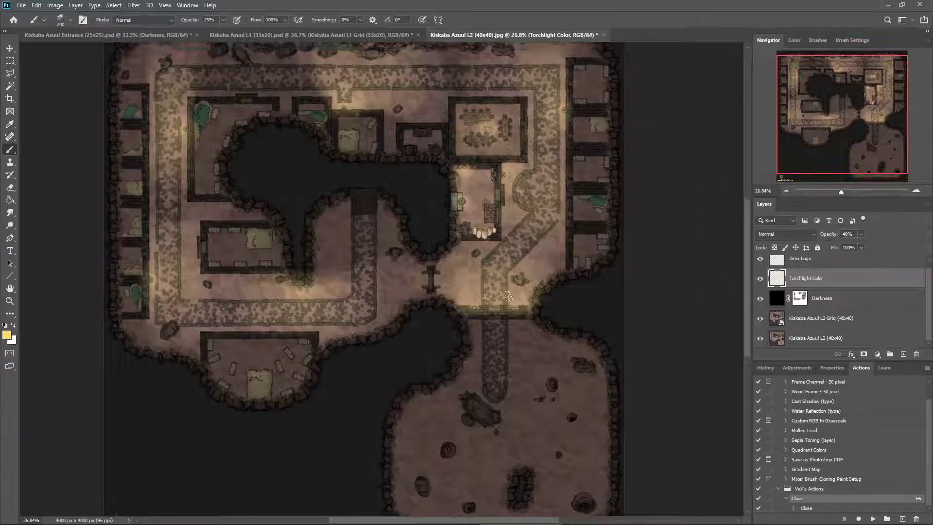
pyautogui.scroll(-1, 317, 316)
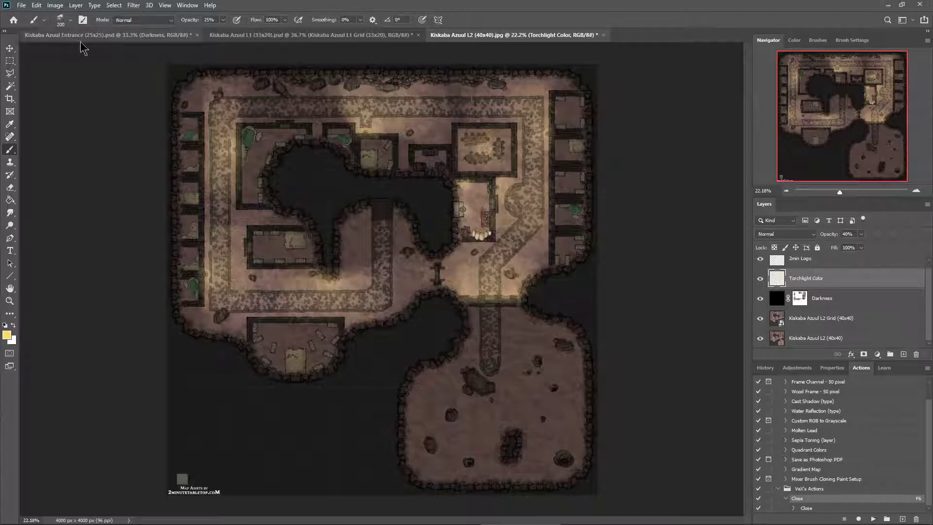
# Compare the open Kiskaba Azuul Entrance, L1 and L2 maps and their layers, finishing on the L2 map.
pyautogui.click(105, 36)
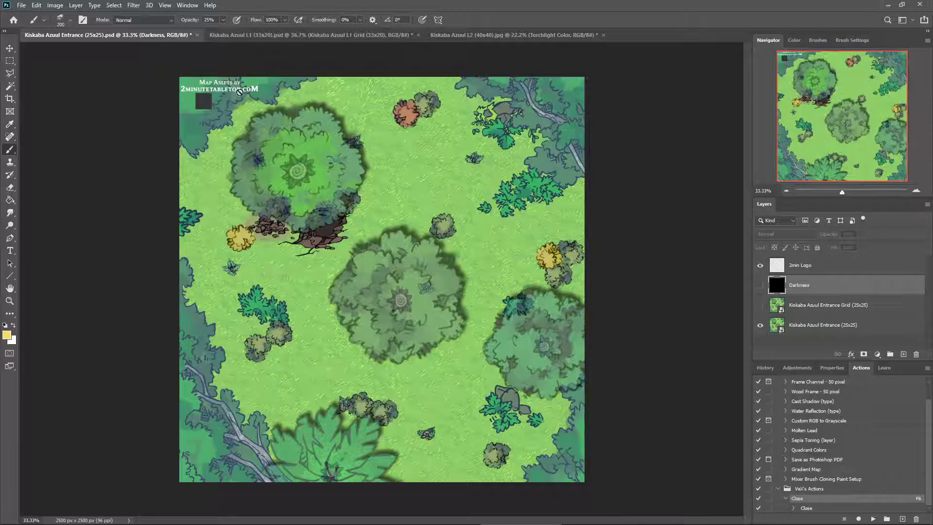
pyautogui.click(297, 35)
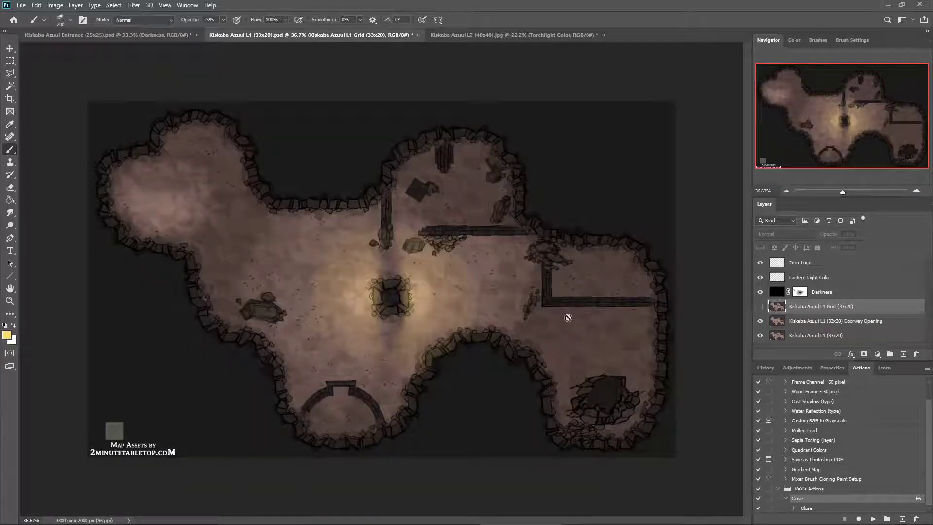
pyautogui.click(477, 36)
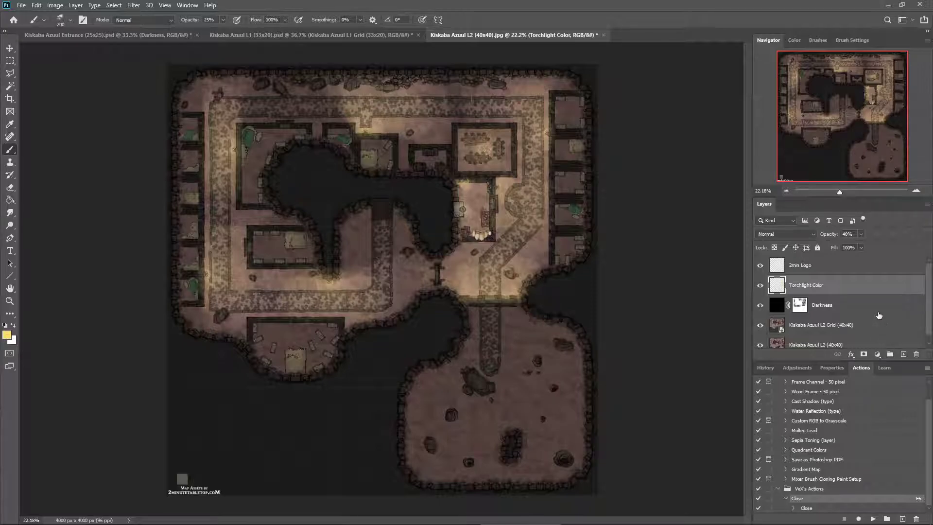
pyautogui.scroll(-1, 872, 285)
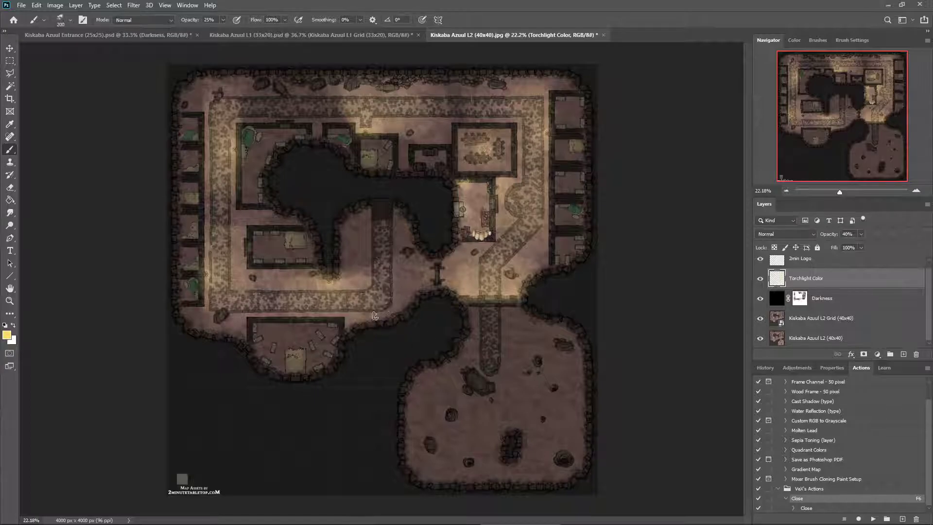
pyautogui.click(298, 36)
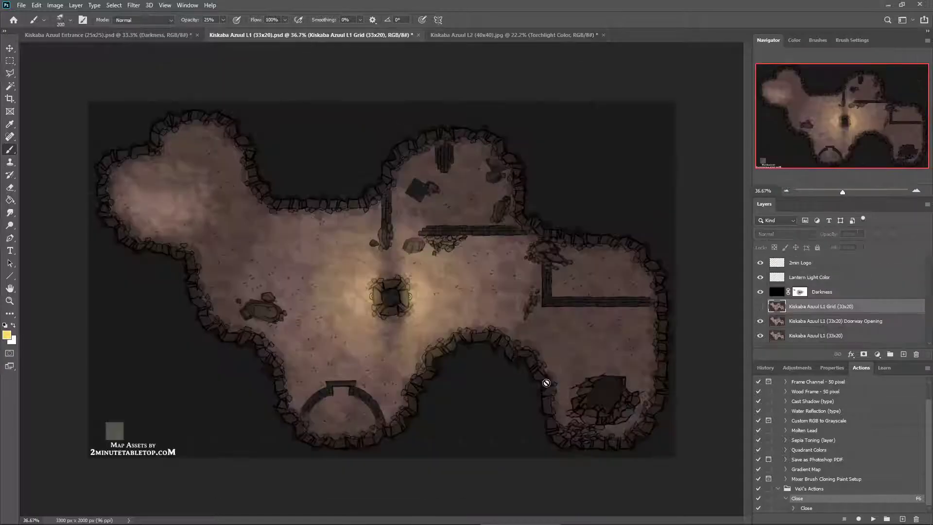
pyautogui.click(140, 36)
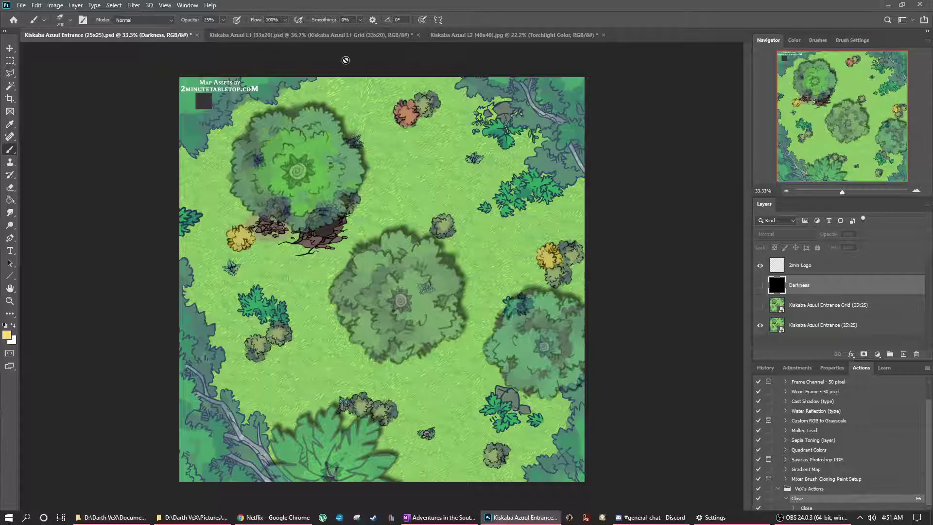
pyautogui.click(341, 36)
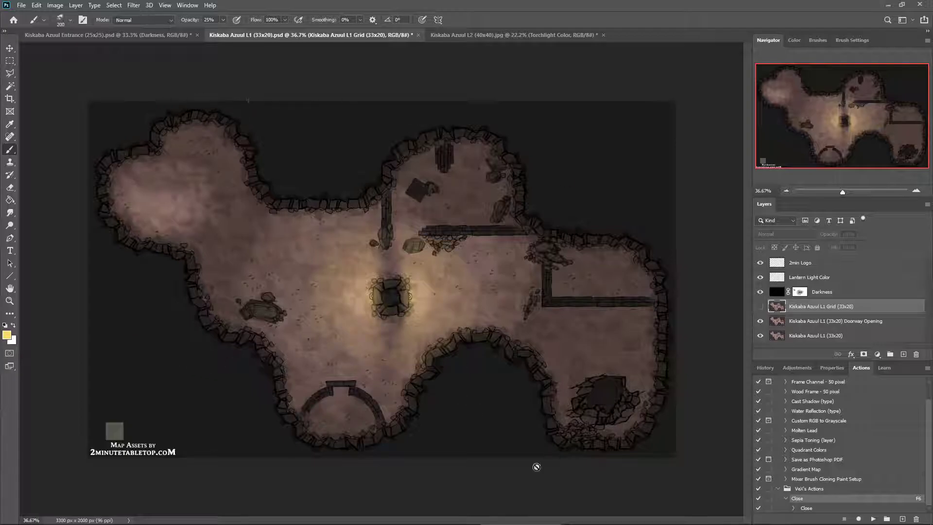
pyautogui.moveTo(603, 522)
pyautogui.click(105, 35)
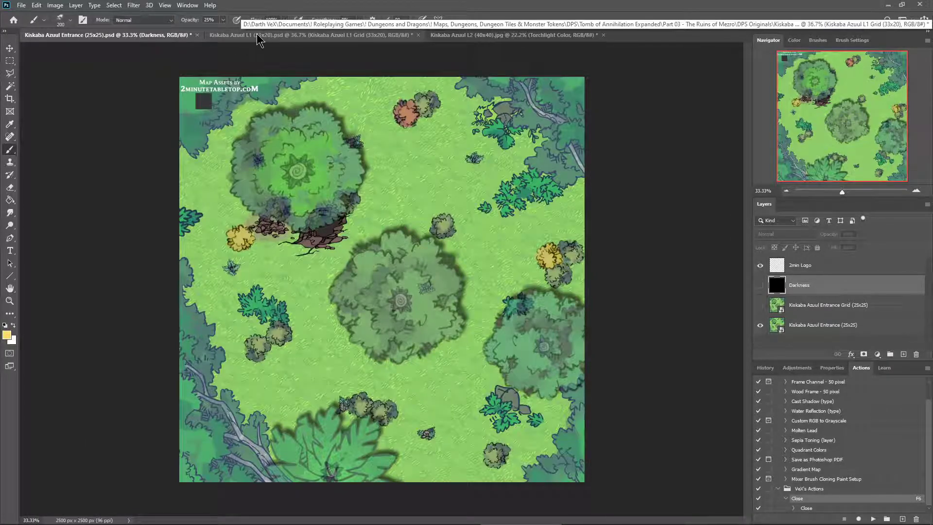
pyautogui.click(257, 36)
pyautogui.click(510, 33)
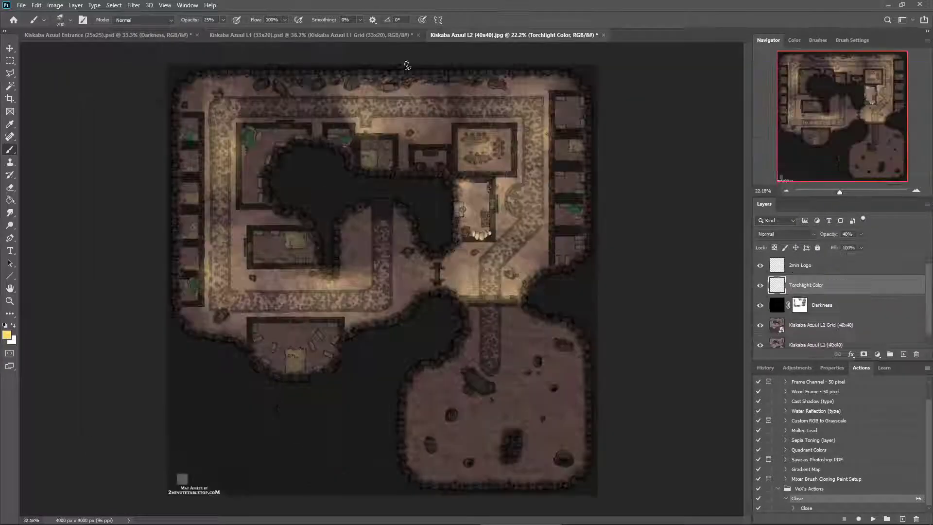
pyautogui.click(145, 35)
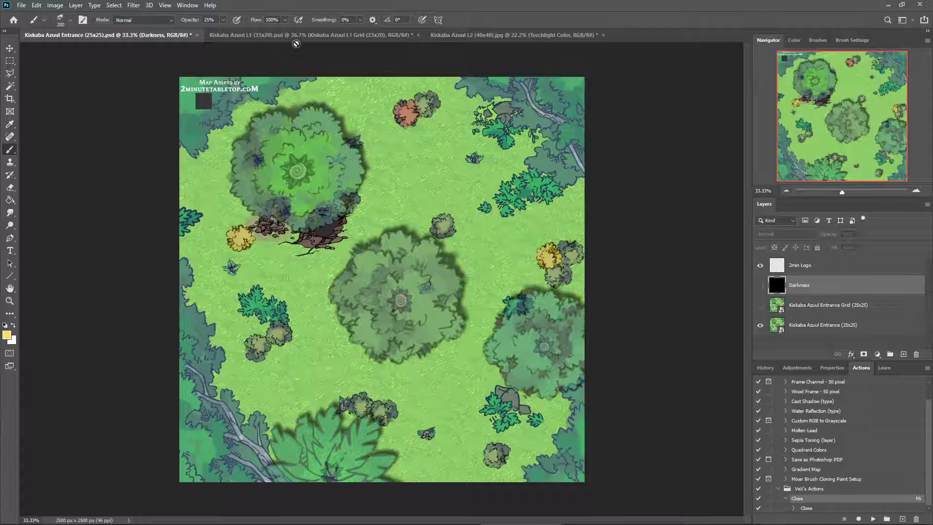
pyautogui.click(298, 37)
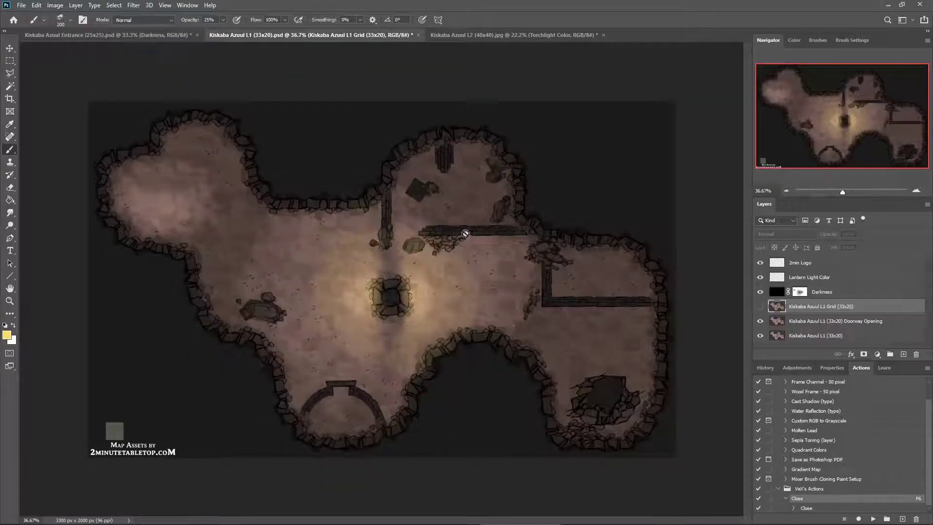
pyautogui.click(478, 35)
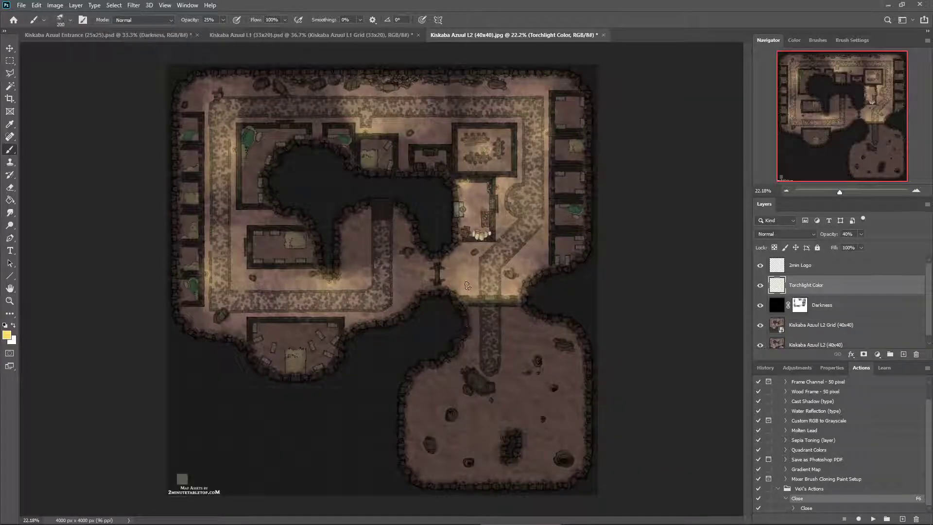